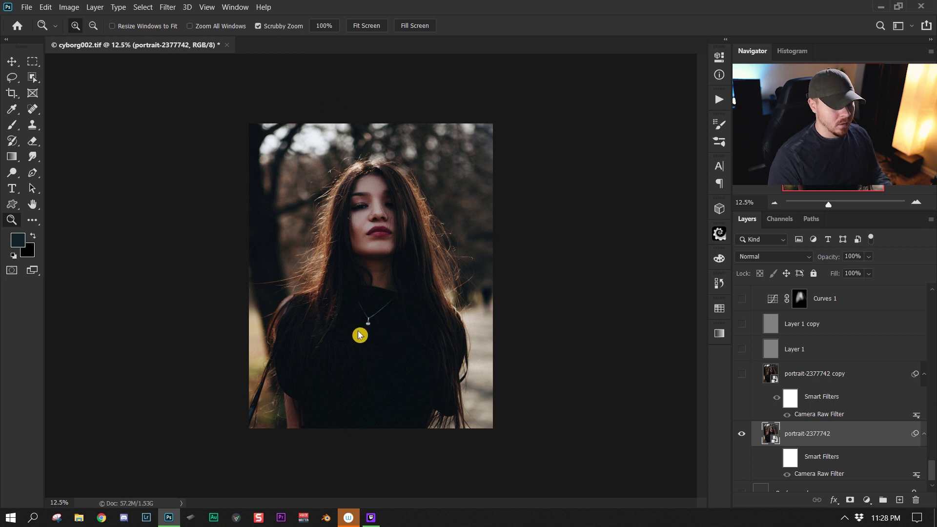
{"action": "left_click", "coordinate": [535, 322]}
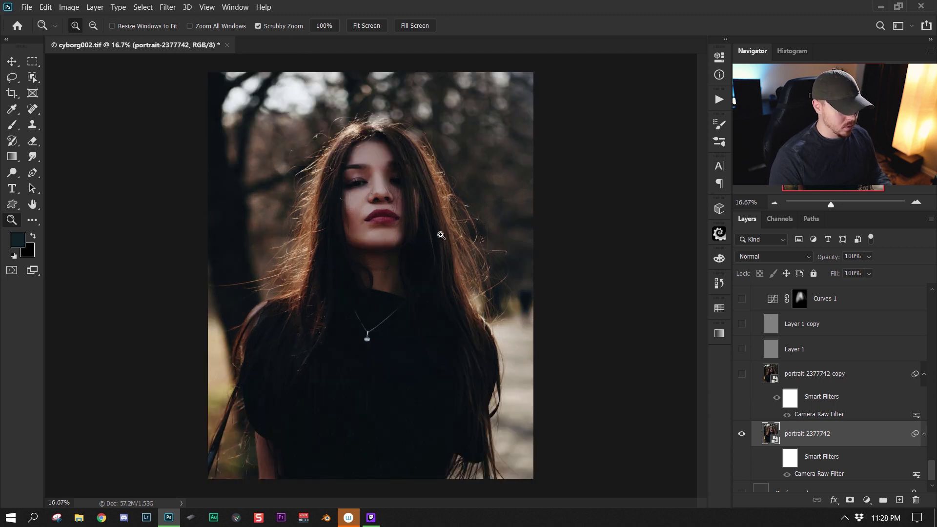
{"action": "key", "text": "ctrl+minus"}
{"action": "key", "text": "ctrl+minus"}
{"action": "key", "text": "ctrl+minus"}
{"action": "key", "text": "ctrl+minus"}
{"action": "key", "text": "ctrl+plus"}
{"action": "key", "text": "ctrl+plus"}
{"action": "key", "text": "ctrl+plus"}
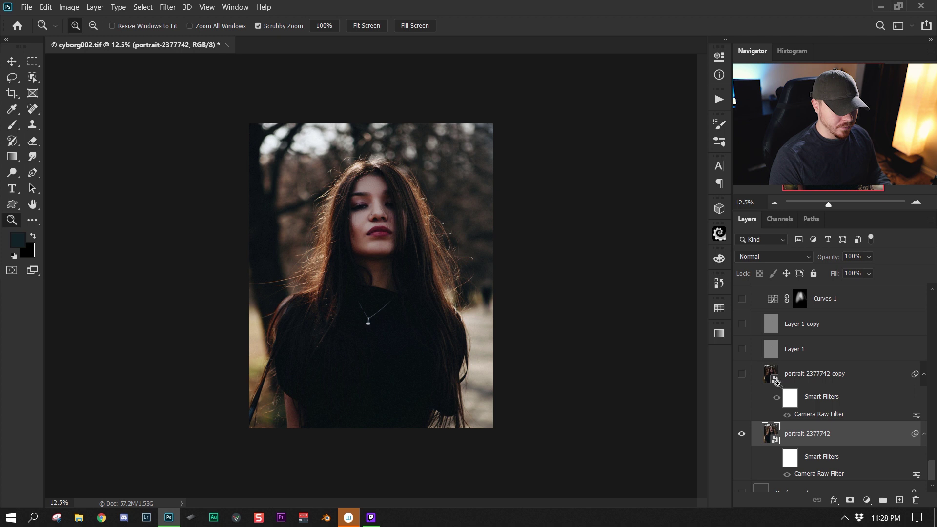
{"action": "left_click_drag", "start_coordinate": [828, 204], "coordinate": [825, 204]}
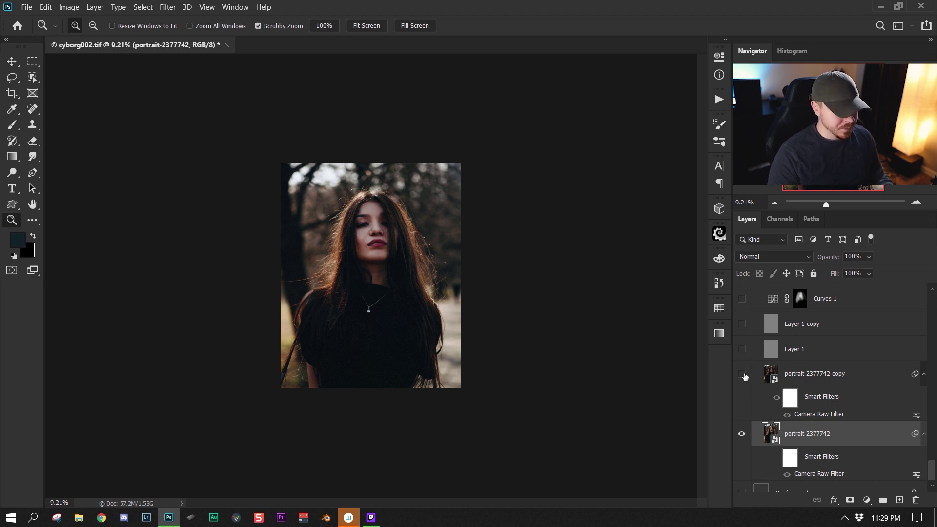
Make the "portrait-2377742 copy" layer visible, toggling it to compare against the original portrait
{"action": "left_click", "coordinate": [742, 374]}
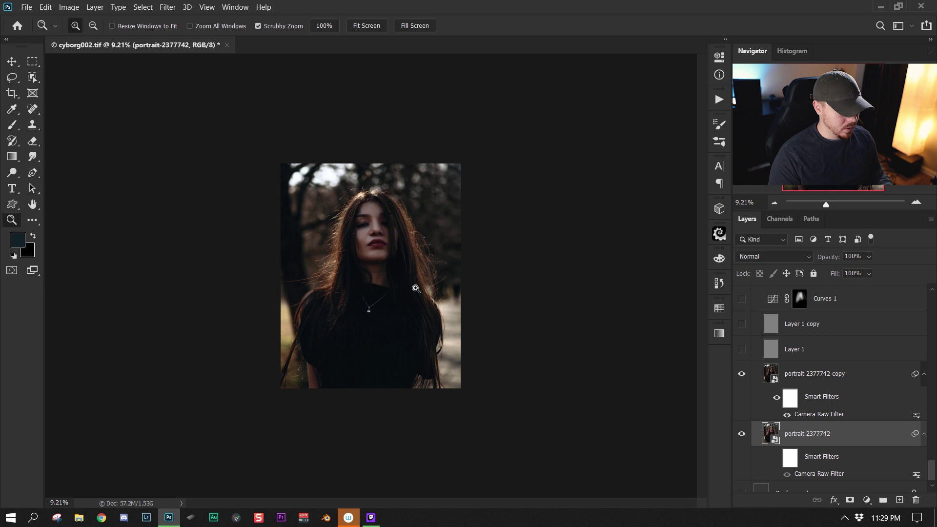
{"action": "left_click", "coordinate": [415, 289]}
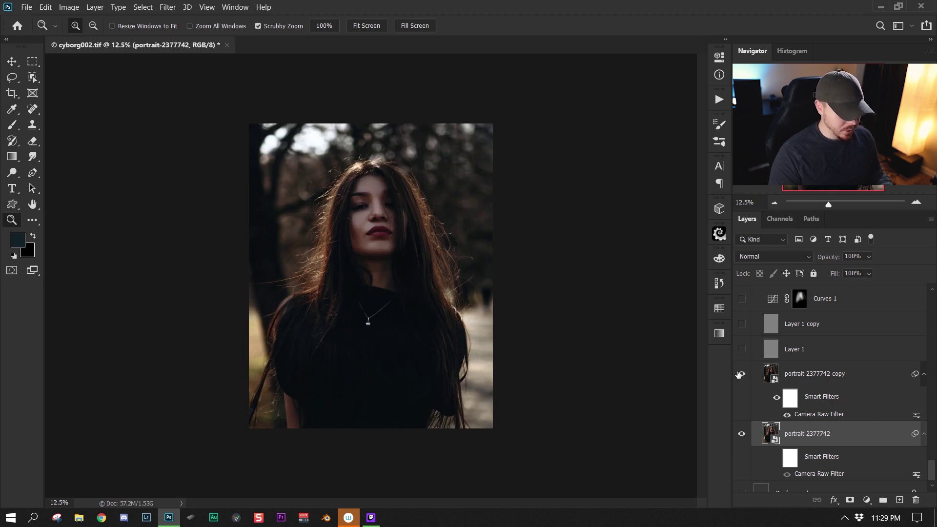
{"action": "left_click", "coordinate": [740, 374]}
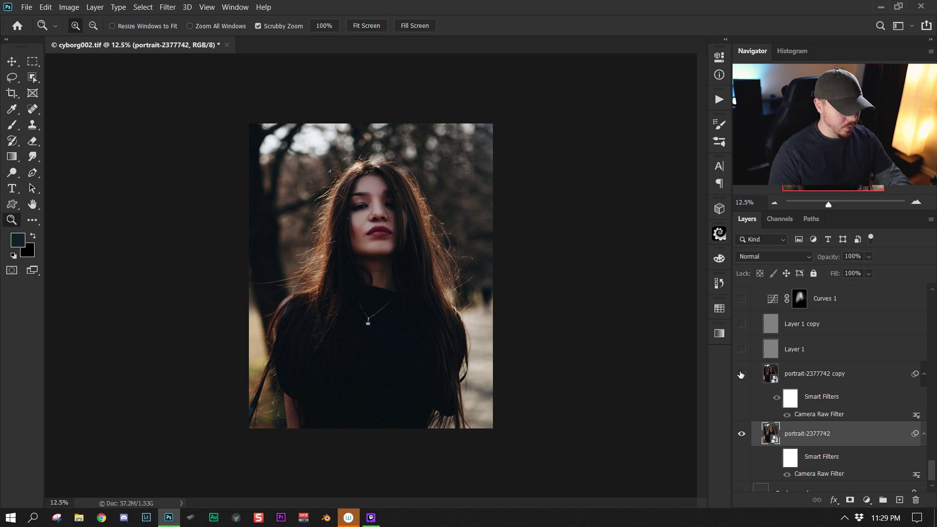
{"action": "left_click", "coordinate": [741, 374]}
Open the Camera Raw Filter settings of the "portrait-2377742 copy" layer and set Exposure to -1.40
{"action": "double_click", "coordinate": [822, 416]}
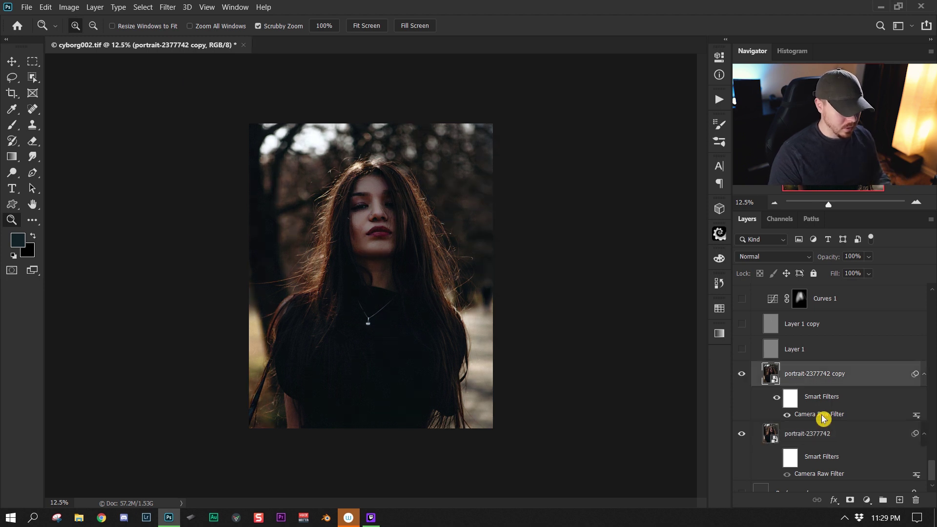
{"action": "left_click", "coordinate": [563, 286]}
{"action": "left_click", "coordinate": [563, 286], "text": "alt"}
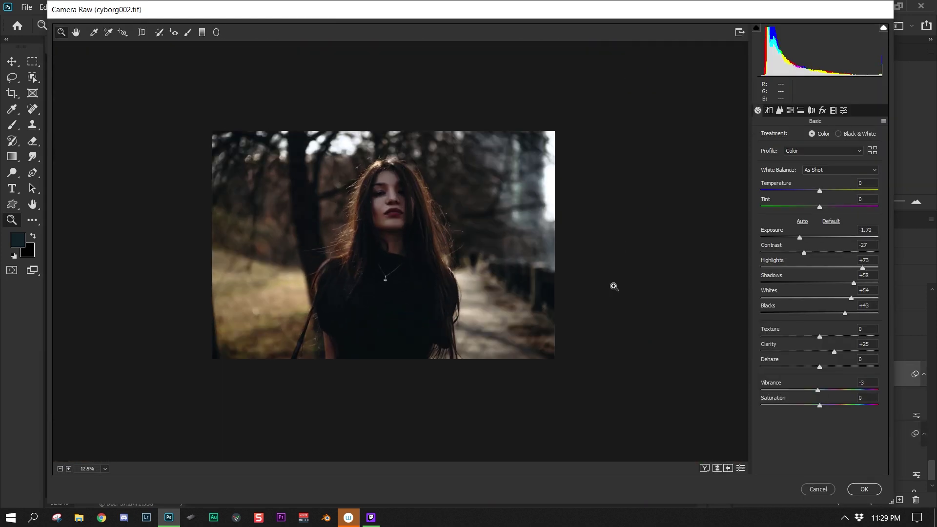
{"action": "mouse_move", "coordinate": [799, 238]}
{"action": "left_mouse_down"}
{"action": "mouse_move", "coordinate": [821, 233]}
{"action": "mouse_move", "coordinate": [803, 239]}
{"action": "left_mouse_up"}
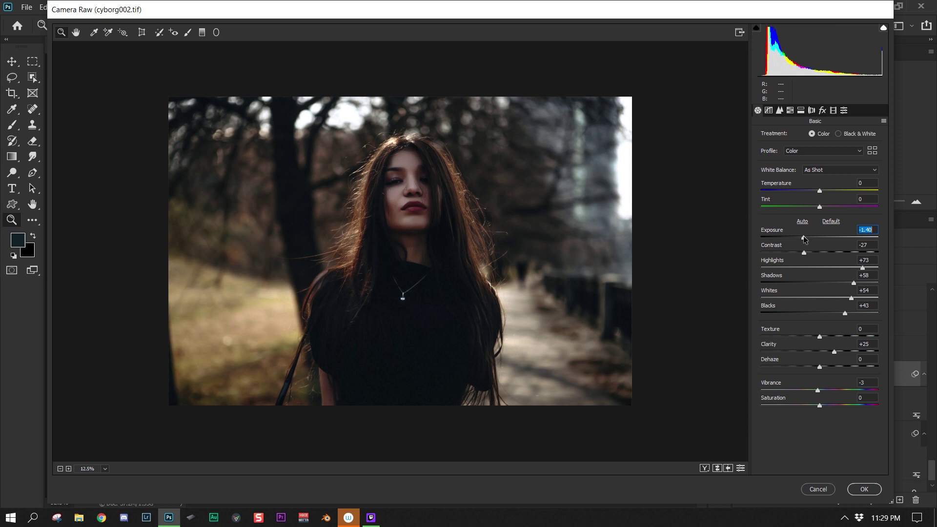
Compare the portrait with and without the current Basic adjustments in the Camera Raw preview
{"action": "left_click", "coordinate": [740, 468]}
{"action": "left_click", "coordinate": [740, 467]}
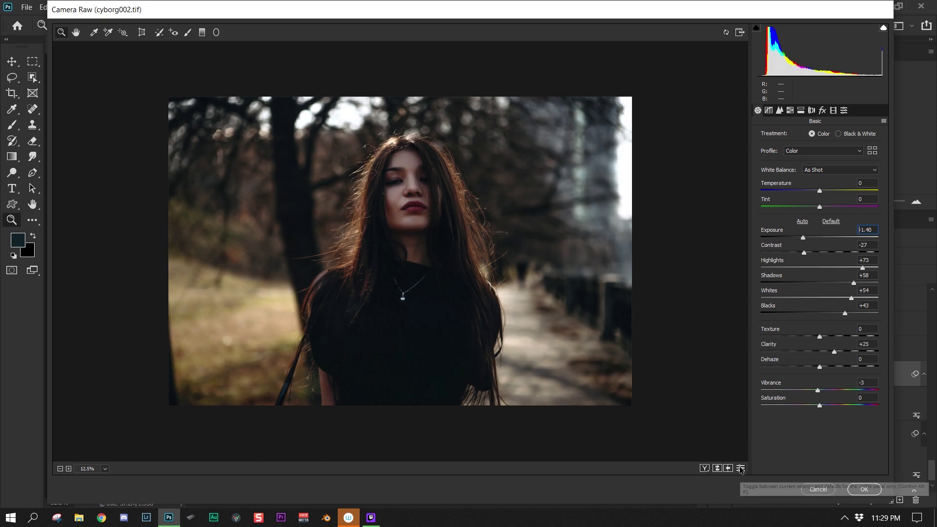
{"action": "left_click", "coordinate": [740, 467]}
{"action": "left_click", "coordinate": [740, 468]}
{"action": "left_click", "coordinate": [740, 468]}
{"action": "left_click", "coordinate": [740, 468]}
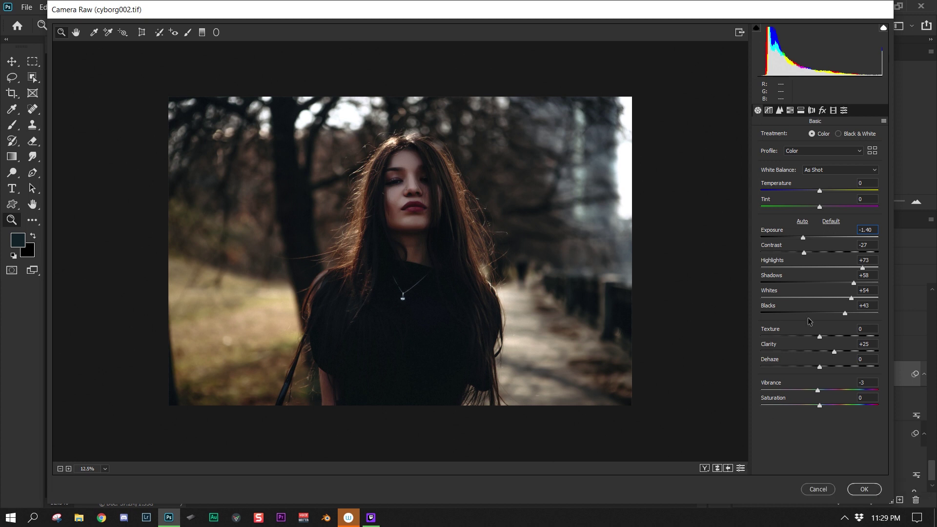
Set the Camera Raw tones to Highlights +60, Shadows +53 and Whites +53
{"action": "mouse_move", "coordinate": [803, 253]}
{"action": "left_mouse_down"}
{"action": "mouse_move", "coordinate": [829, 250]}
{"action": "mouse_move", "coordinate": [805, 250]}
{"action": "left_mouse_up"}
{"action": "left_click_drag", "start_coordinate": [859, 269], "coordinate": [851, 298]}
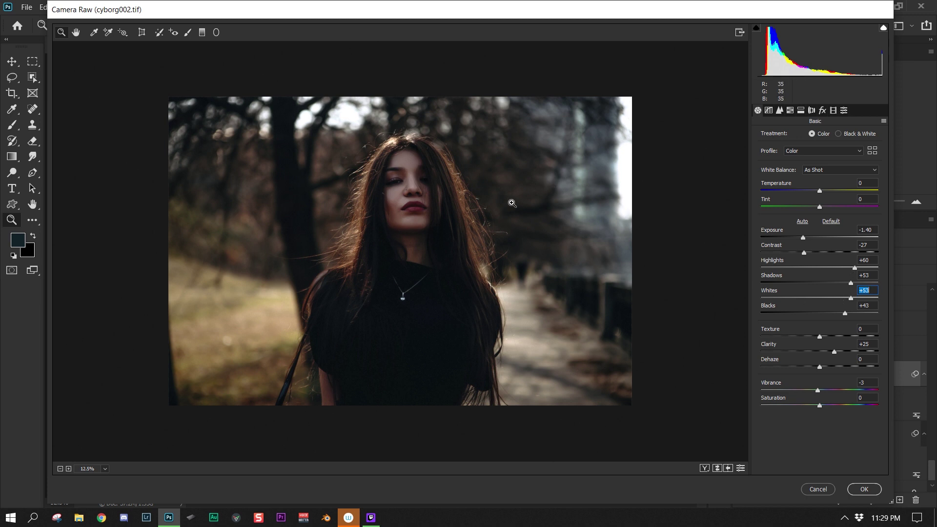
{"action": "scroll", "coordinate": [505, 303], "scroll_direction": "down", "scroll_amount": 1}
{"action": "scroll", "coordinate": [483, 312], "scroll_direction": "up", "scroll_amount": 2}
{"action": "scroll", "coordinate": [448, 323], "scroll_direction": "down", "scroll_amount": 2}
{"action": "scroll", "coordinate": [447, 323], "scroll_direction": "up", "scroll_amount": 1}
Set Blacks to +66 and Clarity to +35 in the Basic adjustments
{"action": "left_click_drag", "start_coordinate": [846, 315], "coordinate": [859, 317]}
{"action": "left_click_drag", "start_coordinate": [833, 352], "coordinate": [834, 351]}
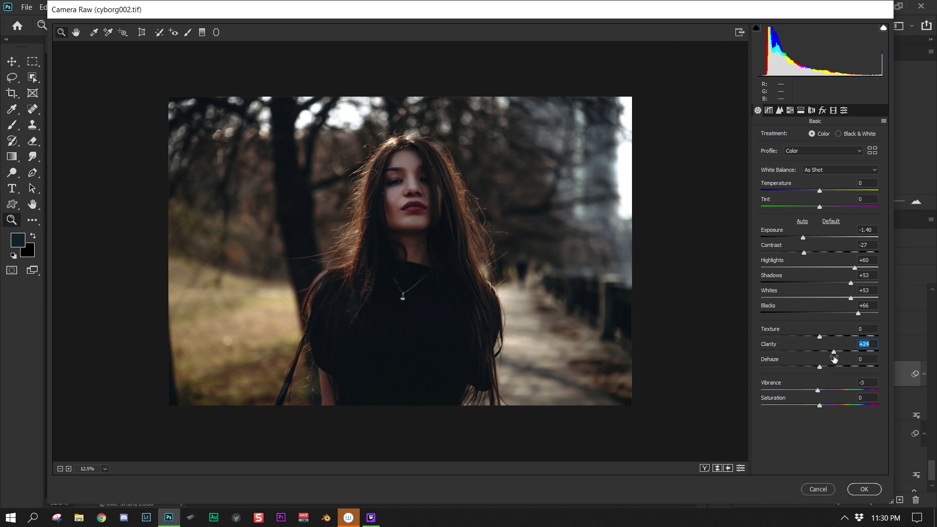
{"action": "double_click", "coordinate": [834, 351]}
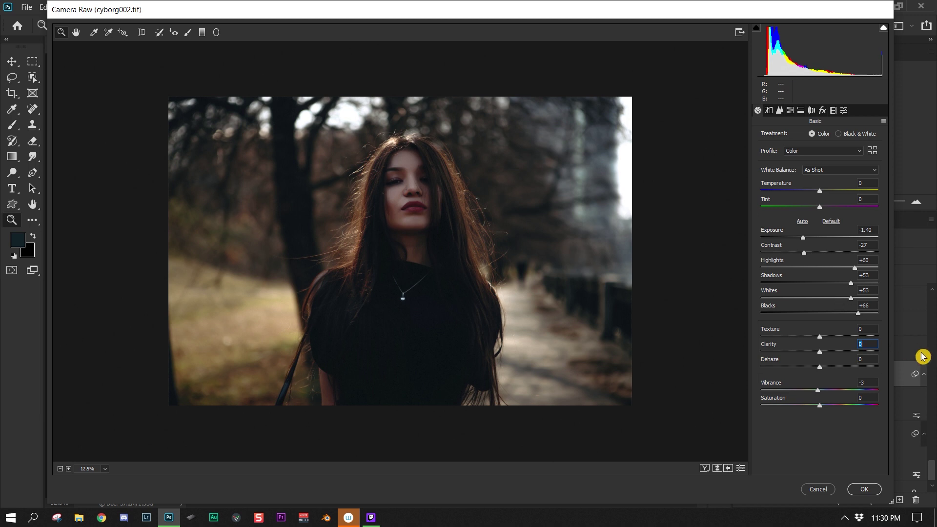
{"action": "left_click_drag", "start_coordinate": [823, 352], "coordinate": [839, 351]}
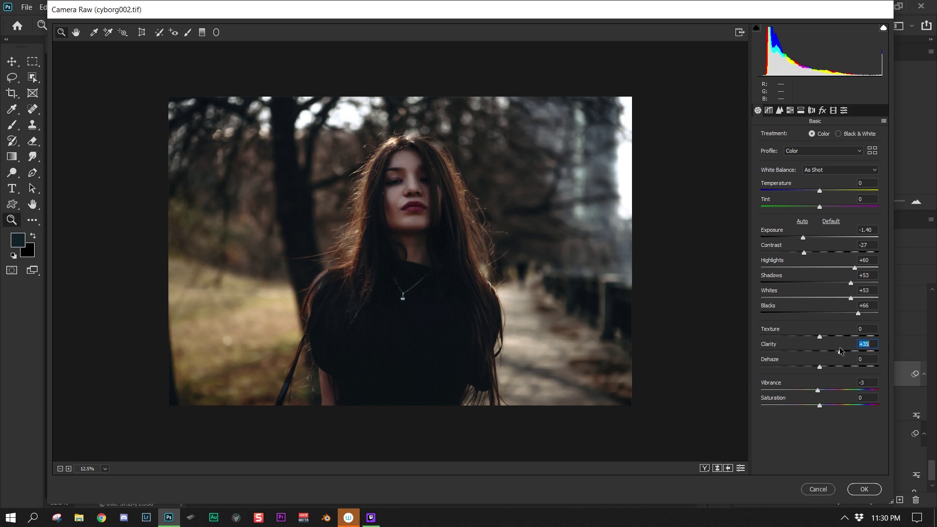
{"action": "mouse_move", "coordinate": [480, 288]}
{"action": "left_mouse_down"}
{"action": "mouse_move", "coordinate": [371, 307]}
{"action": "mouse_move", "coordinate": [544, 309]}
{"action": "mouse_move", "coordinate": [414, 282]}
{"action": "mouse_move", "coordinate": [791, 291]}
{"action": "mouse_move", "coordinate": [473, 292]}
{"action": "left_mouse_up"}
{"action": "left_click_drag", "start_coordinate": [401, 210], "coordinate": [768, 102]}
Review the Tone Curve, Detail and Calibration settings, checking the noise reduction on the woman's face up close
{"action": "left_click", "coordinate": [778, 111]}
{"action": "left_click", "coordinate": [769, 112]}
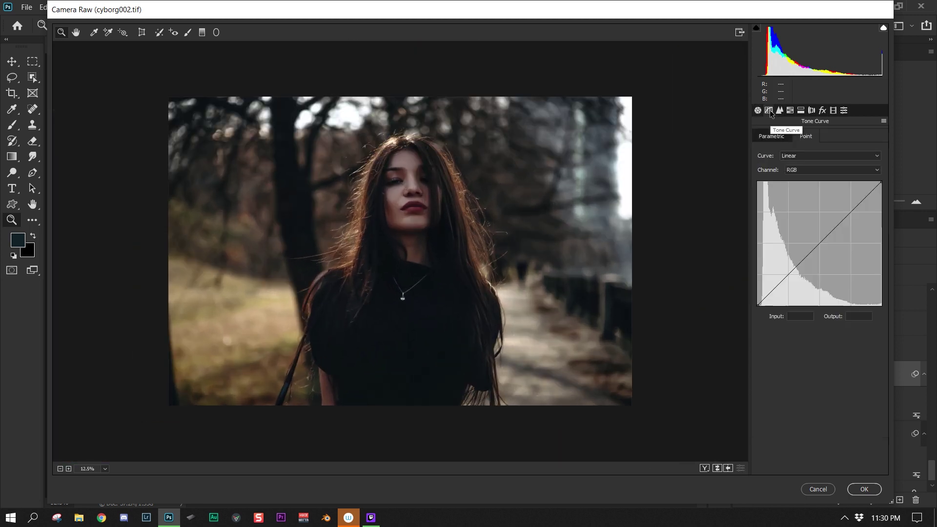
{"action": "left_click", "coordinate": [779, 112]}
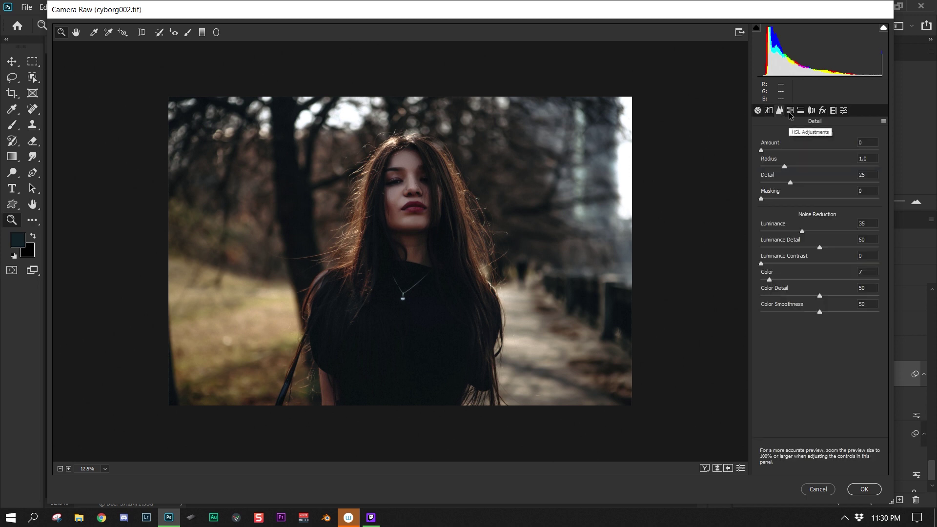
{"action": "left_click", "coordinate": [789, 111]}
{"action": "left_click", "coordinate": [779, 111]}
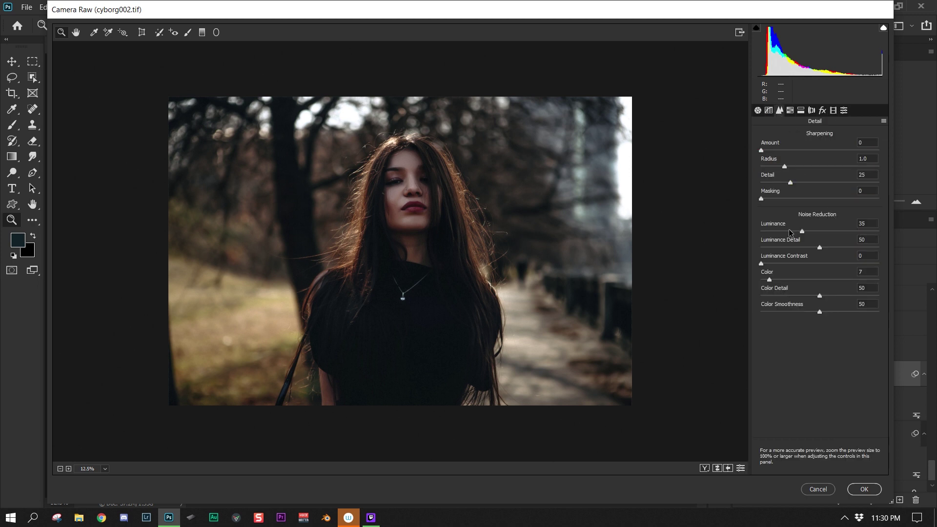
{"action": "left_click", "coordinate": [440, 206]}
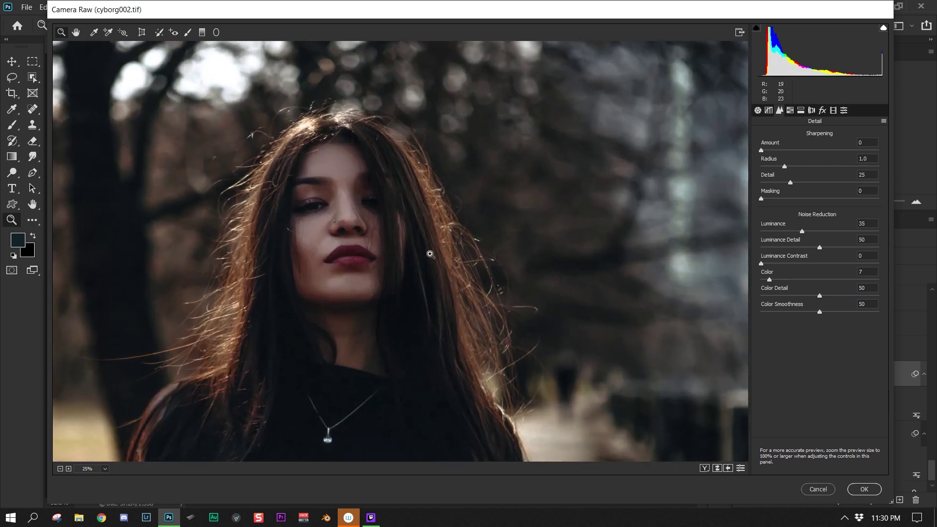
{"action": "left_click", "coordinate": [454, 252]}
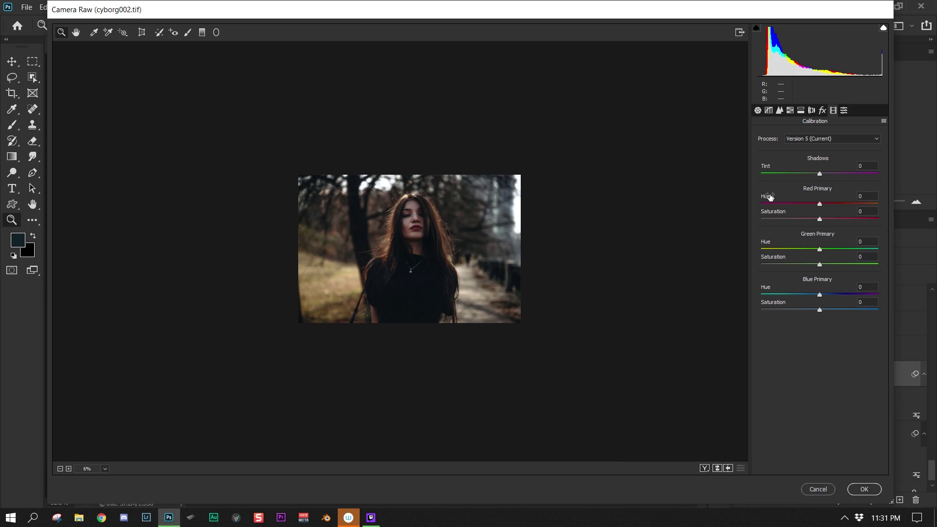
{"action": "left_click", "coordinate": [758, 111]}
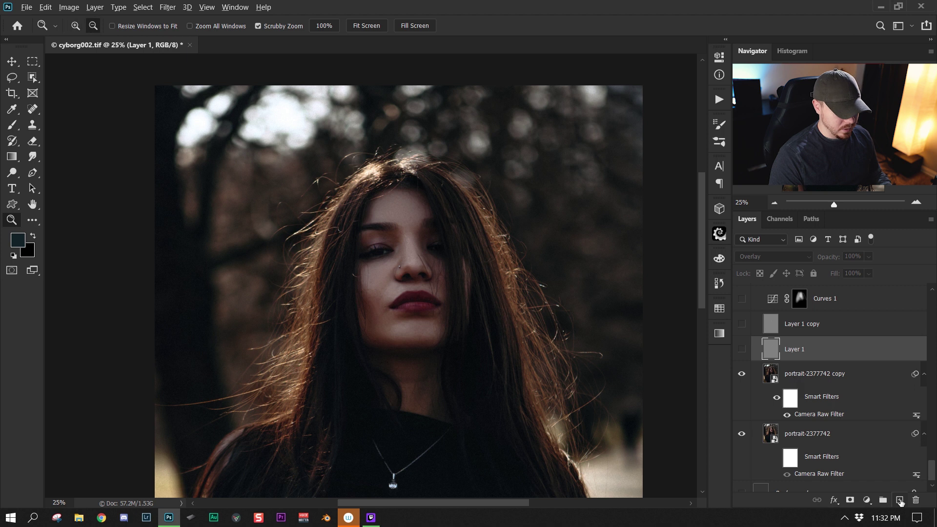
Set up a new layer in Overlay mode with the 50% gray overlay-neutral fill
{"action": "left_click", "coordinate": [899, 500], "text": "alt"}
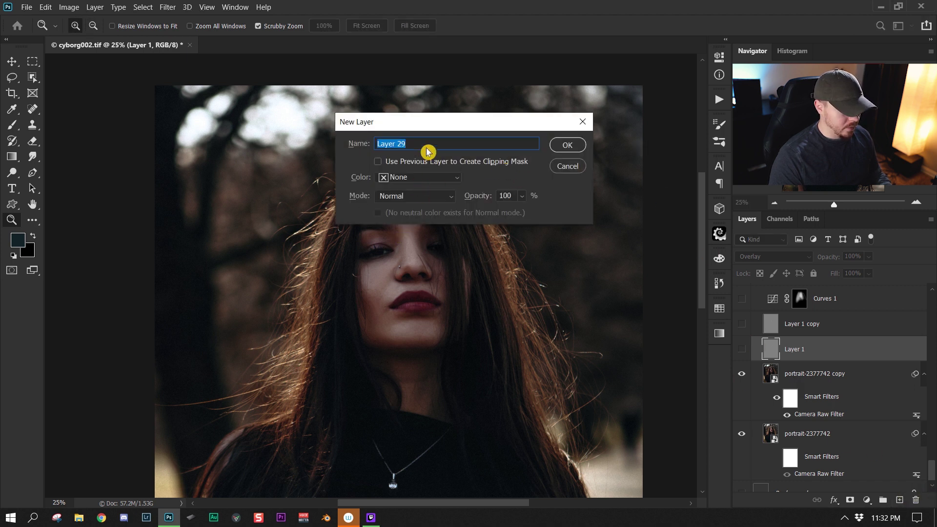
{"action": "left_click", "coordinate": [442, 200]}
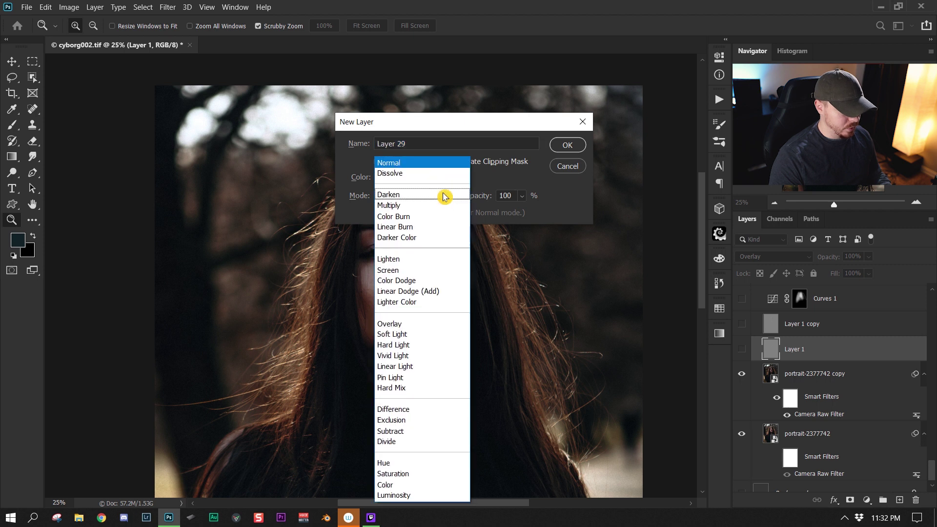
{"action": "left_click", "coordinate": [404, 324]}
{"action": "left_click", "coordinate": [378, 213]}
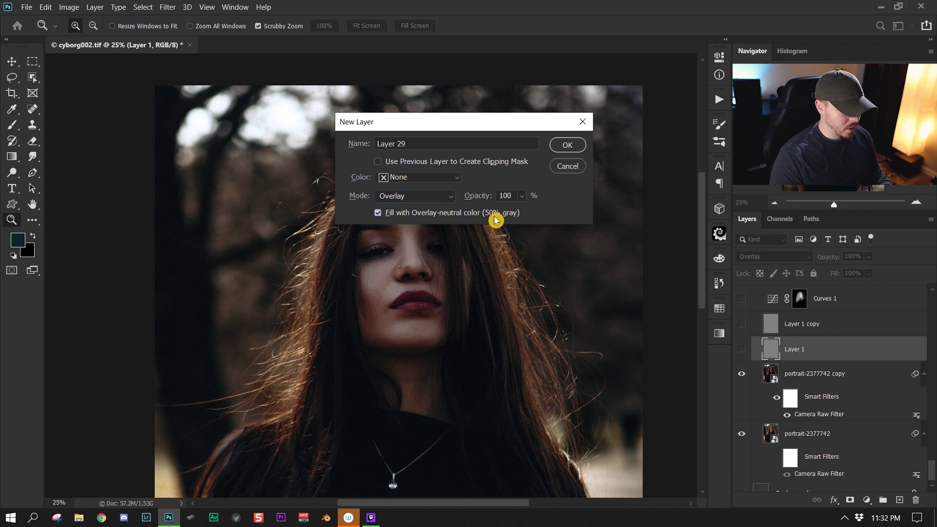
{"action": "left_click", "coordinate": [581, 146]}
Make Layer 1 visible and ready the Brush tool with white as foreground color and a size of 1100
{"action": "left_click", "coordinate": [741, 349]}
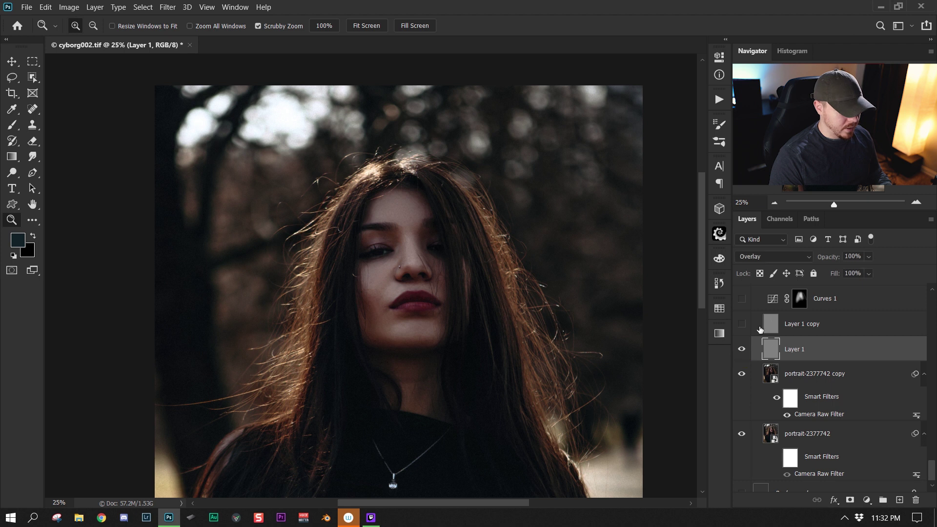
{"action": "key", "text": "b"}
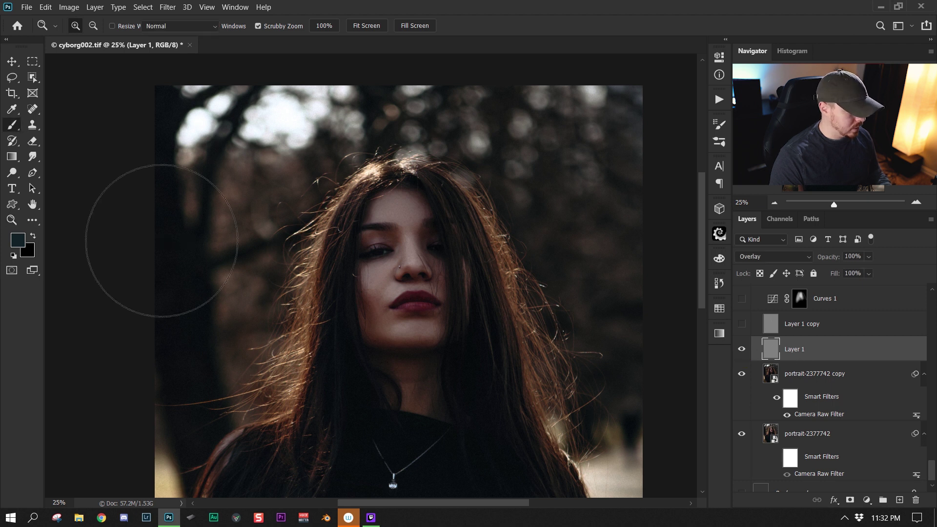
{"action": "key", "text": "bracketleft"}
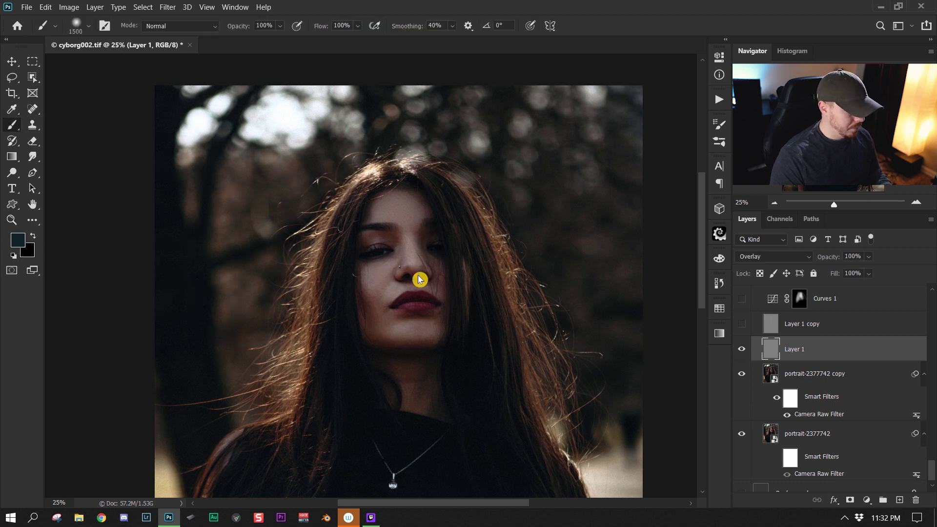
{"action": "key", "text": "d"}
{"action": "key", "text": "x"}
{"action": "key", "text": "bracketleft"}
{"action": "key", "text": "bracketleft"}
{"action": "key", "text": "bracketleft"}
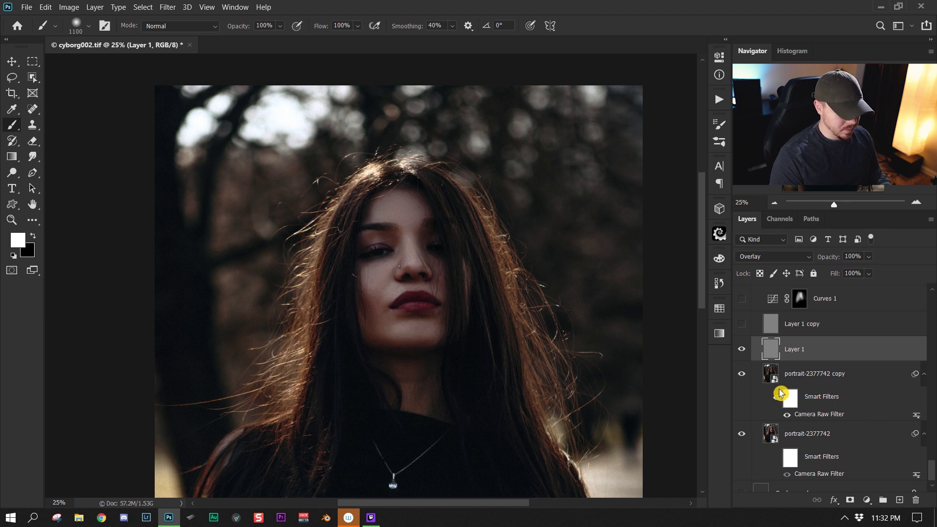
Toggle Layer 1 to compare its dodge-and-burn effect, leave it visible, and show Layer 1 copy
{"action": "left_click", "coordinate": [742, 350]}
{"action": "left_click", "coordinate": [742, 349]}
{"action": "left_click", "coordinate": [742, 350]}
{"action": "left_click", "coordinate": [742, 349]}
{"action": "left_click", "coordinate": [742, 324]}
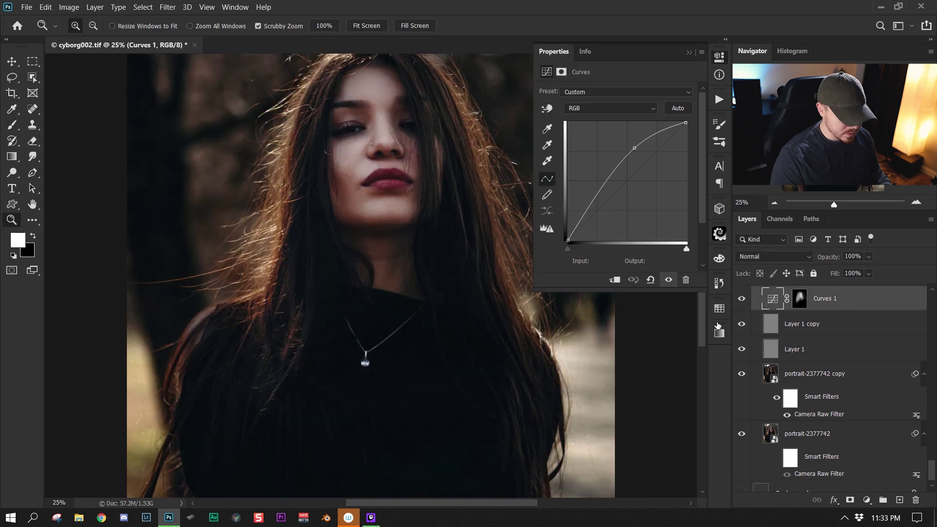
Examine the Curves 1 adjustment's layer mask and RGB curve point, and compare the portrait with and without it
{"action": "left_click", "coordinate": [867, 500]}
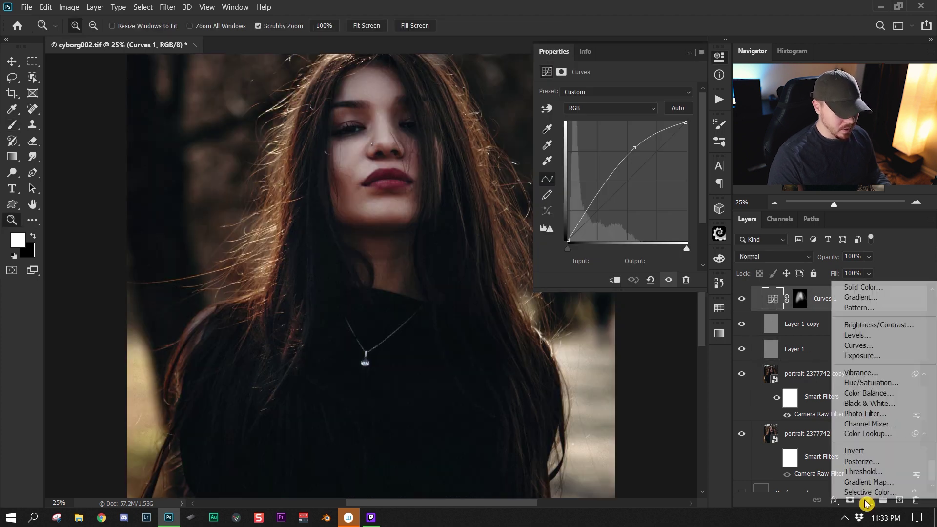
{"action": "scroll", "coordinate": [809, 360], "scroll_direction": "up", "scroll_amount": 2}
{"action": "left_click", "coordinate": [803, 352]}
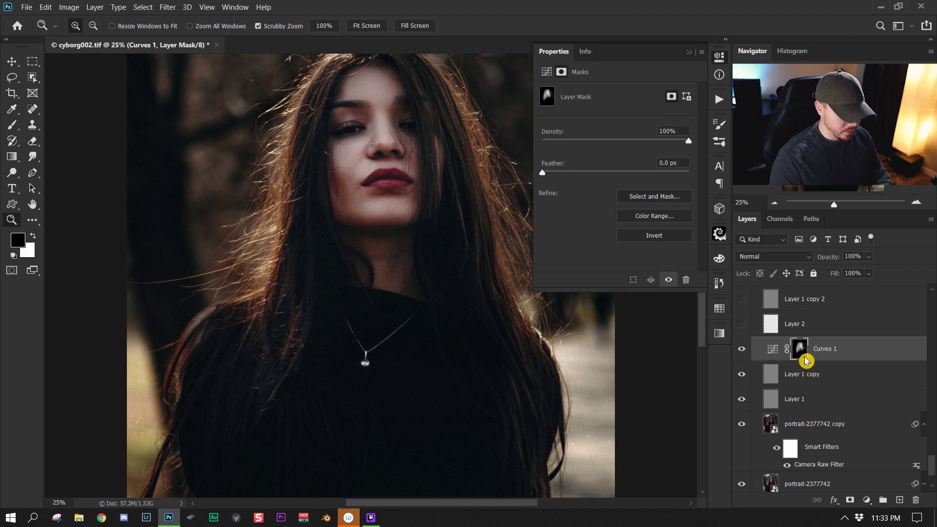
{"action": "left_click", "coordinate": [772, 350]}
{"action": "left_click", "coordinate": [635, 149]}
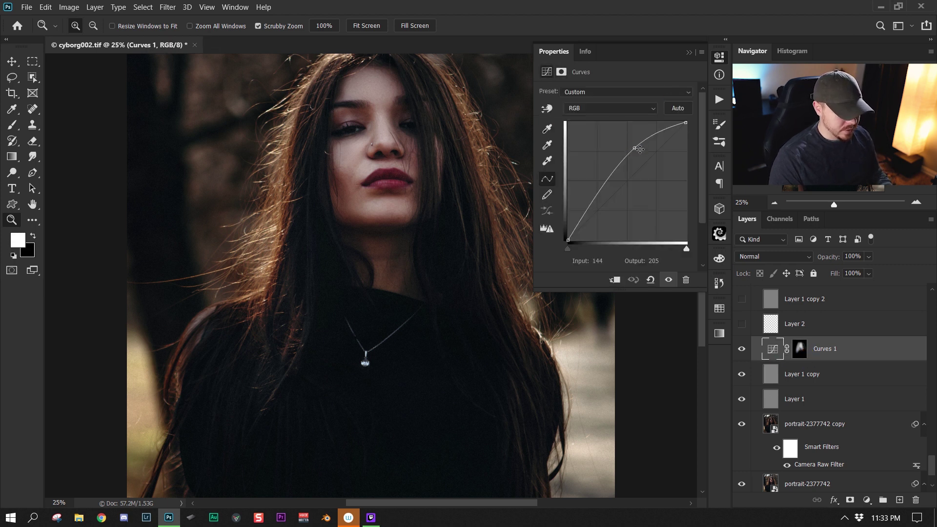
{"action": "left_click_drag", "start_coordinate": [633, 148], "coordinate": [632, 152]}
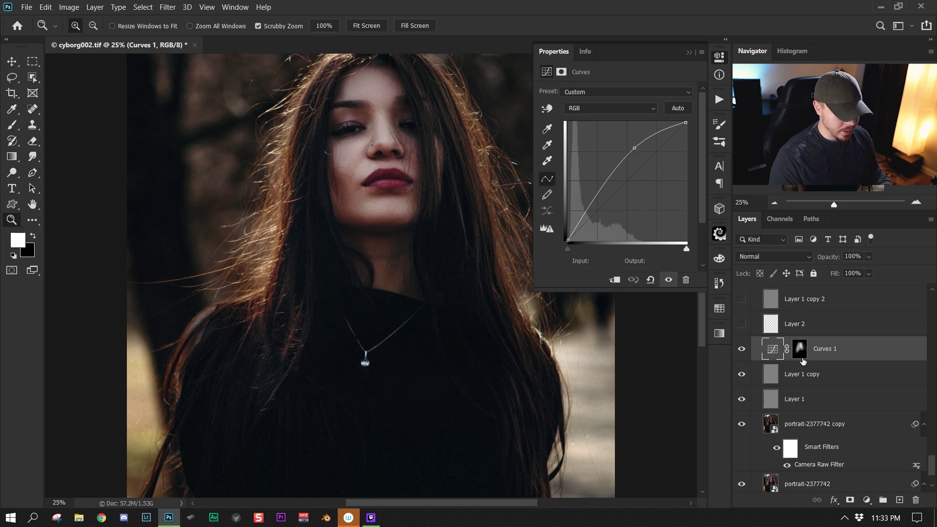
{"action": "left_click", "coordinate": [741, 350]}
{"action": "left_click", "coordinate": [742, 349]}
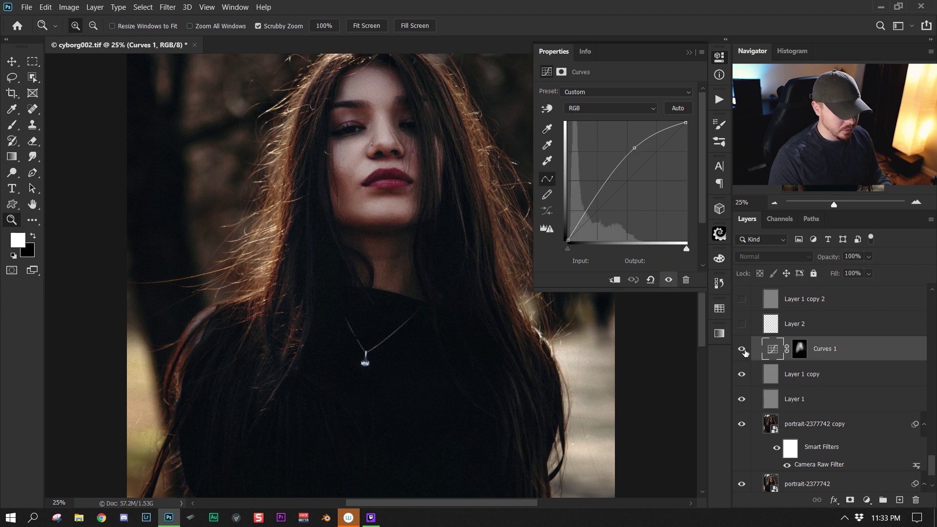
{"action": "key", "text": "ctrl+minus"}
{"action": "key", "text": "ctrl+minus"}
{"action": "key", "text": "ctrl+minus"}
{"action": "key", "text": "ctrl+minus"}
{"action": "key", "text": "ctrl+minus"}
{"action": "key", "text": "ctrl+plus"}
{"action": "key", "text": "ctrl+plus"}
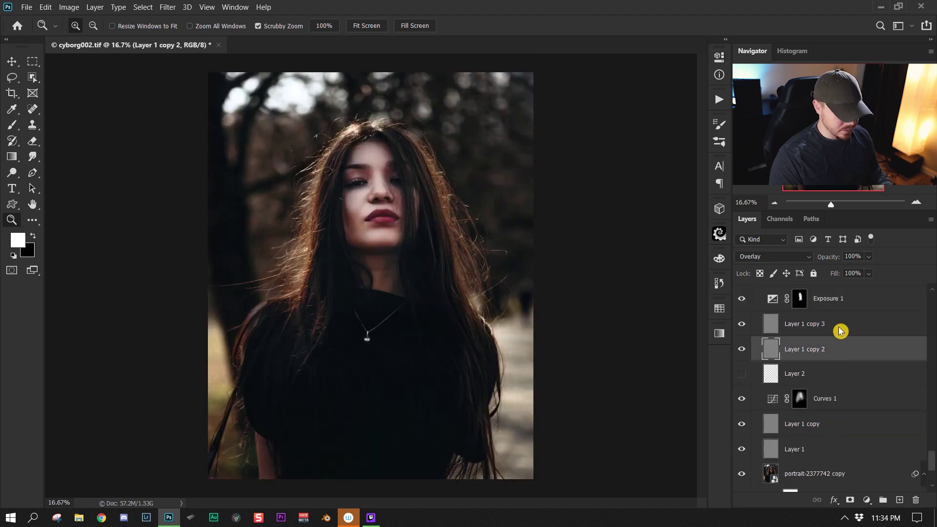
Examine the Layer 1 copy 3 and Exposure 1 layers, including the Exposure adjustment's settings and layer mask
{"action": "left_click", "coordinate": [838, 329]}
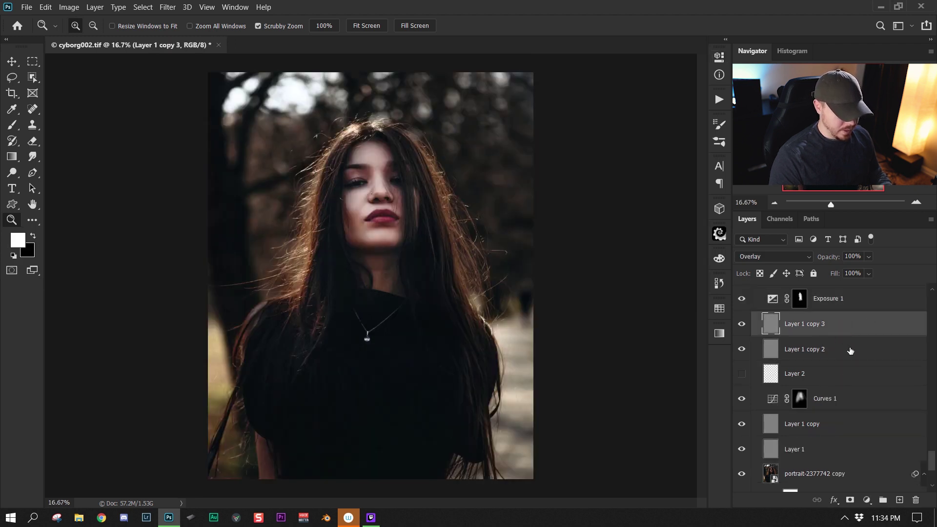
{"action": "scroll", "coordinate": [867, 436], "scroll_direction": "up", "scroll_amount": 3}
{"action": "left_click", "coordinate": [864, 384]}
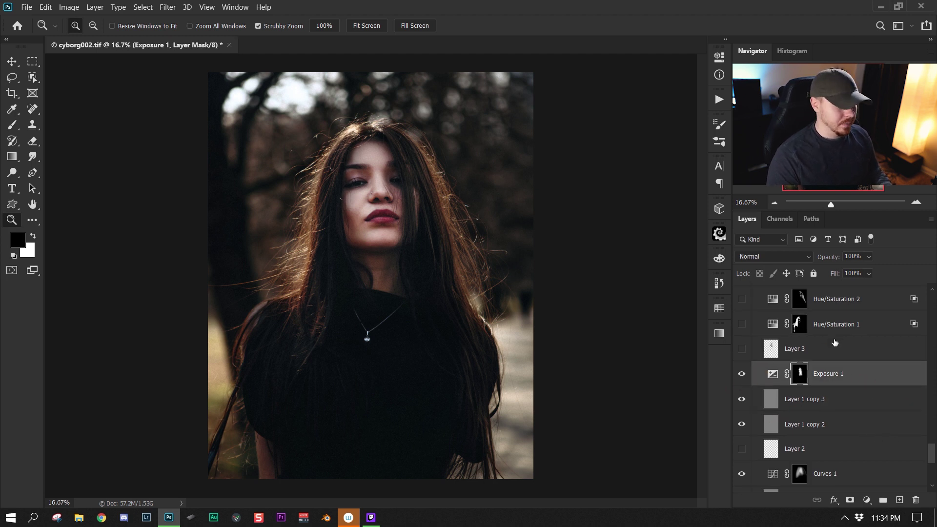
{"action": "scroll", "coordinate": [842, 359], "scroll_direction": "down", "scroll_amount": 1}
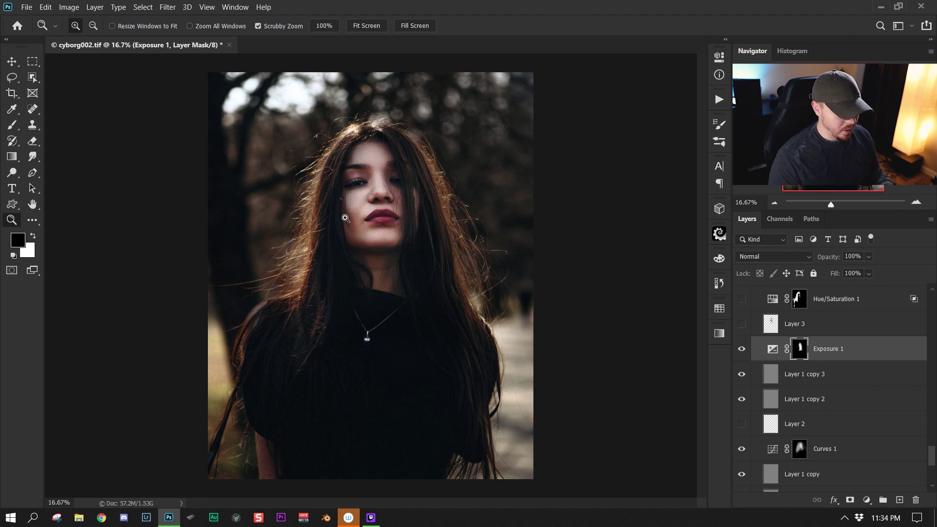
{"action": "double_click", "coordinate": [772, 349]}
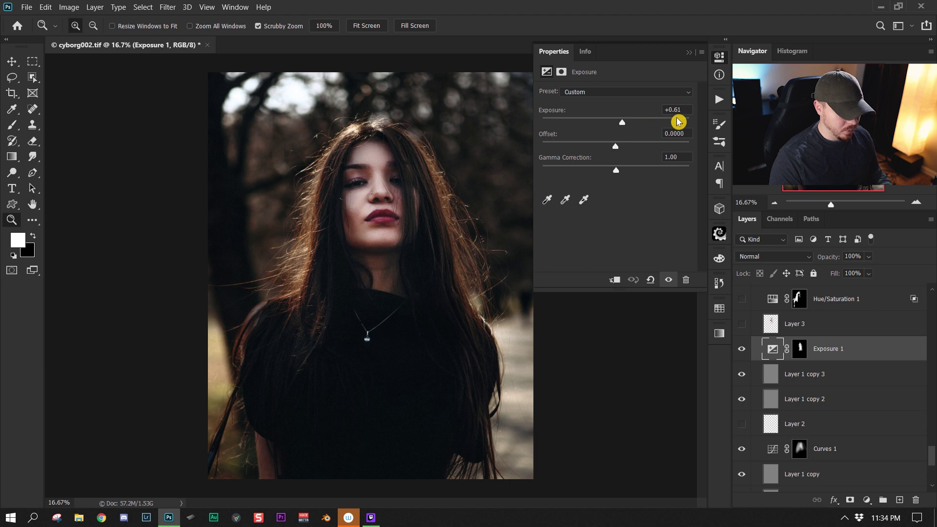
{"action": "left_click", "coordinate": [800, 350]}
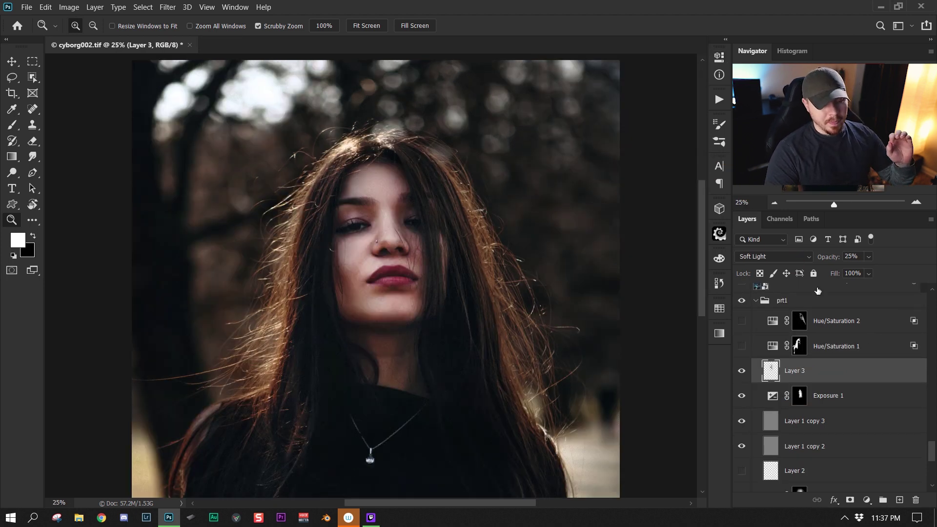
Keep Layer 3 in Soft Light mode and set the foreground color to dark red with hue 0, saturation 55 and brightness 45
{"action": "left_click", "coordinate": [802, 257]}
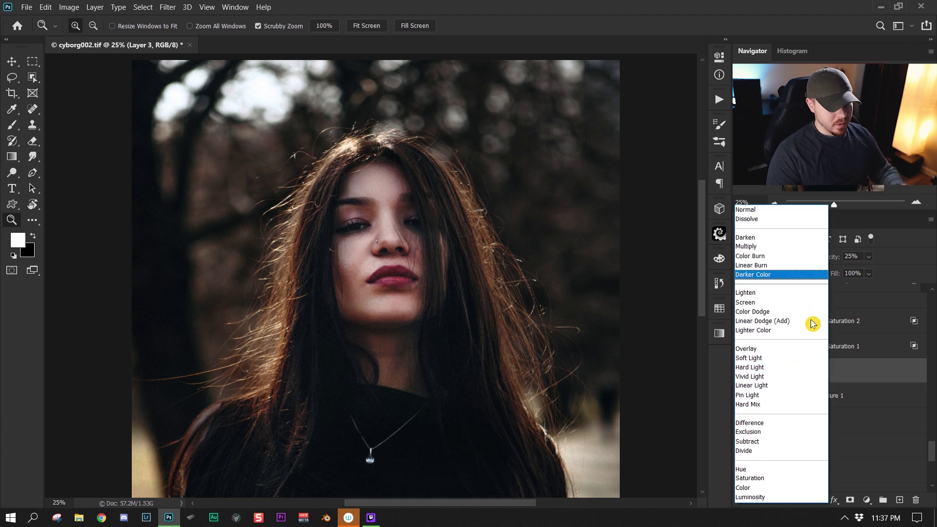
{"action": "left_click", "coordinate": [785, 357]}
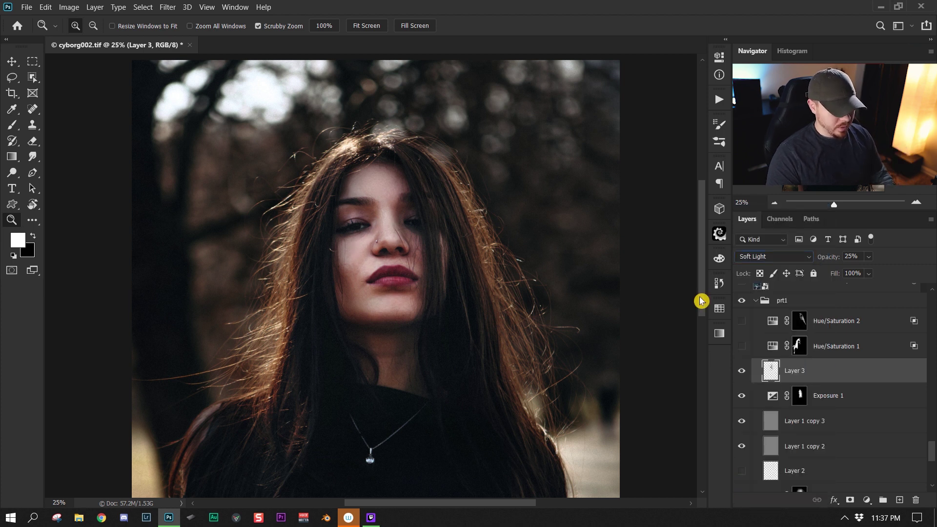
{"action": "left_click", "coordinate": [719, 259]}
{"action": "left_click_drag", "start_coordinate": [670, 377], "coordinate": [635, 376]}
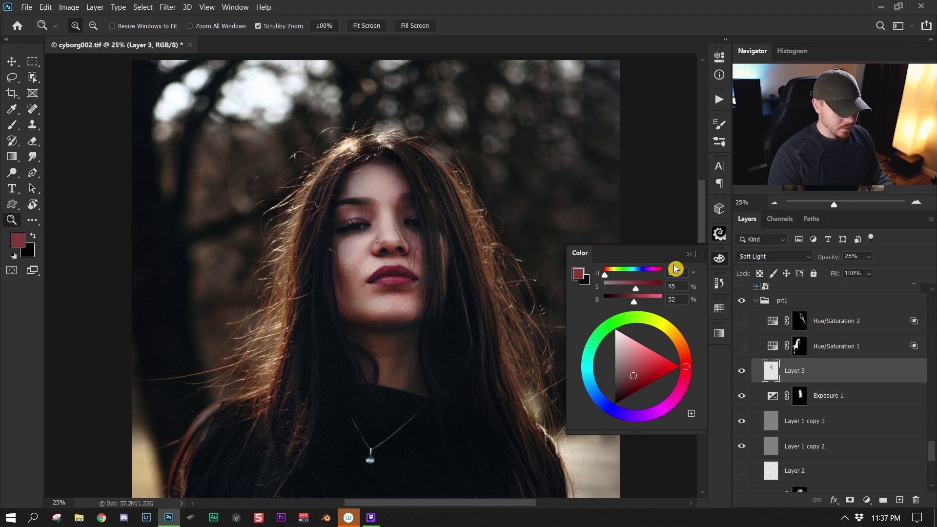
{"action": "left_click", "coordinate": [235, 8]}
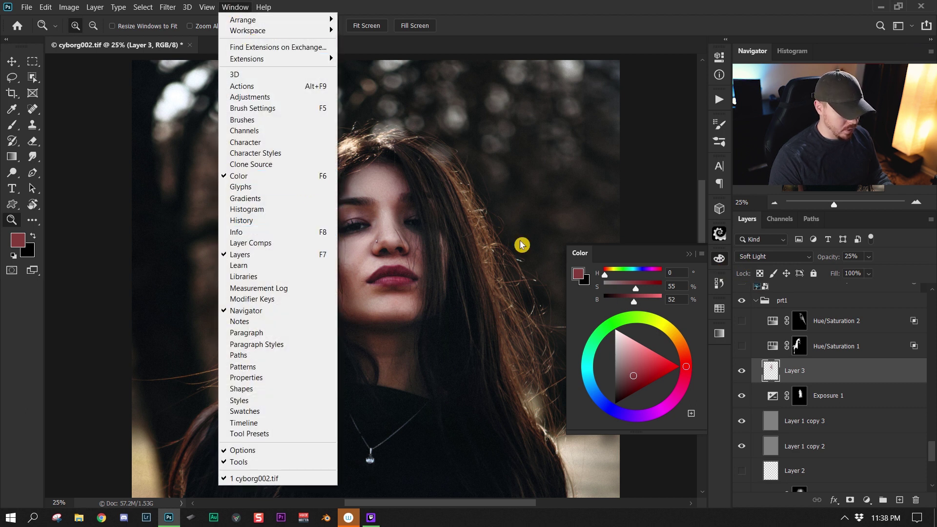
{"action": "left_click", "coordinate": [648, 267]}
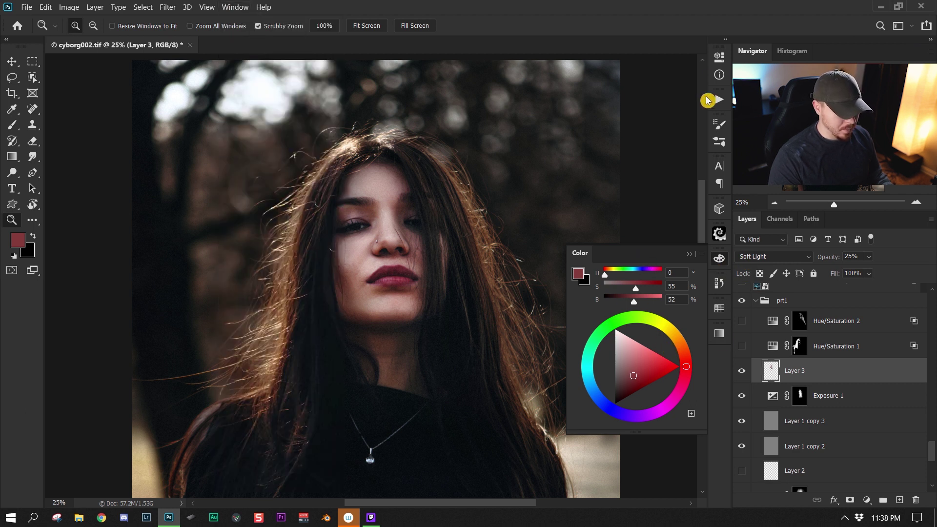
{"action": "left_click_drag", "start_coordinate": [625, 388], "coordinate": [632, 380]}
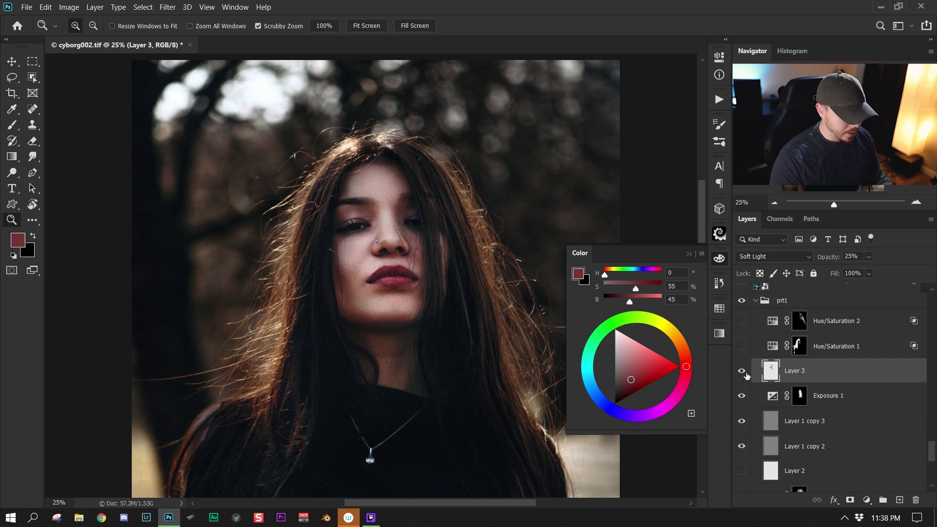
{"action": "left_click", "coordinate": [685, 256]}
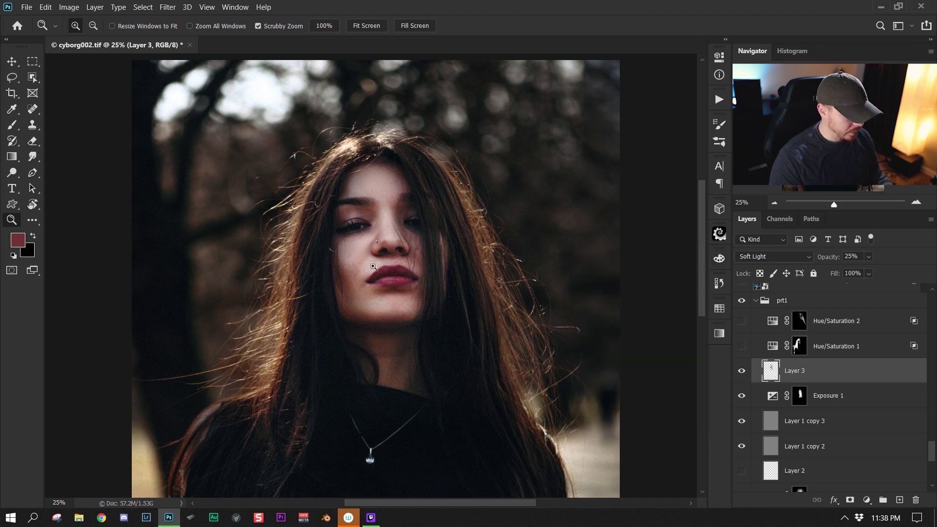
Compare the portrait with and without Layer 3 at different magnifications, leaving the layer visible
{"action": "left_click", "coordinate": [742, 371]}
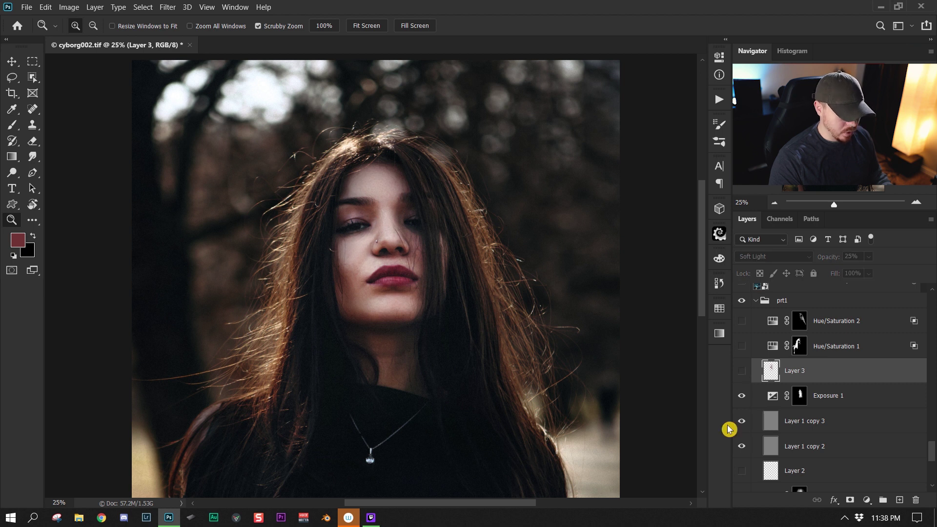
{"action": "left_click", "coordinate": [742, 373]}
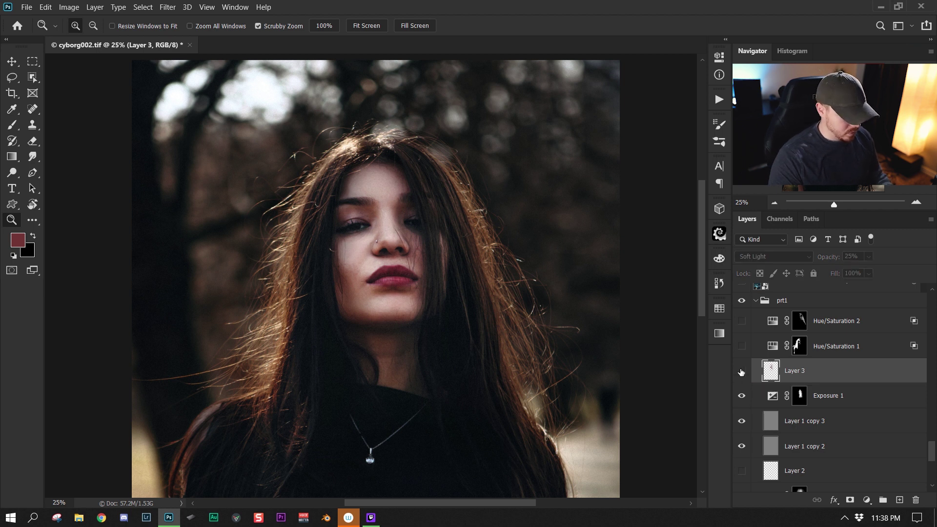
{"action": "scroll", "coordinate": [548, 257], "scroll_direction": "down", "scroll_amount": 3}
{"action": "scroll", "coordinate": [461, 266], "scroll_direction": "up", "scroll_amount": 2}
{"action": "scroll", "coordinate": [444, 268], "scroll_direction": "down", "scroll_amount": 1}
{"action": "scroll", "coordinate": [444, 269], "scroll_direction": "down", "scroll_amount": 1}
{"action": "scroll", "coordinate": [415, 266], "scroll_direction": "up", "scroll_amount": 3}
{"action": "scroll", "coordinate": [494, 282], "scroll_direction": "down", "scroll_amount": 1}
{"action": "scroll", "coordinate": [473, 332], "scroll_direction": "down", "scroll_amount": 1}
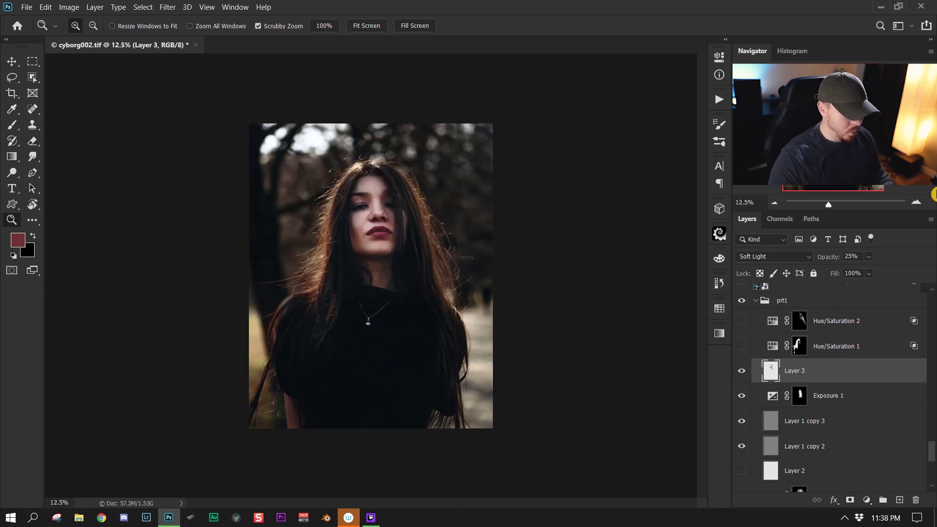
Show the Hue/Saturation 1 adjustment on the portrait and open its settings for inspection
{"action": "left_click", "coordinate": [877, 346]}
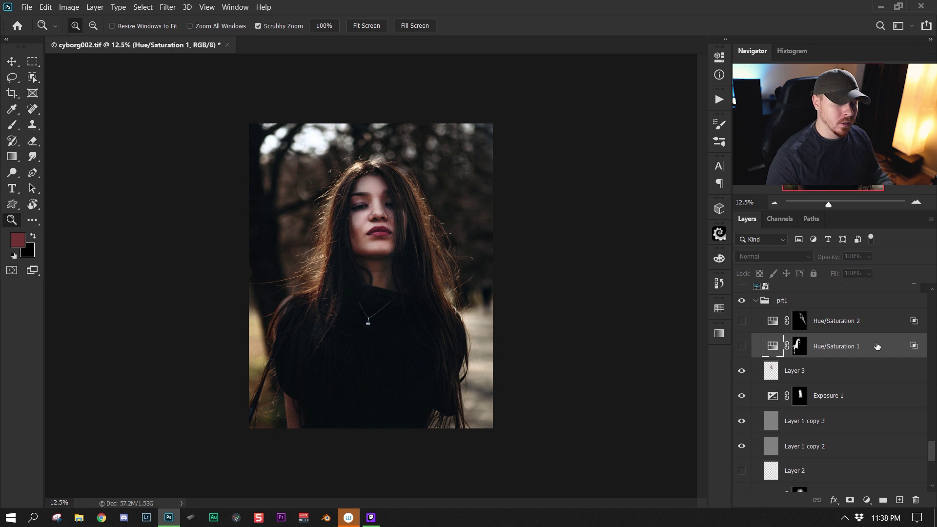
{"action": "left_click", "coordinate": [742, 346]}
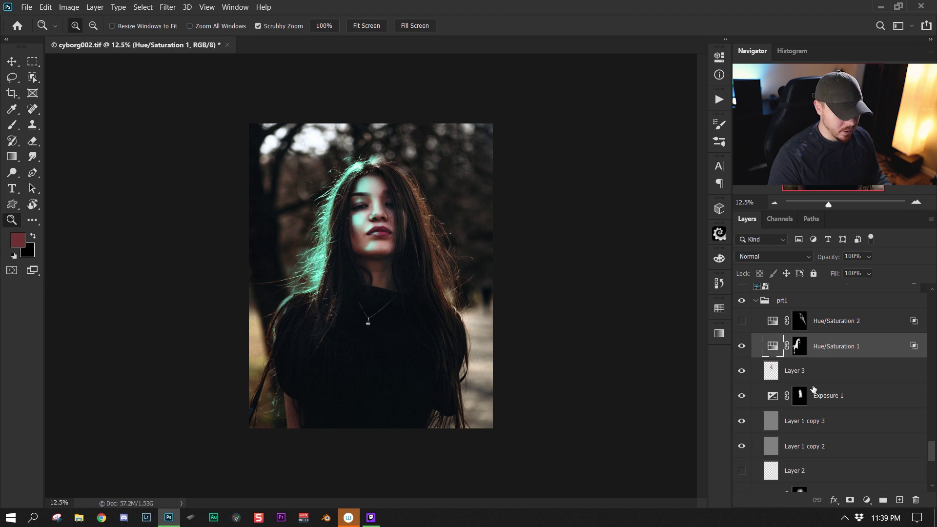
{"action": "double_click", "coordinate": [772, 346]}
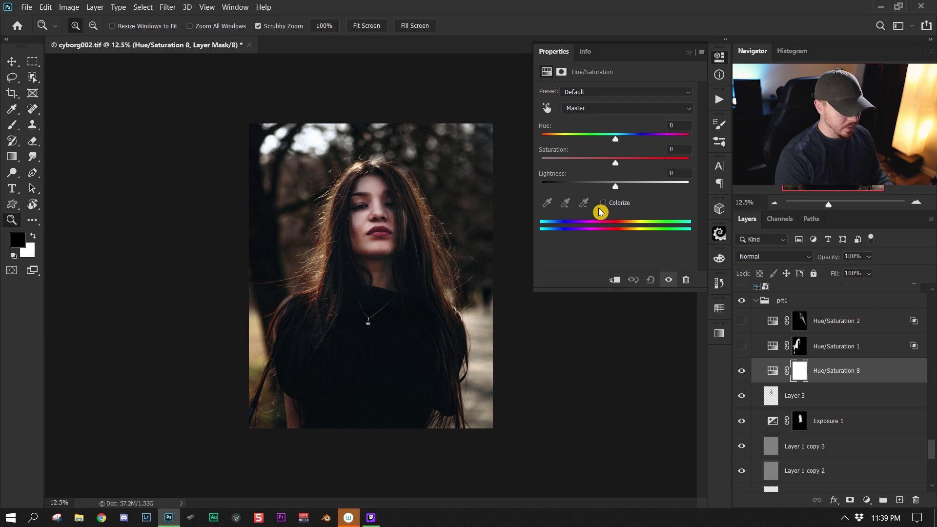
Turn on Colorize for the Hue/Saturation 8 adjustment and raise its hue, saturation and lightness
{"action": "left_click", "coordinate": [602, 203]}
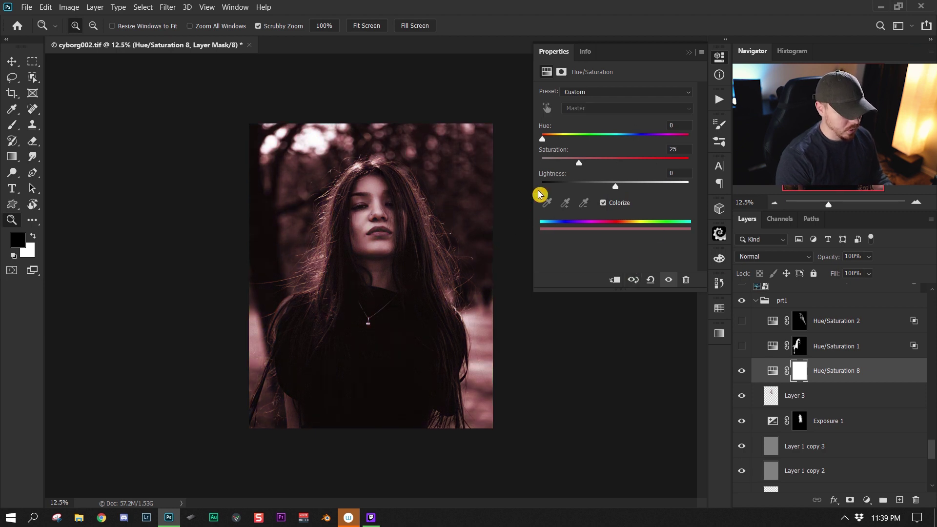
{"action": "left_click_drag", "start_coordinate": [557, 143], "coordinate": [629, 136]}
{"action": "left_click_drag", "start_coordinate": [584, 157], "coordinate": [657, 163]}
{"action": "left_click_drag", "start_coordinate": [622, 189], "coordinate": [652, 186]}
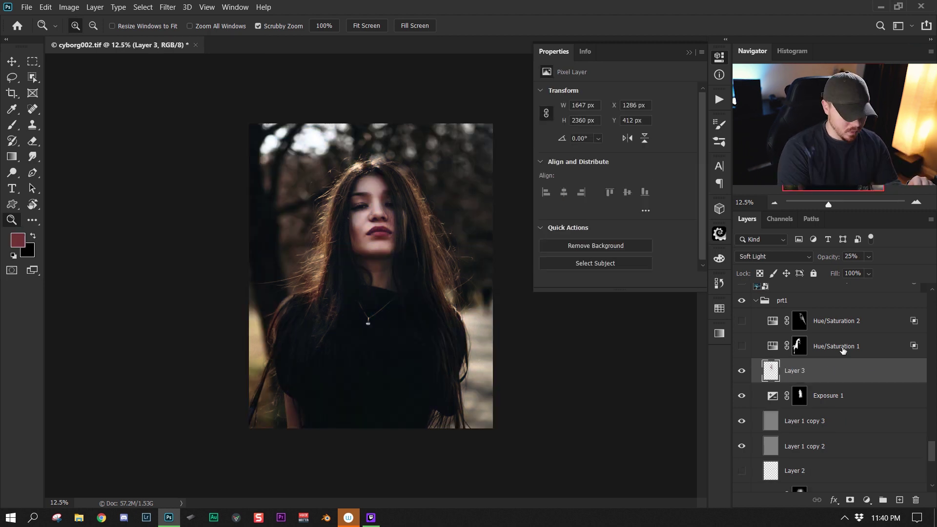
Show Hue/Saturation 1, select its mask, and set its Blend If underlying-layer dark range to a split of 54 / 120
{"action": "left_click", "coordinate": [741, 346]}
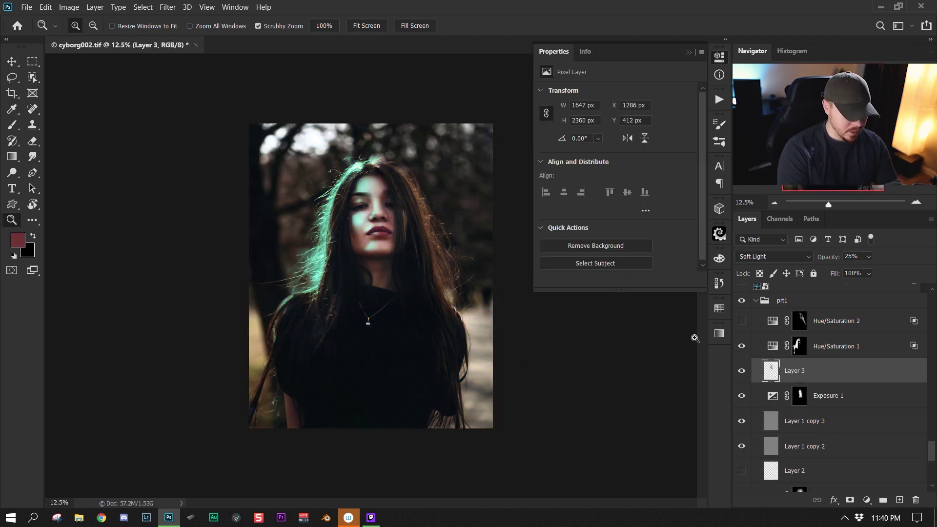
{"action": "left_click", "coordinate": [799, 347]}
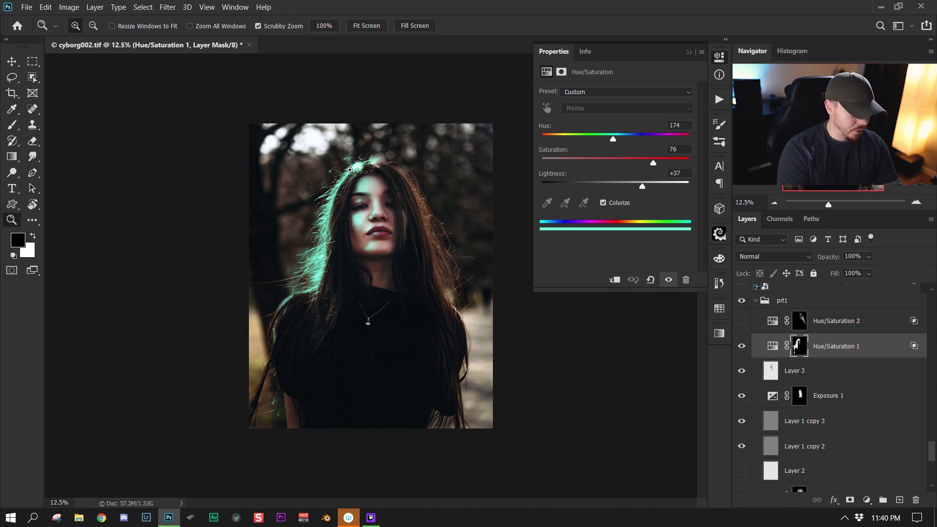
{"action": "double_click", "coordinate": [898, 354]}
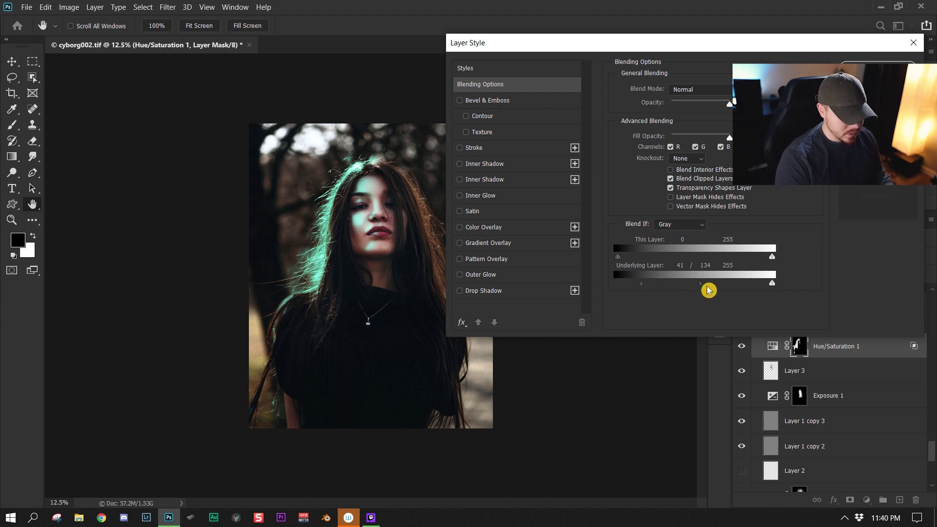
{"action": "mouse_move", "coordinate": [696, 288]}
{"action": "left_mouse_down"}
{"action": "mouse_move", "coordinate": [600, 288]}
{"action": "mouse_move", "coordinate": [661, 290]}
{"action": "mouse_move", "coordinate": [589, 299]}
{"action": "mouse_move", "coordinate": [633, 286]}
{"action": "mouse_move", "coordinate": [706, 289]}
{"action": "mouse_move", "coordinate": [591, 304]}
{"action": "mouse_move", "coordinate": [650, 289]}
{"action": "mouse_move", "coordinate": [706, 293]}
{"action": "mouse_move", "coordinate": [638, 289]}
{"action": "mouse_move", "coordinate": [712, 286]}
{"action": "left_mouse_up"}
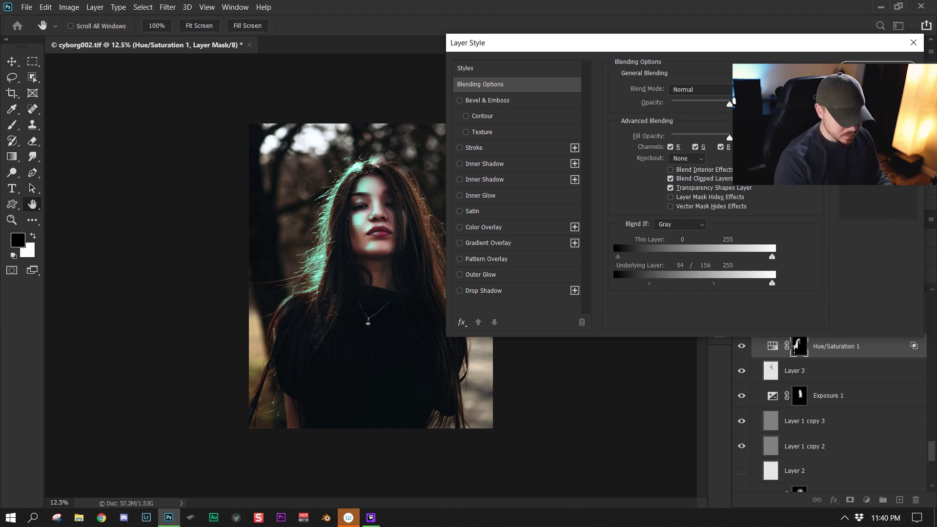
{"action": "left_click_drag", "start_coordinate": [714, 288], "coordinate": [696, 292]}
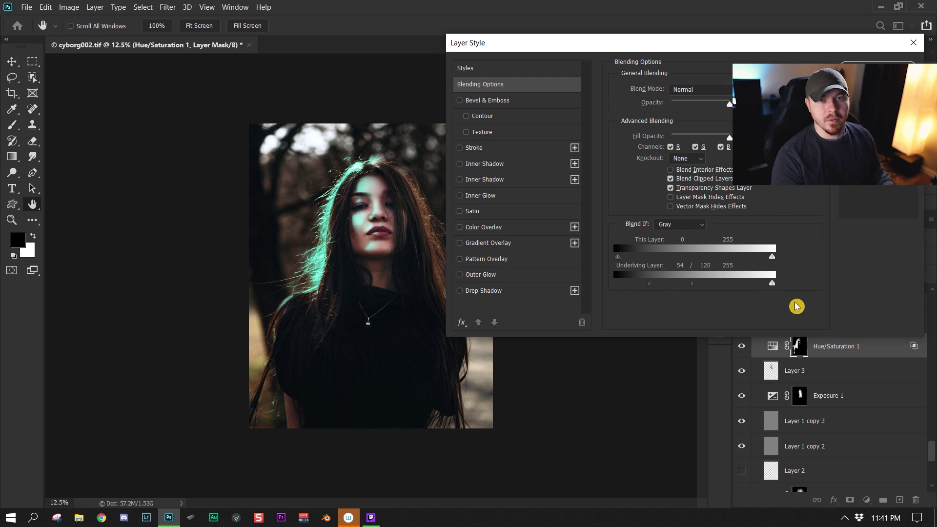
{"action": "key", "text": "Return"}
Show the red Hue/Saturation 2 adjustment and disable the layer mask on Layer 4
{"action": "left_click", "coordinate": [740, 321]}
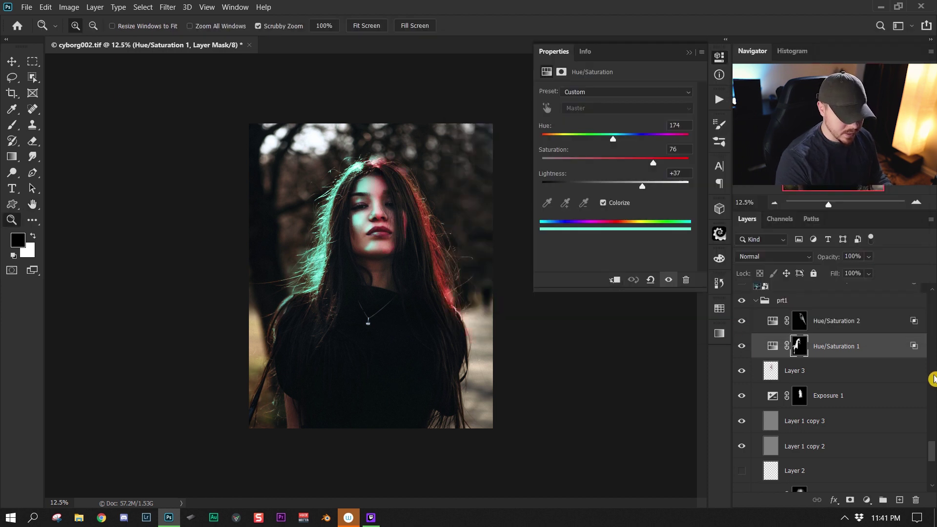
{"action": "left_click_drag", "start_coordinate": [930, 460], "coordinate": [930, 390]}
{"action": "left_click", "coordinate": [805, 393], "text": "shift"}
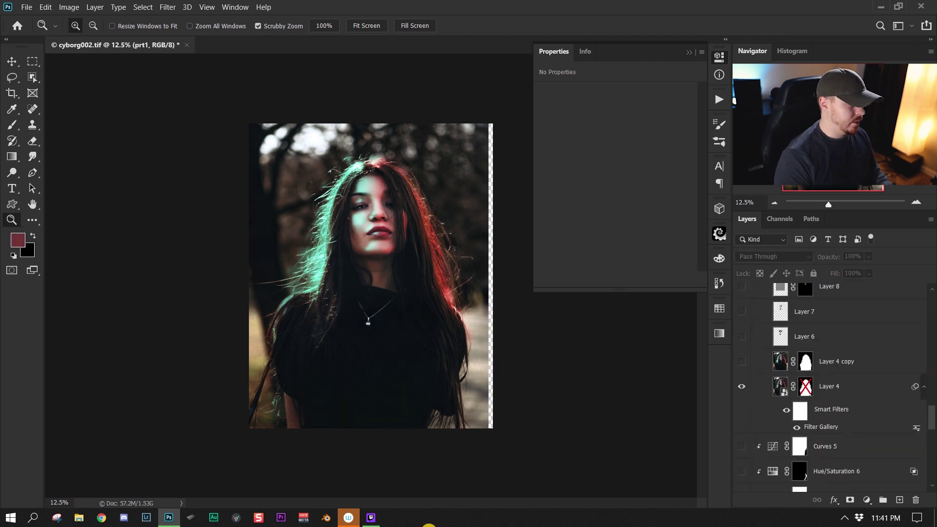
Select the woman on Layer 4 by outlining her with the Object Selection tool in Lasso mode
{"action": "left_click_drag", "start_coordinate": [33, 78], "coordinate": [86, 78]}
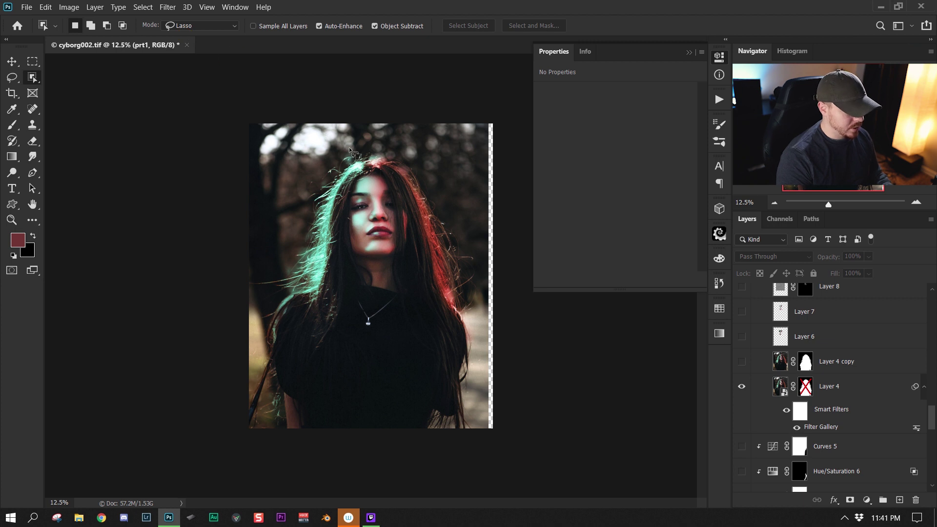
{"action": "mouse_move", "coordinate": [261, 371]}
{"action": "left_mouse_down"}
{"action": "mouse_move", "coordinate": [274, 410]}
{"action": "mouse_move", "coordinate": [341, 463]}
{"action": "mouse_move", "coordinate": [427, 450]}
{"action": "mouse_move", "coordinate": [465, 426]}
{"action": "left_mouse_up"}
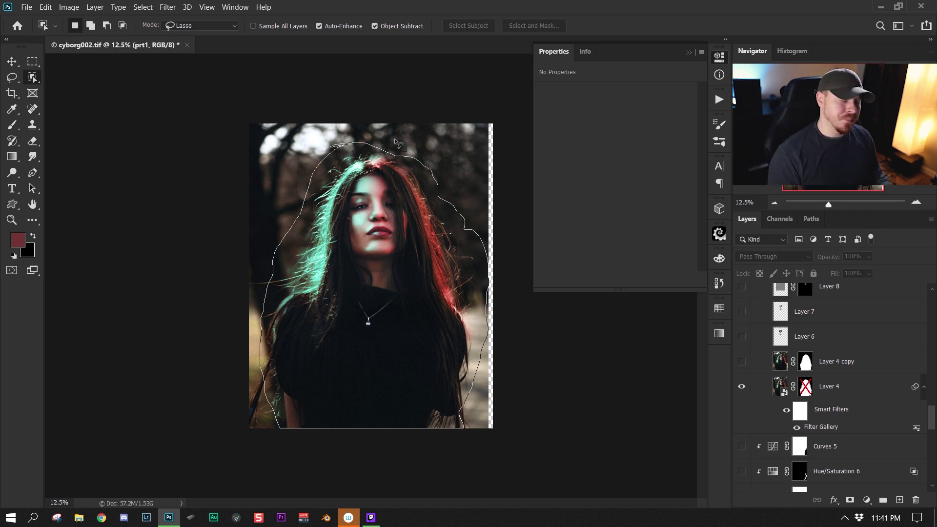
{"action": "left_click_drag", "start_coordinate": [399, 145], "coordinate": [374, 151]}
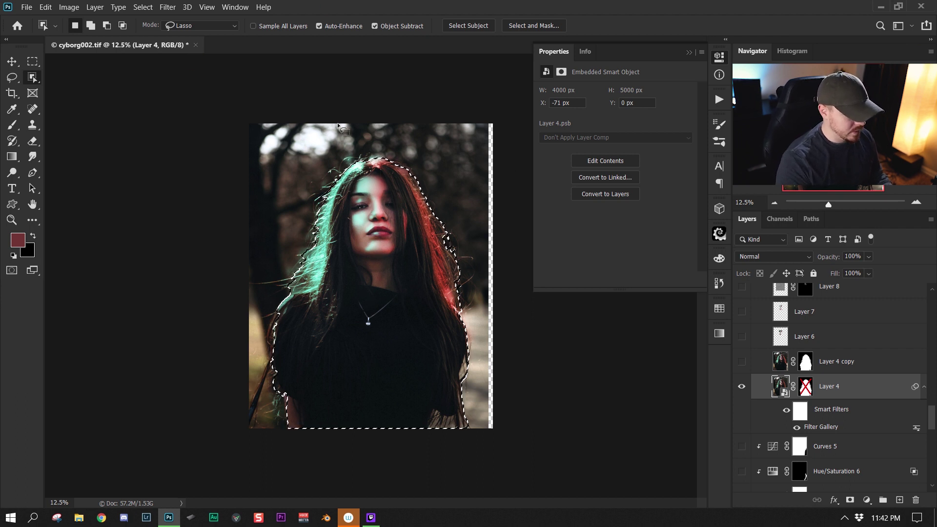
Open Select and Mask for the woman's selection and refine her hair edges with the Refine Edge Brush
{"action": "left_click", "coordinate": [536, 27]}
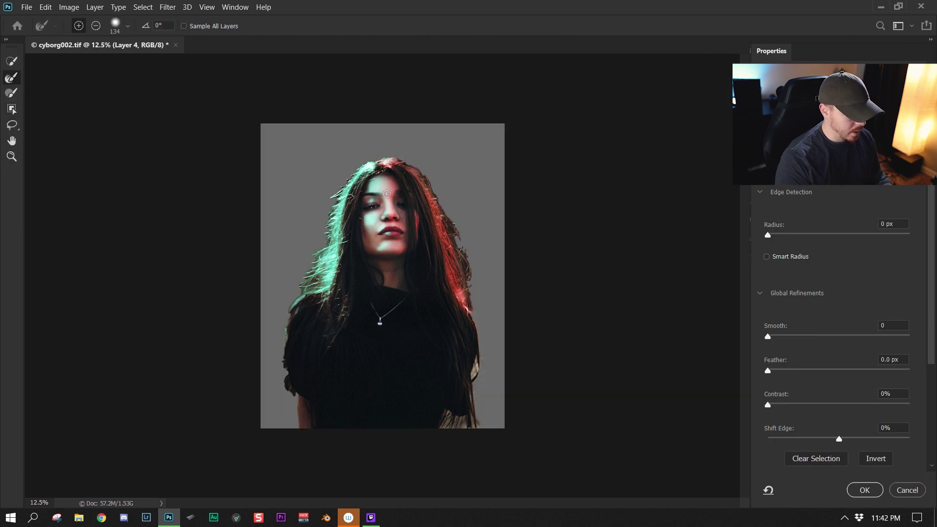
{"action": "left_click", "coordinate": [15, 81]}
{"action": "left_click", "coordinate": [21, 83]}
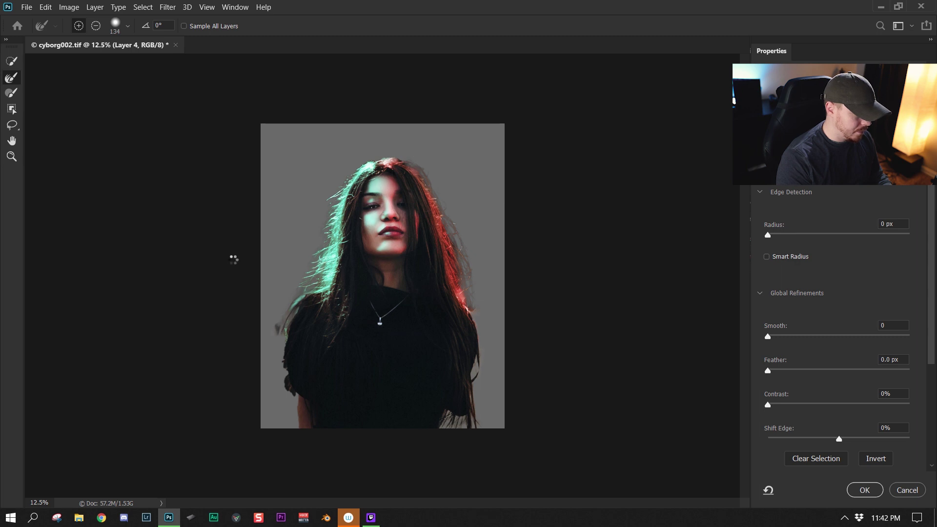
Remove the stray dark smudge beside the woman's green-lit shoulder from the selection using a subtracting Brush of size 176
{"action": "left_click", "coordinate": [13, 93]}
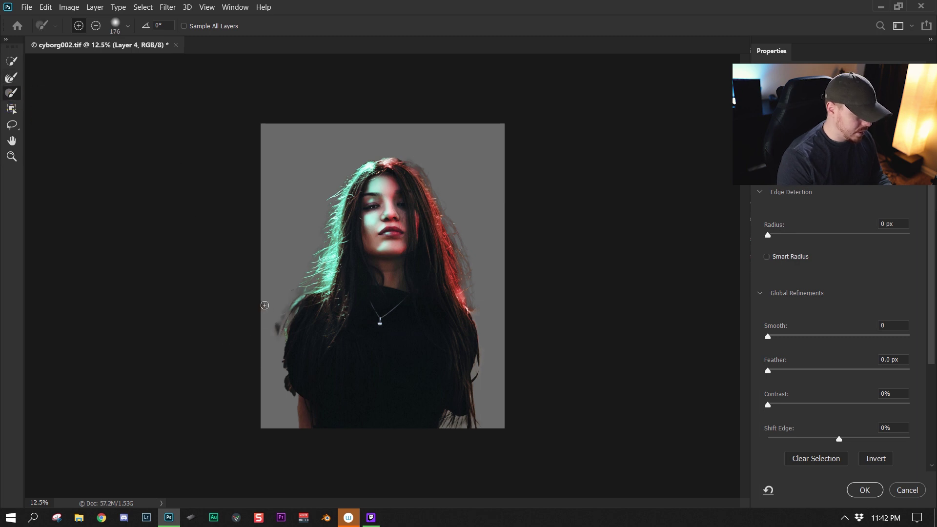
{"action": "left_click_drag", "start_coordinate": [257, 310], "coordinate": [273, 320]}
{"action": "key", "text": "ctrl+z"}
{"action": "key", "text": "alt"}
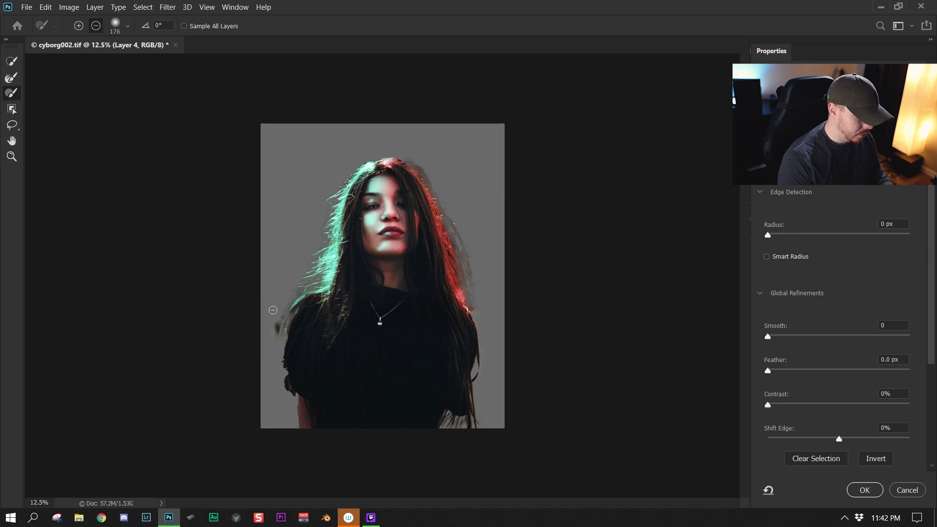
{"action": "left_click_drag", "start_coordinate": [270, 337], "coordinate": [281, 308]}
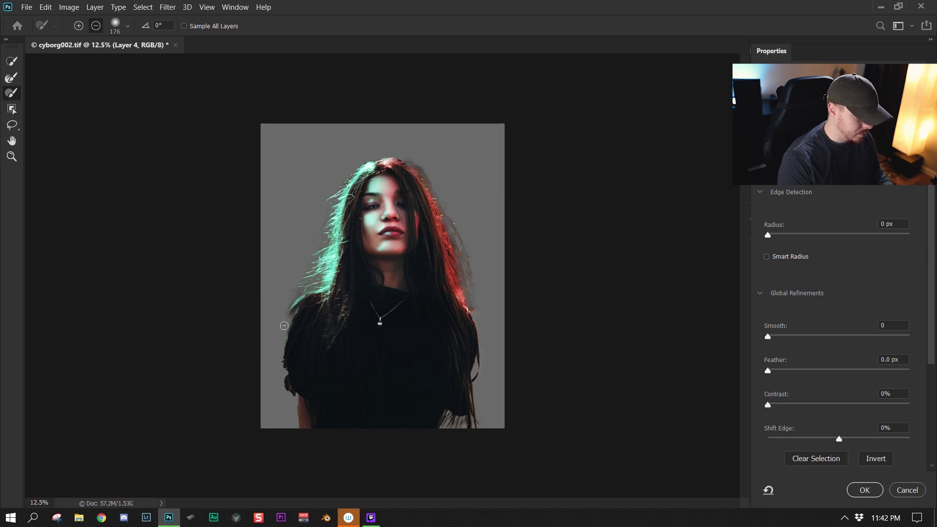
Subtract the fuzzy fringe along the sleeve and arm on the woman's green-lit side from the selection with the Brush
{"action": "left_click_drag", "start_coordinate": [278, 348], "coordinate": [291, 316]}
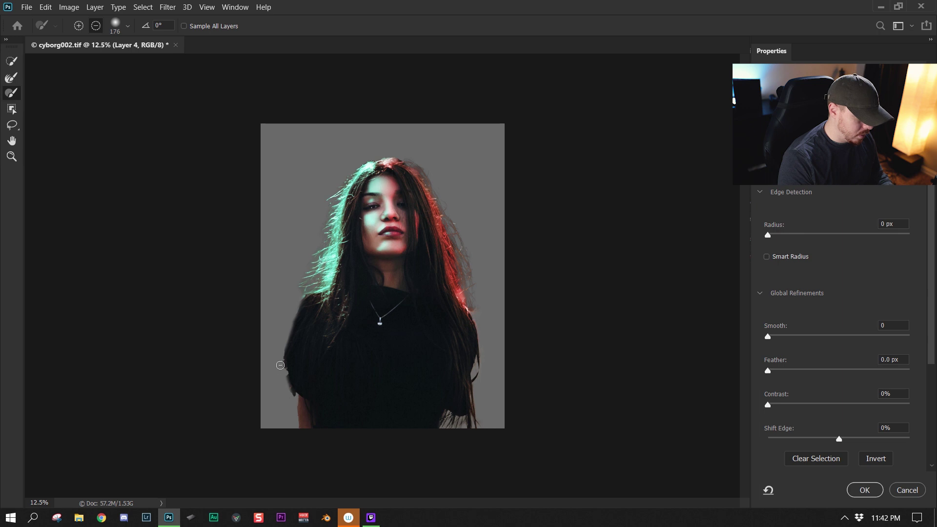
{"action": "left_click_drag", "start_coordinate": [291, 403], "coordinate": [296, 406]}
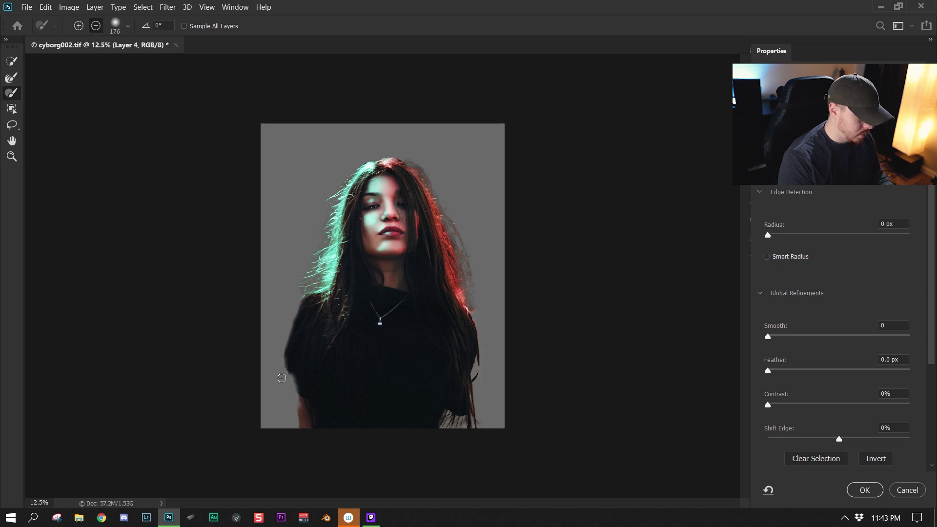
{"action": "key", "text": "alt"}
{"action": "left_click_drag", "start_coordinate": [303, 404], "coordinate": [296, 419]}
{"action": "key", "text": "alt"}
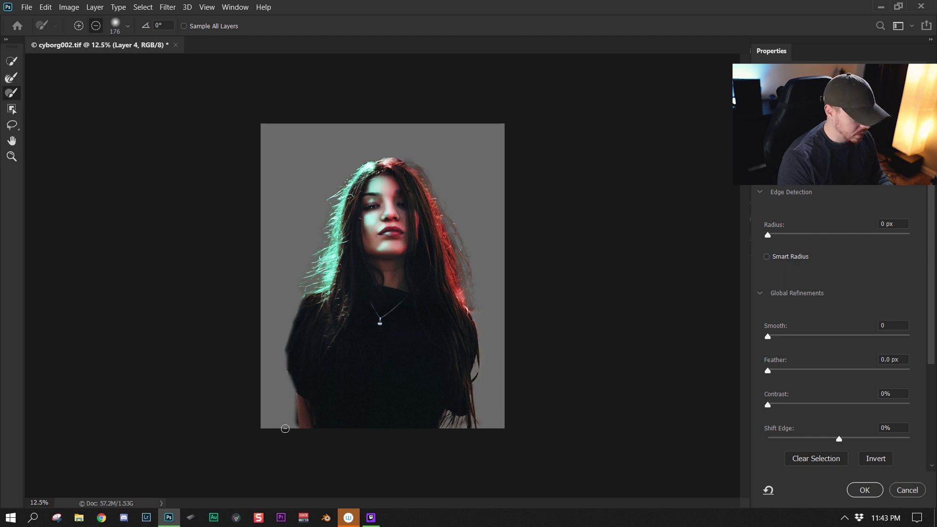
{"action": "key", "text": "alt"}
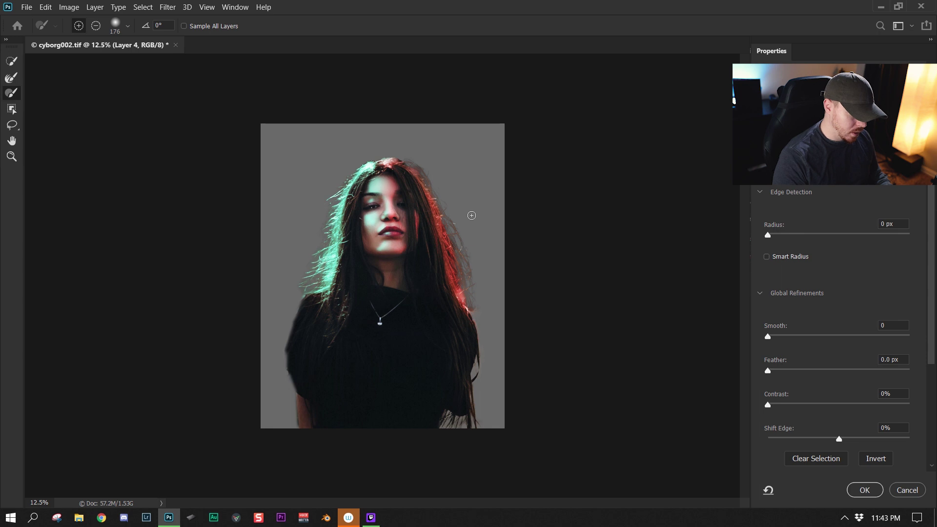
{"action": "left_click", "coordinate": [12, 78]}
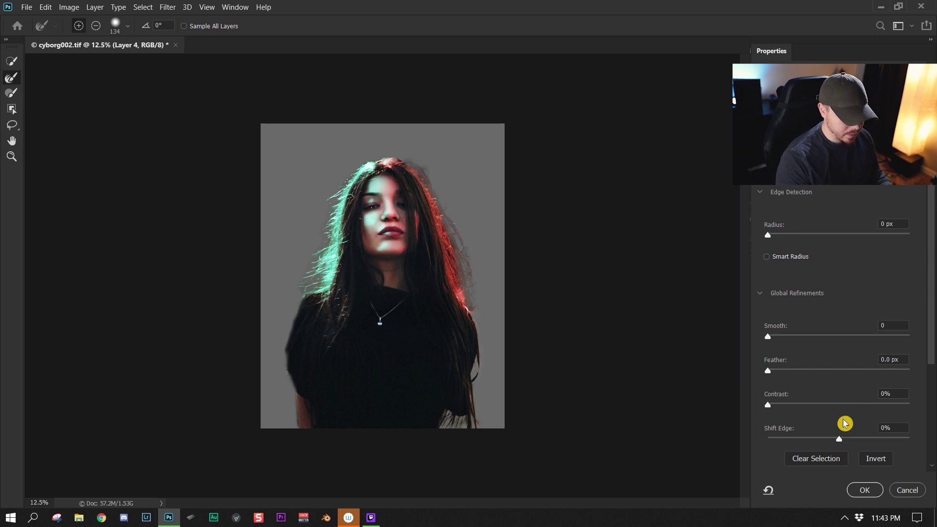
Try Decontaminate Colors at 57% with output to New Layer with Layer Mask, and leave Select and Mask without applying
{"action": "left_click_drag", "start_coordinate": [930, 324], "coordinate": [925, 449]}
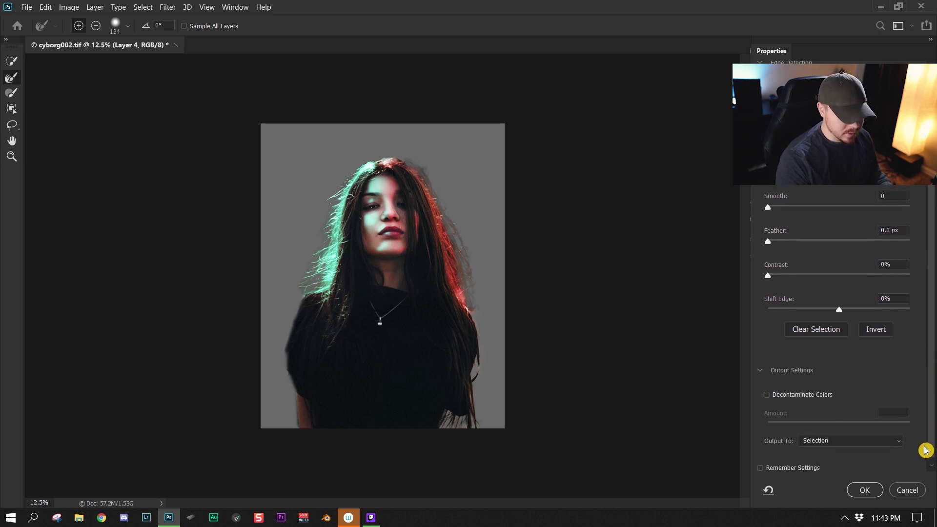
{"action": "left_click", "coordinate": [766, 395]}
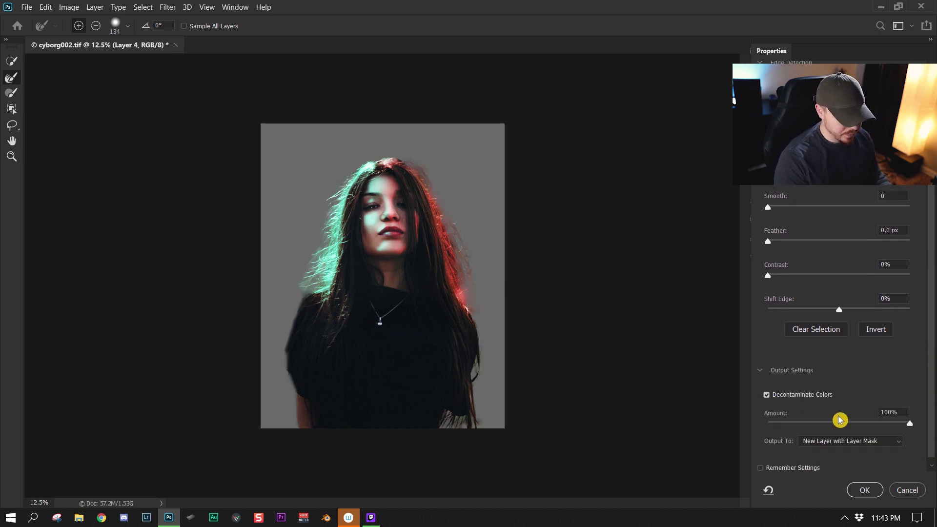
{"action": "left_click", "coordinate": [889, 414]}
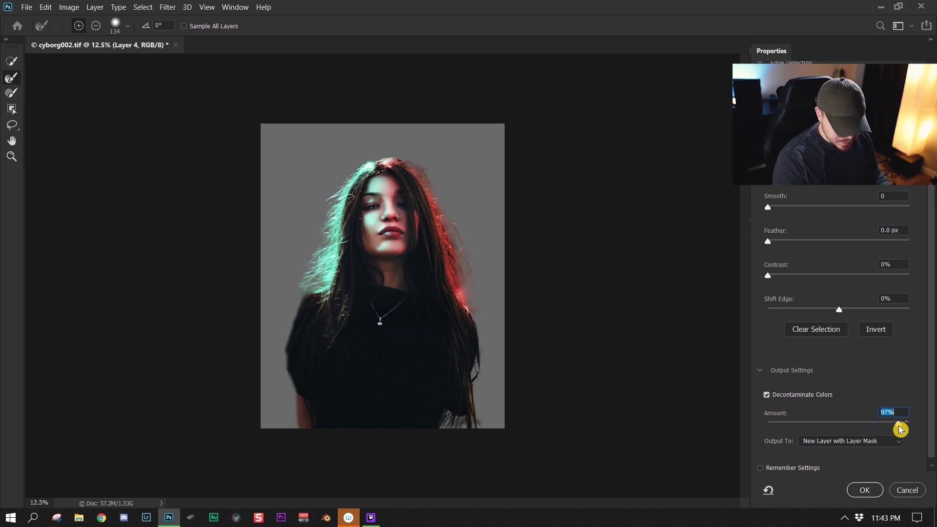
{"action": "left_click_drag", "start_coordinate": [905, 426], "coordinate": [838, 434]}
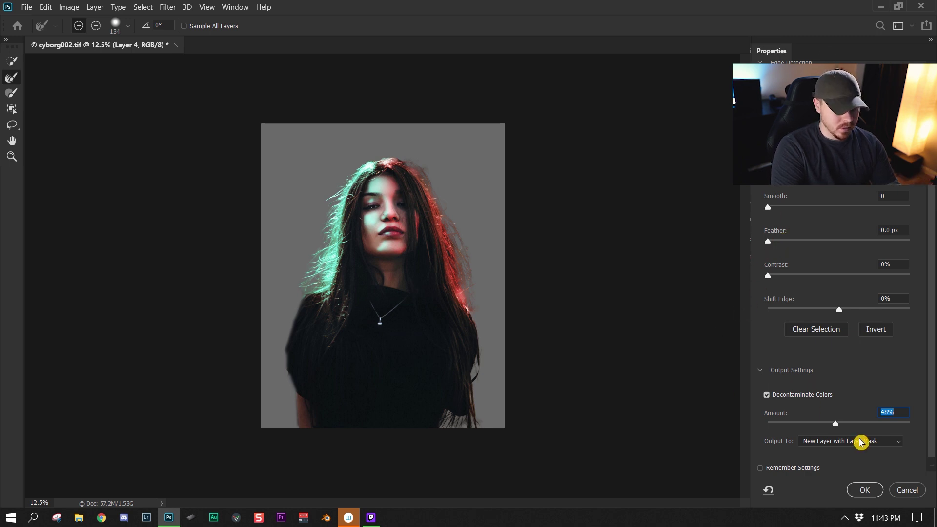
{"action": "mouse_move", "coordinate": [839, 427]}
{"action": "left_mouse_down"}
{"action": "mouse_move", "coordinate": [862, 429]}
{"action": "mouse_move", "coordinate": [851, 427]}
{"action": "left_mouse_up"}
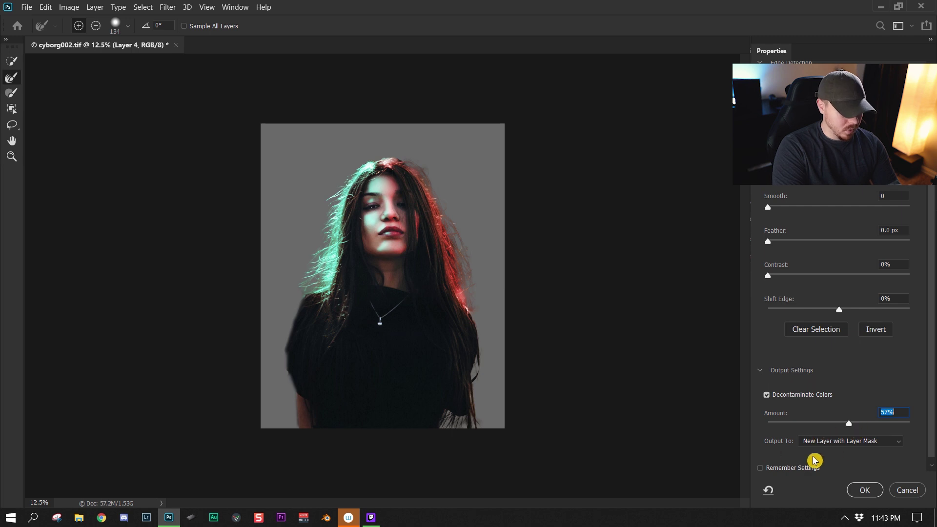
{"action": "left_click", "coordinate": [909, 489]}
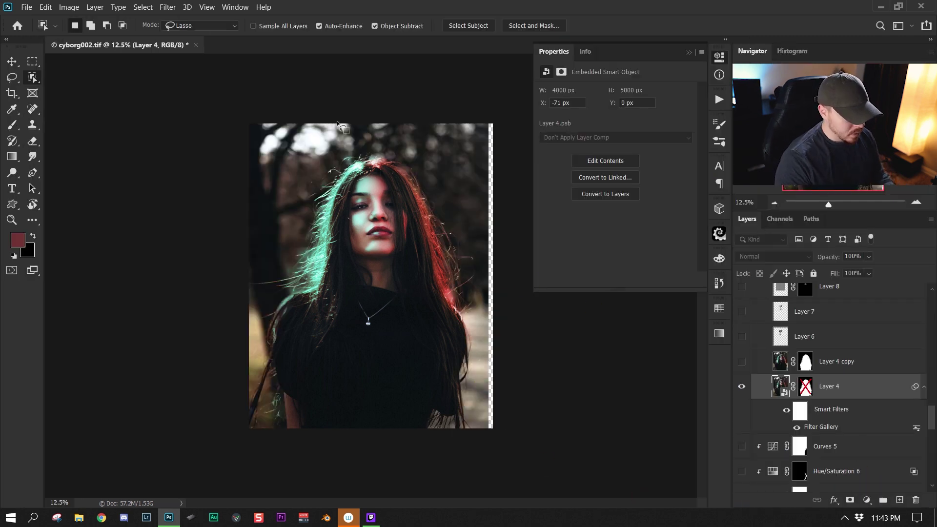
Re-enable the mask on Layer 4 with the selection cleared, and show the Background layer behind the woman
{"action": "left_click", "coordinate": [805, 386], "text": "shift"}
{"action": "key", "text": "ctrl+d"}
{"action": "left_click_drag", "start_coordinate": [933, 428], "coordinate": [909, 524]}
{"action": "left_click", "coordinate": [741, 480]}
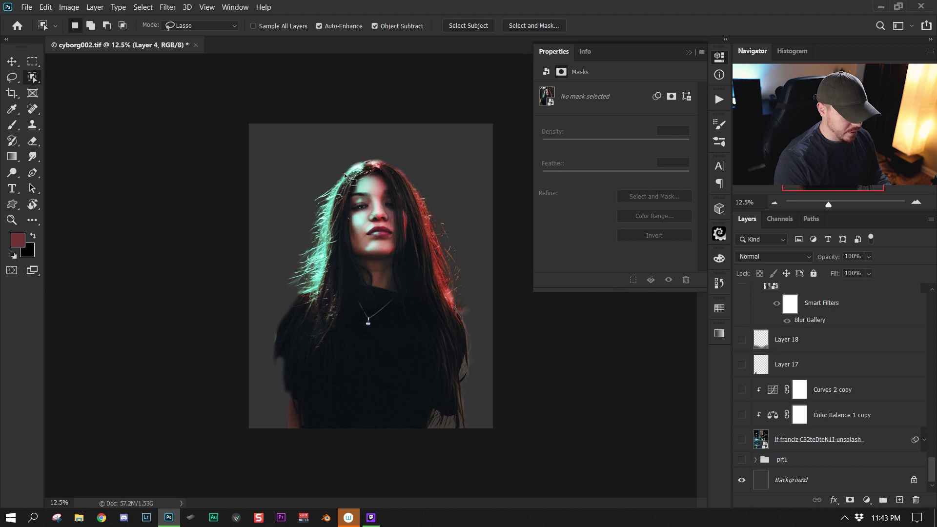
{"action": "left_click_drag", "start_coordinate": [931, 470], "coordinate": [930, 417]}
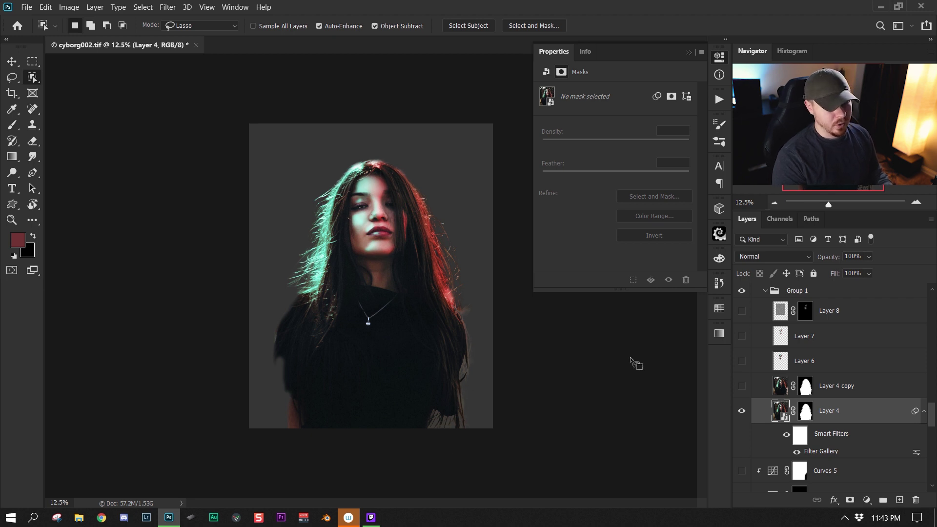
Examine how the cut-out woman blends with the blurred lf-franciz city background, both close up and as a whole
{"action": "left_click_drag", "start_coordinate": [933, 423], "coordinate": [933, 445]}
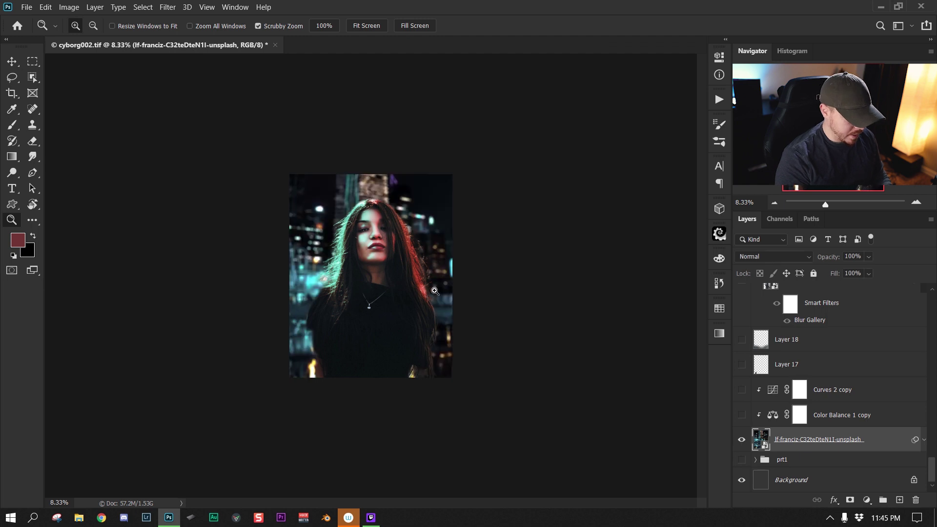
{"action": "left_click", "coordinate": [506, 356]}
{"action": "left_click", "coordinate": [543, 376]}
{"action": "left_click", "coordinate": [518, 368], "text": "alt"}
{"action": "left_click", "coordinate": [544, 382], "text": "alt"}
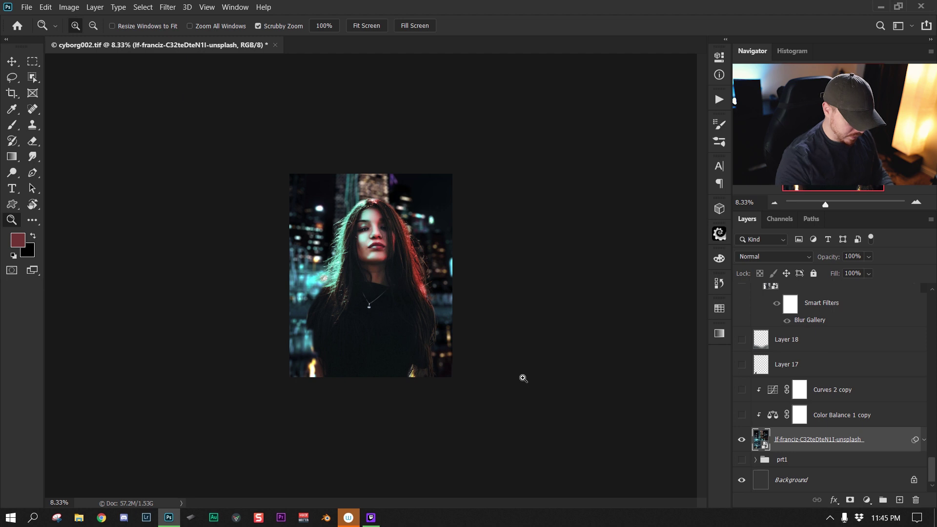
{"action": "key", "text": "ctrl+plus"}
{"action": "scroll", "coordinate": [386, 132], "scroll_direction": "up", "scroll_amount": 1}
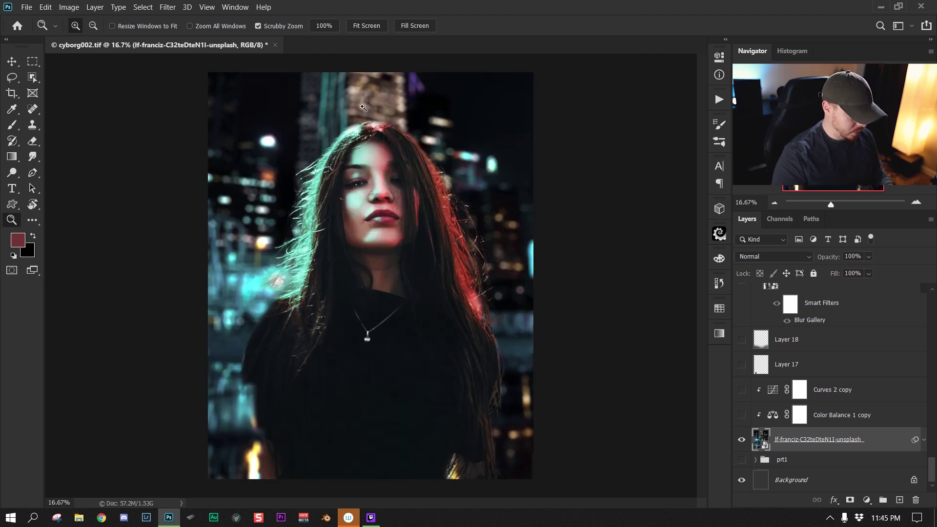
{"action": "scroll", "coordinate": [474, 247], "scroll_direction": "down", "scroll_amount": 4}
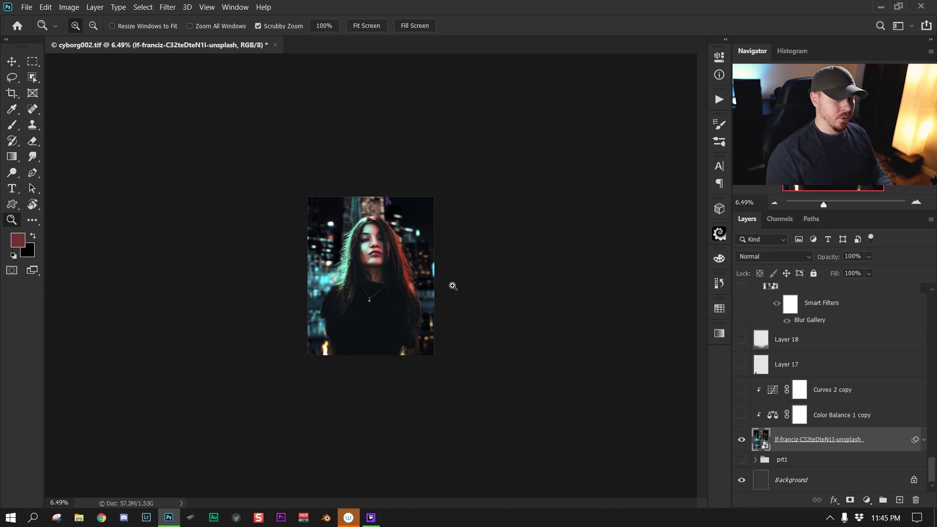
{"action": "key", "text": "ctrl+plus"}
{"action": "key", "text": "ctrl+plus"}
{"action": "key", "text": "ctrl+plus"}
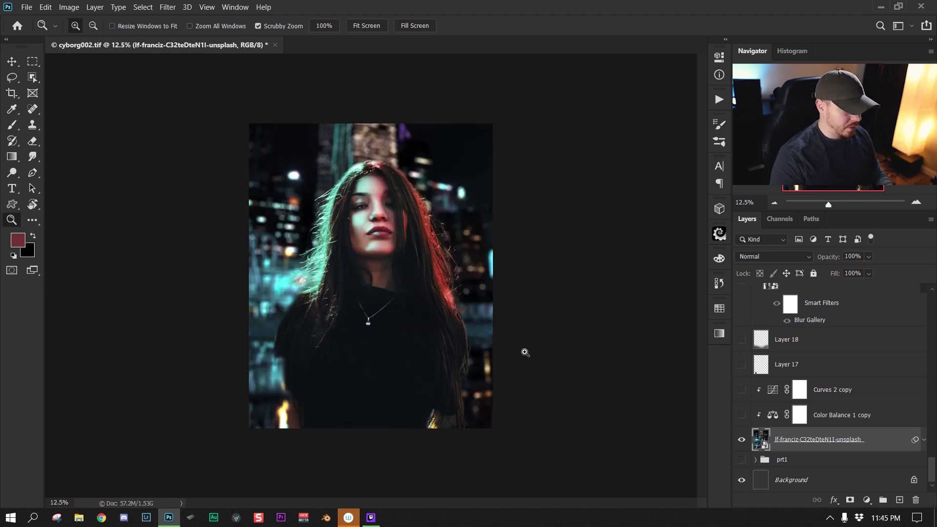
{"action": "key", "text": "ctrl+minus"}
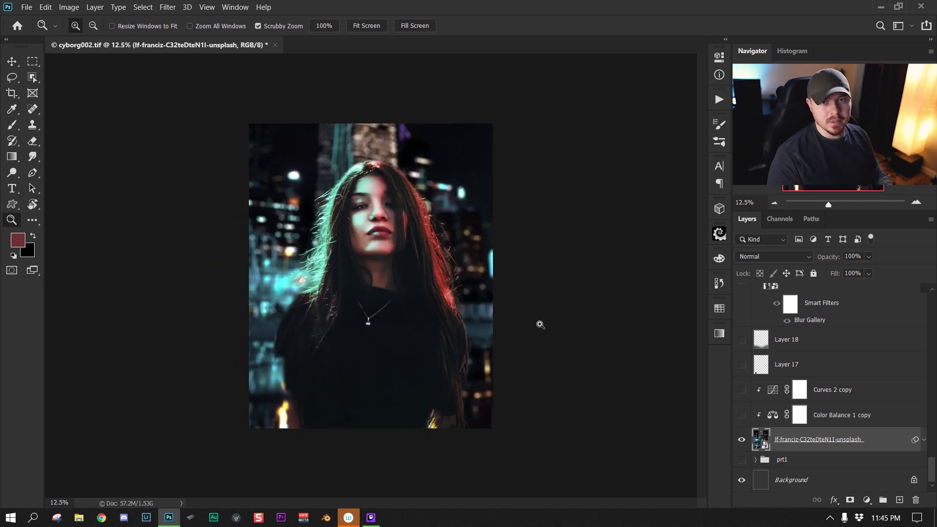
Open the city layer's Camera Raw Filter and compare its current basic adjustments with the default settings
{"action": "key", "text": "ctrl+z"}
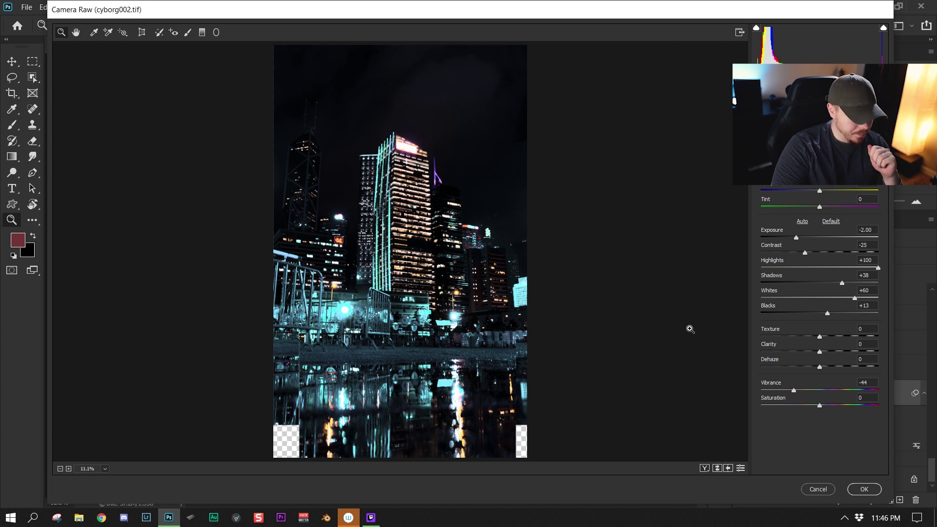
{"action": "left_click_drag", "start_coordinate": [559, 312], "coordinate": [619, 362]}
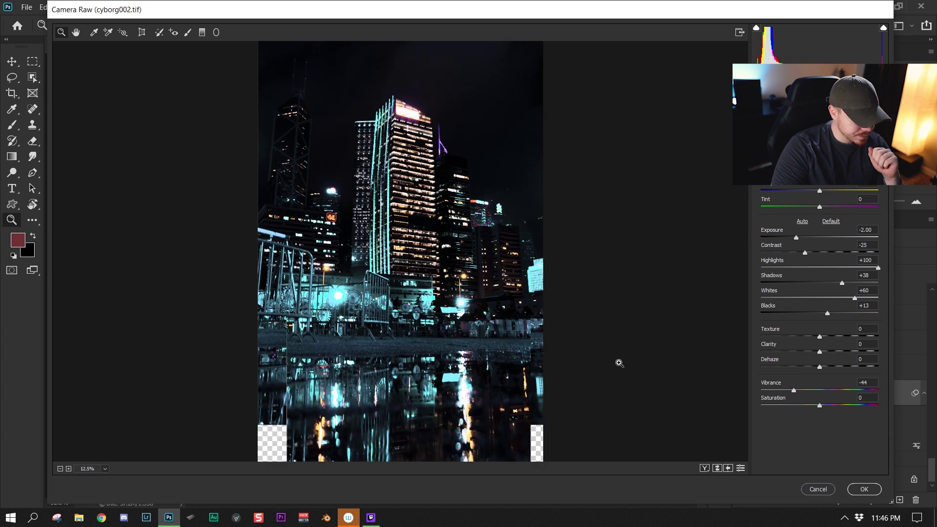
{"action": "left_click", "coordinate": [741, 468]}
{"action": "left_click", "coordinate": [741, 468]}
{"action": "left_click", "coordinate": [741, 468]}
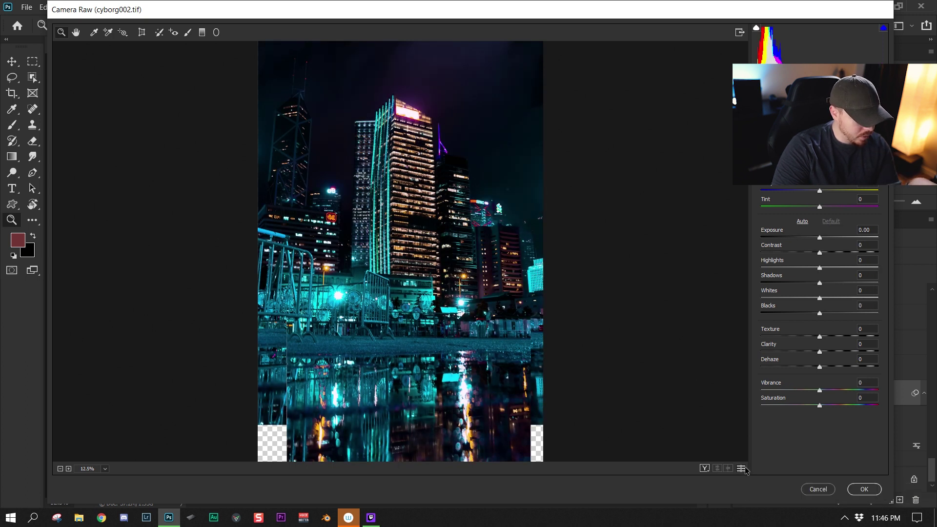
{"action": "left_click", "coordinate": [741, 468]}
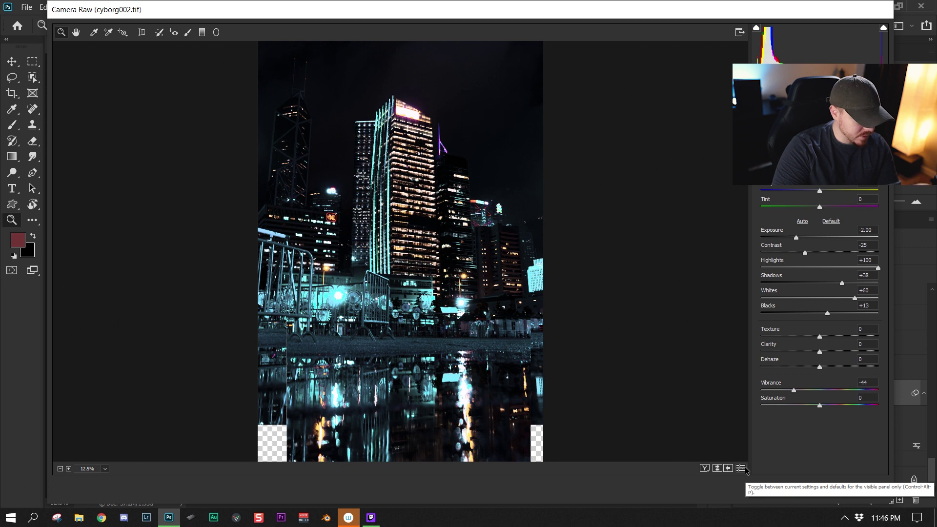
{"action": "left_click", "coordinate": [741, 468]}
{"action": "left_click", "coordinate": [742, 467]}
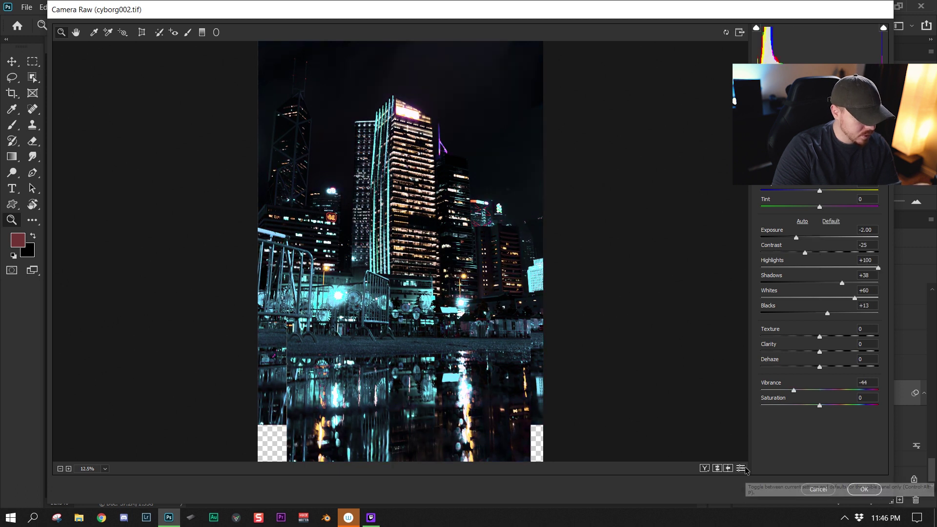
Set Blacks to +10 in the city layer's Camera Raw Filter and apply the adjustments
{"action": "left_click", "coordinate": [489, 168], "text": "alt"}
{"action": "left_click", "coordinate": [501, 261]}
{"action": "left_click", "coordinate": [501, 261], "text": "alt"}
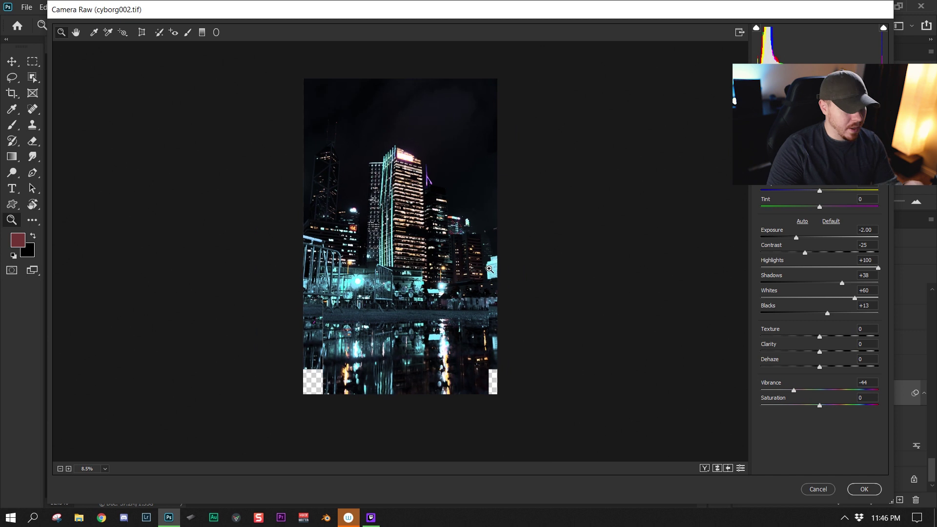
{"action": "left_click", "coordinate": [497, 263]}
{"action": "left_click", "coordinate": [481, 271], "text": "alt"}
{"action": "left_click", "coordinate": [481, 271]}
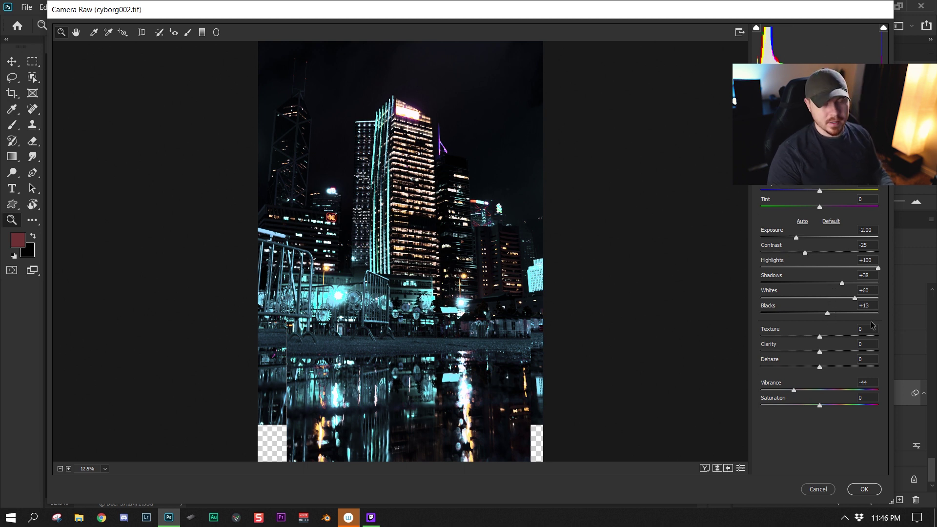
{"action": "left_click", "coordinate": [827, 314]}
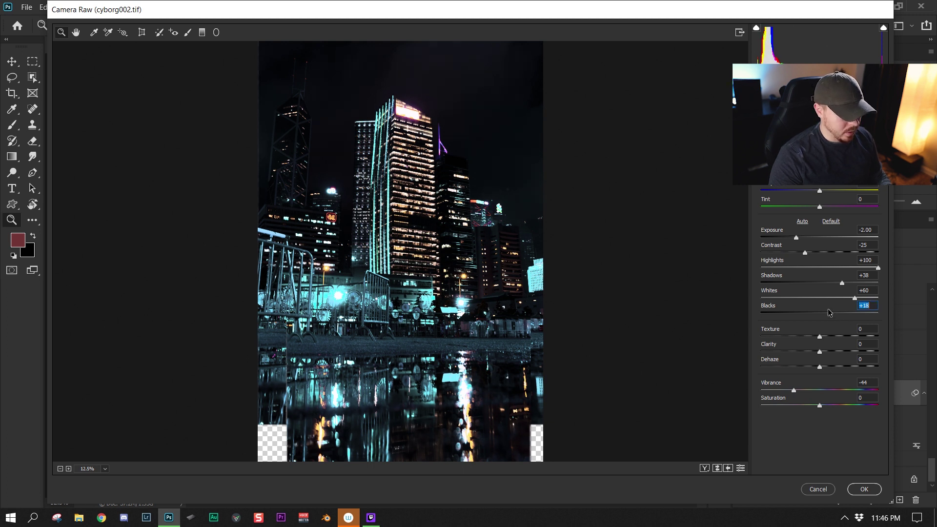
{"action": "mouse_move", "coordinate": [522, 335]}
{"action": "left_mouse_down"}
{"action": "mouse_move", "coordinate": [511, 342]}
{"action": "mouse_move", "coordinate": [514, 326]}
{"action": "left_mouse_up"}
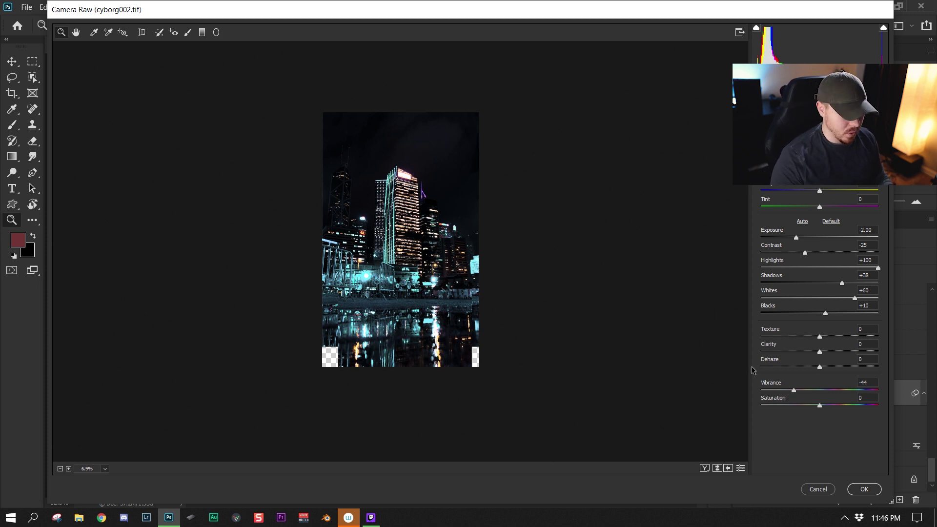
{"action": "left_click", "coordinate": [446, 326]}
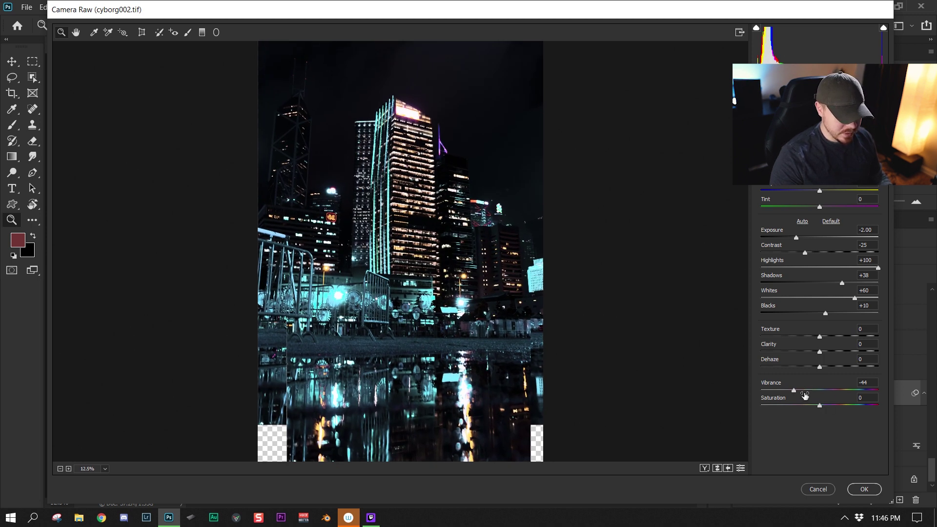
{"action": "left_click", "coordinate": [865, 489]}
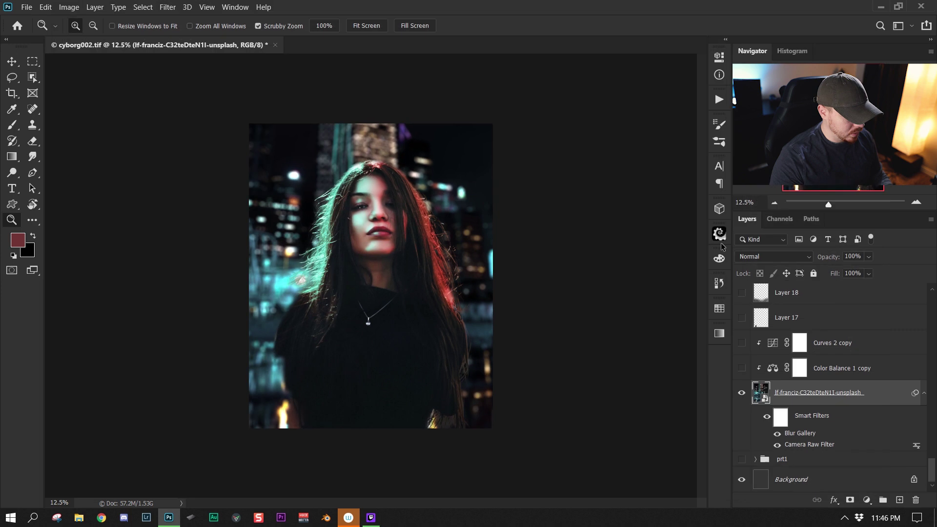
Review the city layer's Field Blur and bokeh settings, and compare the composite with all its smart filters on and off
{"action": "left_click", "coordinate": [166, 8]}
{"action": "mouse_move", "coordinate": [292, 152]}
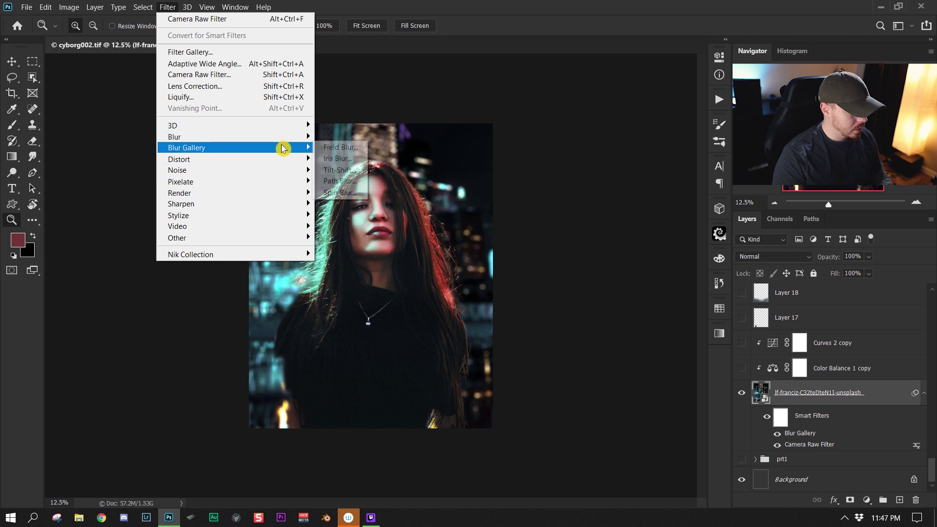
{"action": "left_click", "coordinate": [803, 434]}
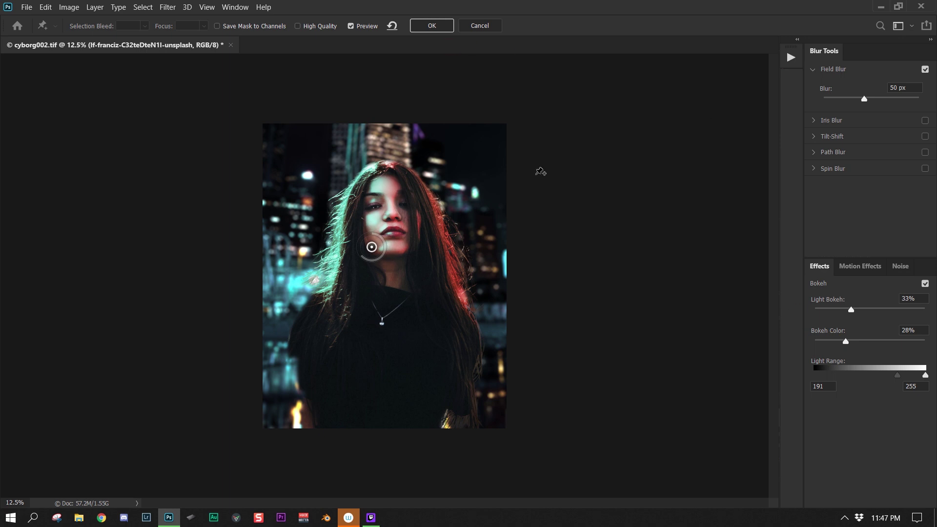
{"action": "left_click", "coordinate": [417, 28]}
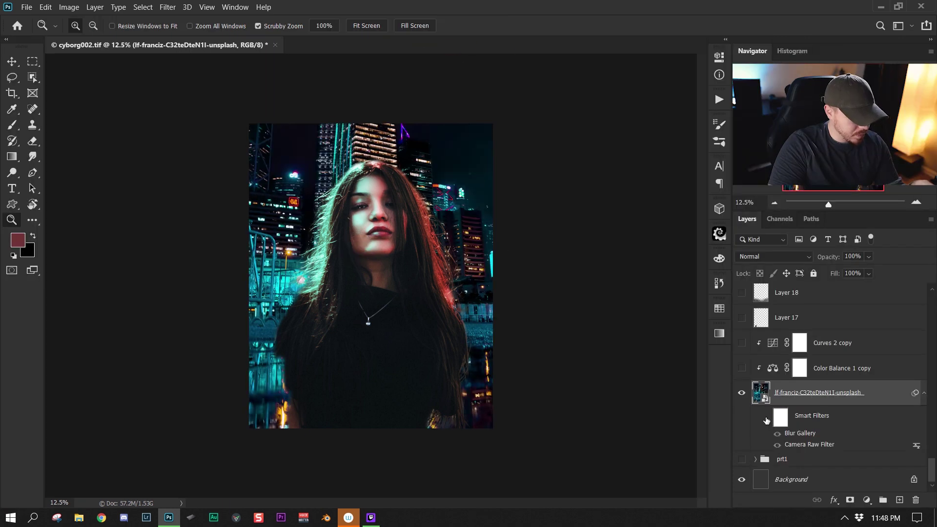
{"action": "left_click", "coordinate": [765, 419]}
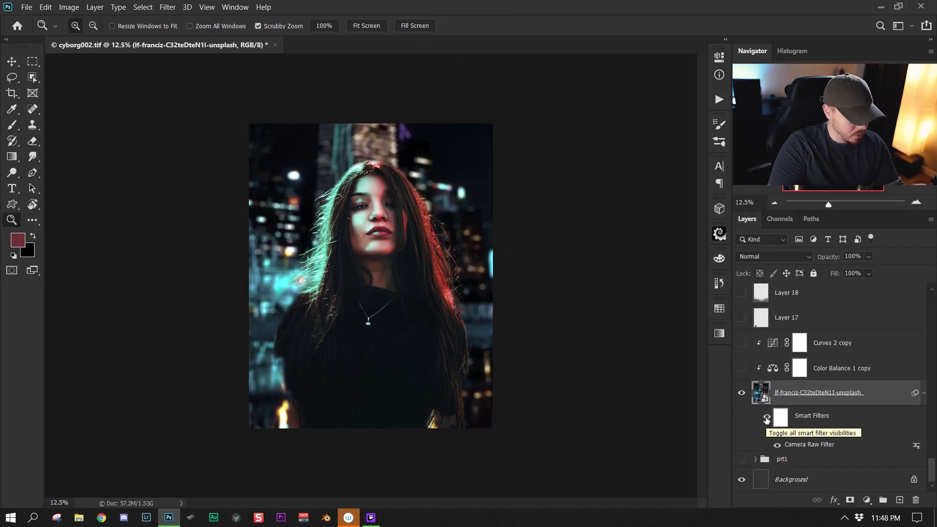
{"action": "left_click", "coordinate": [766, 418]}
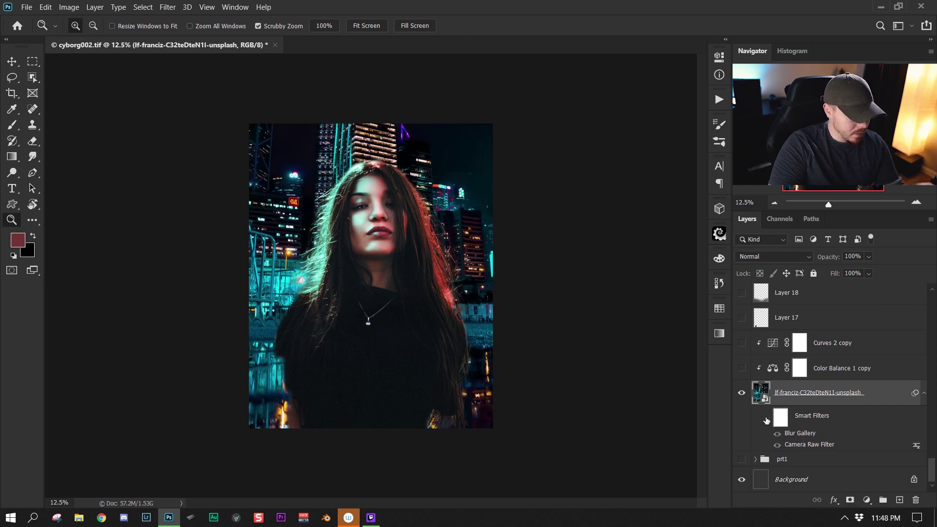
Turn the city layer's smart filters back on, and show the clipped Color Balance 1 copy adjustment with its midtones settings open
{"action": "left_click", "coordinate": [766, 418]}
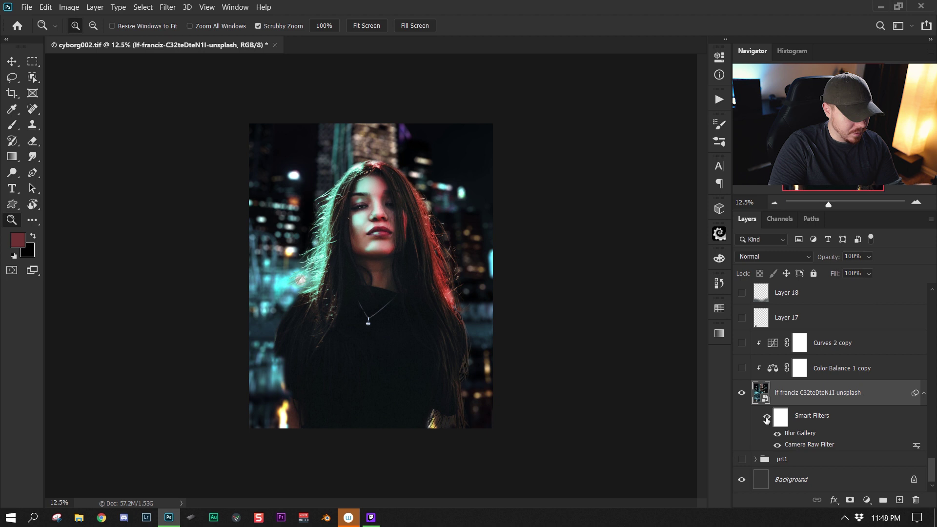
{"action": "scroll", "coordinate": [829, 421], "scroll_direction": "up", "scroll_amount": 1}
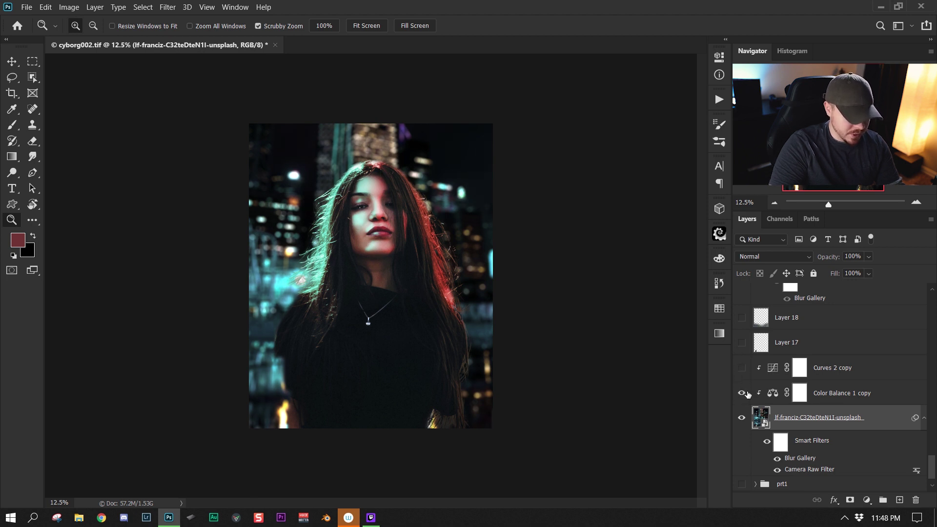
{"action": "double_click", "coordinate": [776, 396]}
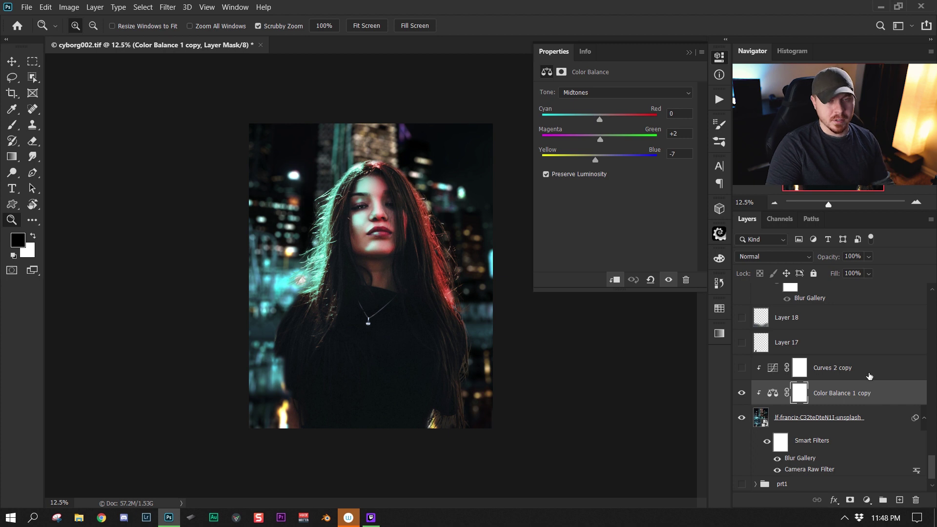
{"action": "left_click", "coordinate": [770, 393]}
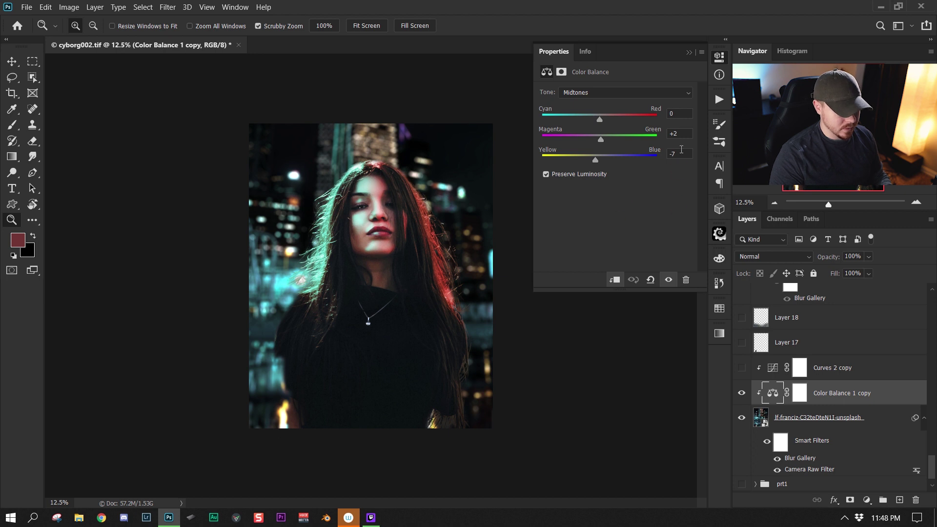
Compare the composite with and without the Curves 2 copy adjustment, and examine the background's color grading at different zoom levels
{"action": "left_click", "coordinate": [741, 368]}
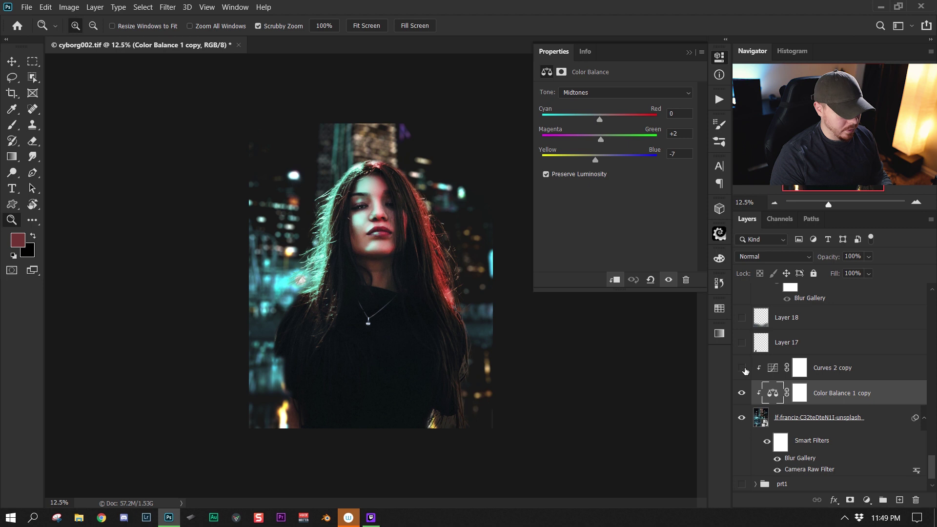
{"action": "left_click", "coordinate": [365, 178], "text": "alt"}
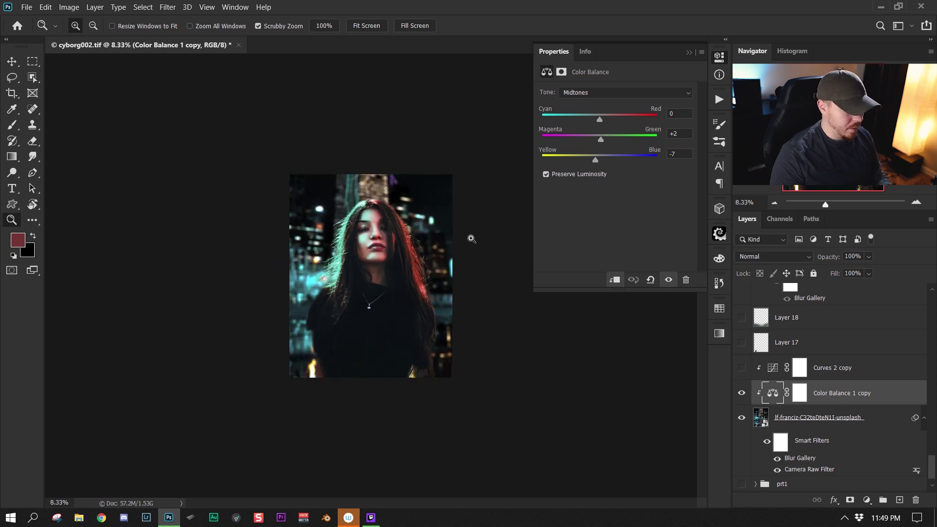
{"action": "left_click", "coordinate": [469, 237]}
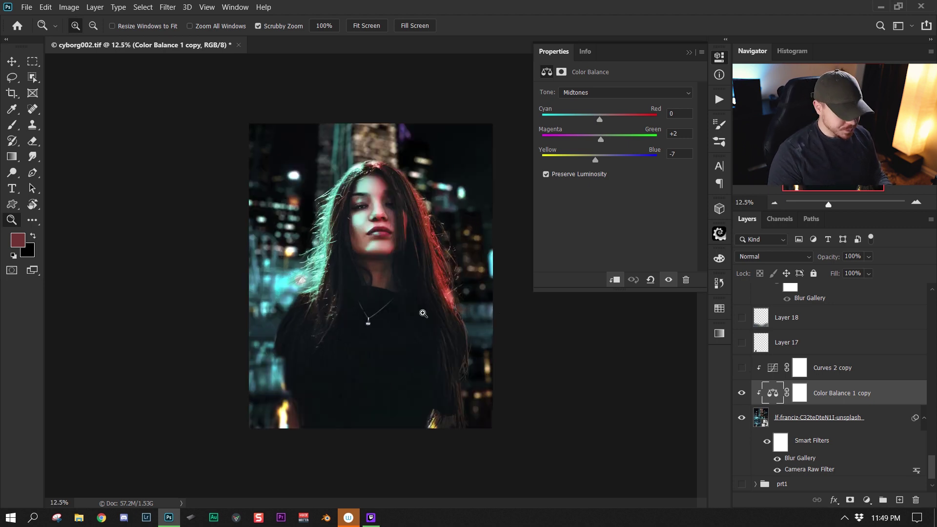
{"action": "left_click_drag", "start_coordinate": [470, 345], "coordinate": [444, 373]}
{"action": "left_click", "coordinate": [444, 373]}
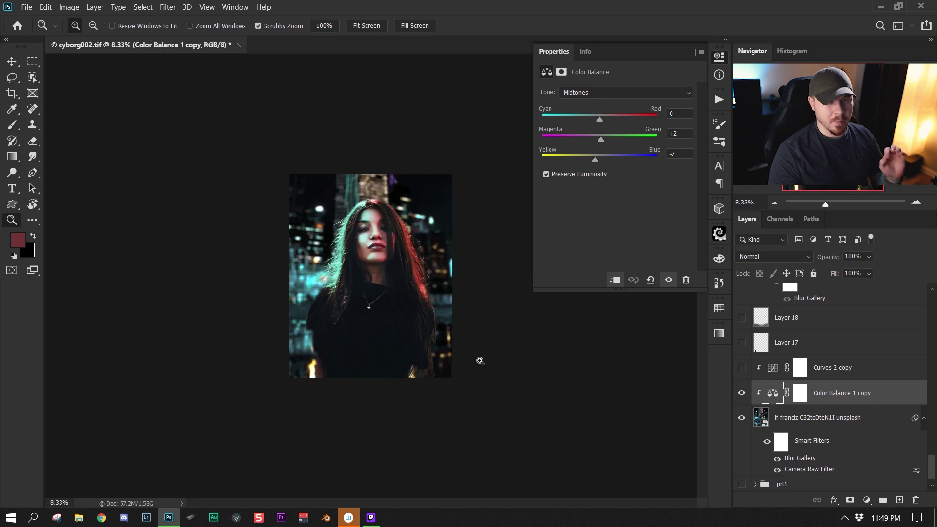
{"action": "left_click", "coordinate": [533, 371]}
{"action": "mouse_move", "coordinate": [534, 371]}
{"action": "left_mouse_down"}
{"action": "mouse_move", "coordinate": [420, 372]}
{"action": "mouse_move", "coordinate": [520, 362]}
{"action": "left_mouse_up"}
{"action": "left_click", "coordinate": [460, 347]}
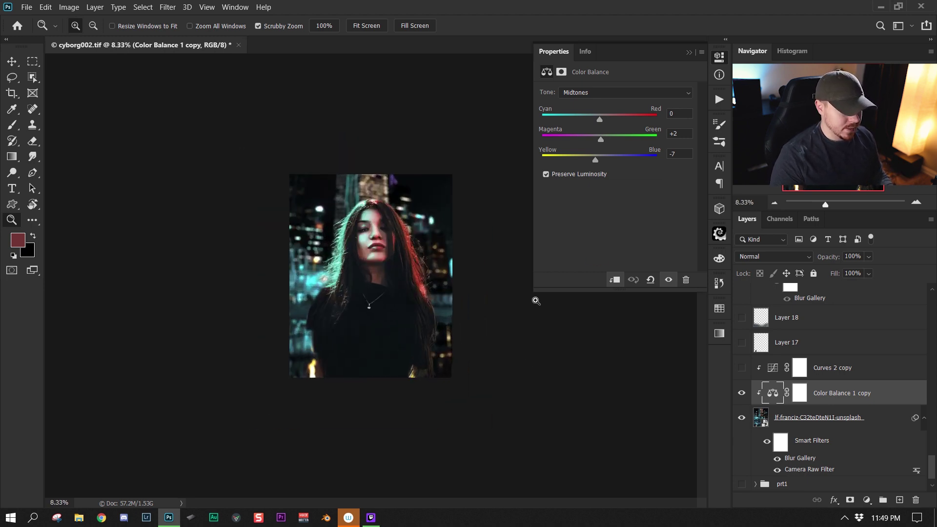
{"action": "left_click", "coordinate": [689, 52]}
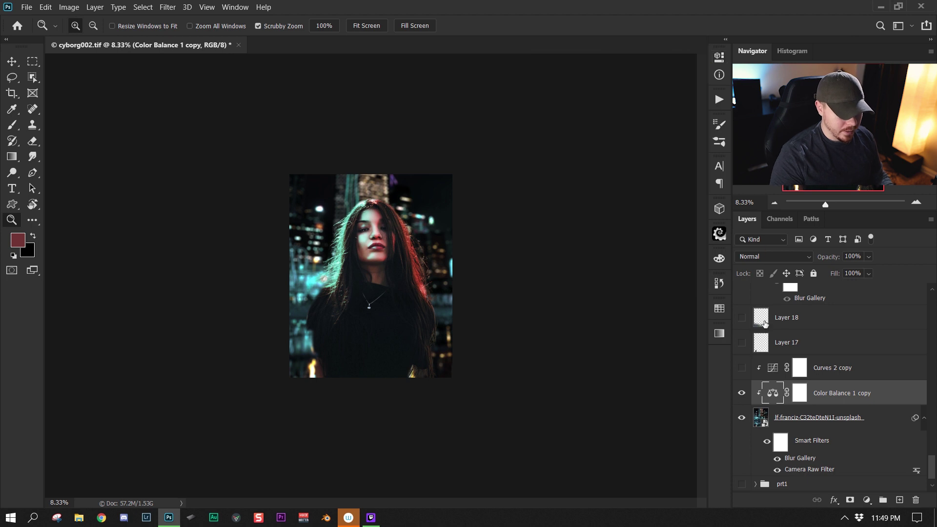
Show the Curves 2 copy adjustment and examine the shadow end of its RGB curve
{"action": "left_click", "coordinate": [741, 368]}
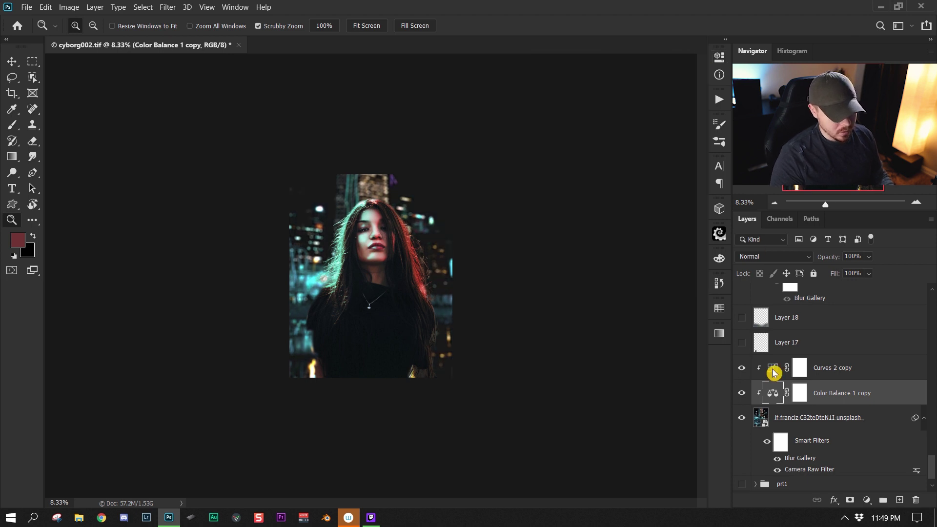
{"action": "left_click", "coordinate": [773, 369]}
{"action": "double_click", "coordinate": [771, 369]}
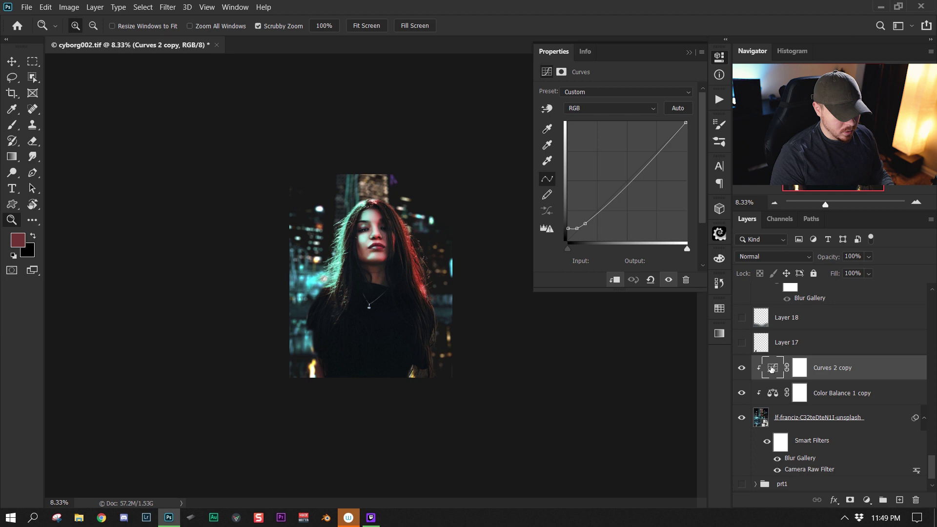
{"action": "left_click", "coordinate": [568, 245]}
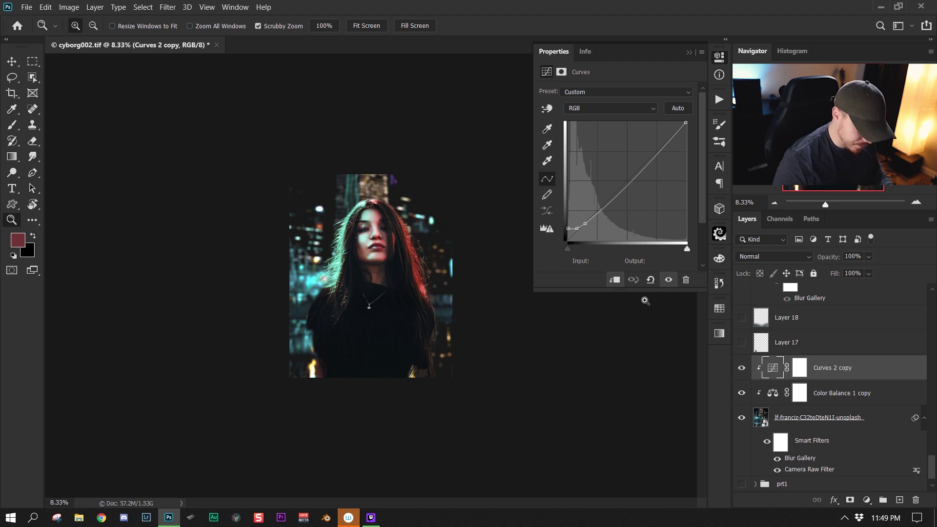
Try a new clipped Curves adjustment above Color Balance 1 copy with a raised black point and anchored shadows, and delete it
{"action": "left_click", "coordinate": [878, 393]}
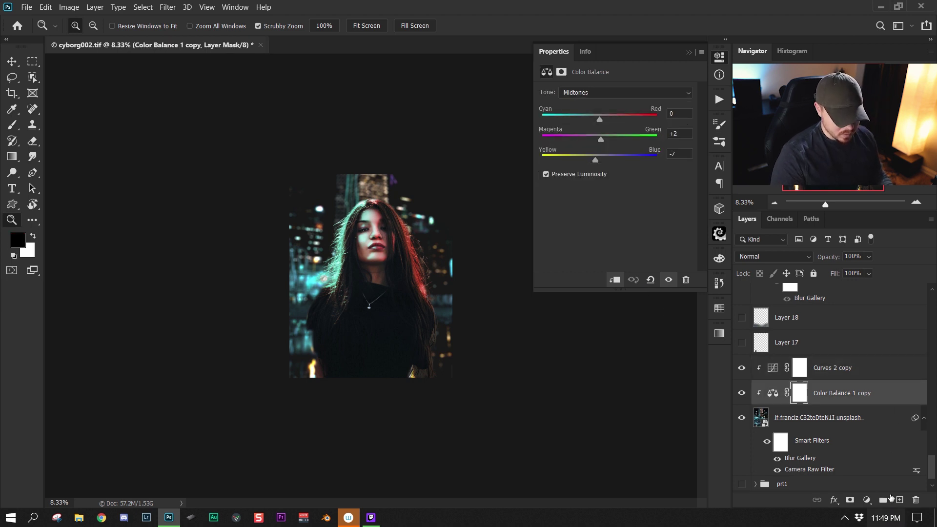
{"action": "left_click", "coordinate": [867, 499]}
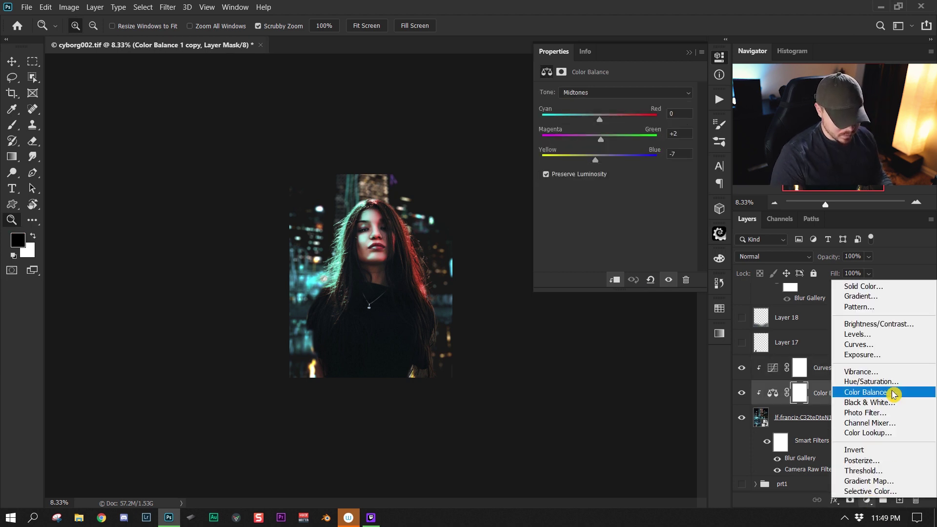
{"action": "left_click", "coordinate": [888, 345]}
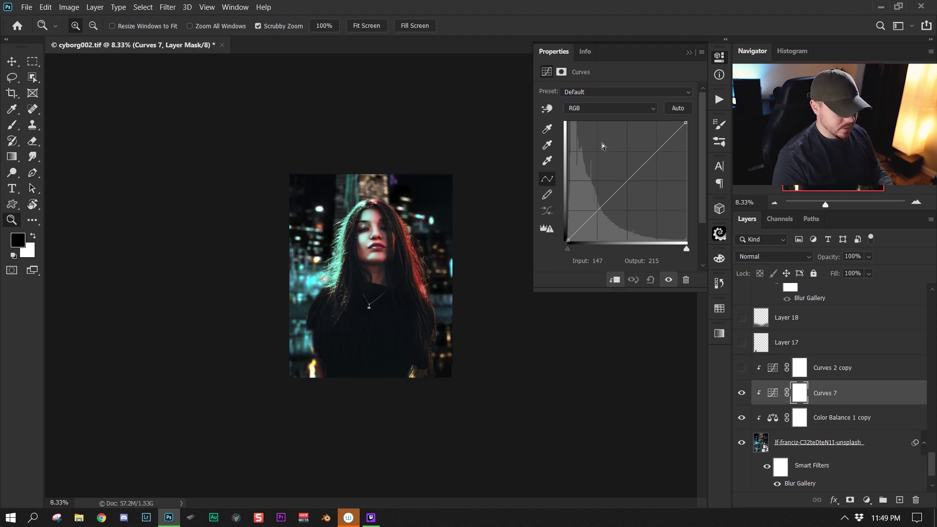
{"action": "mouse_move", "coordinate": [566, 241]}
{"action": "left_mouse_down"}
{"action": "mouse_move", "coordinate": [562, 229]}
{"action": "mouse_move", "coordinate": [564, 250]}
{"action": "left_mouse_up"}
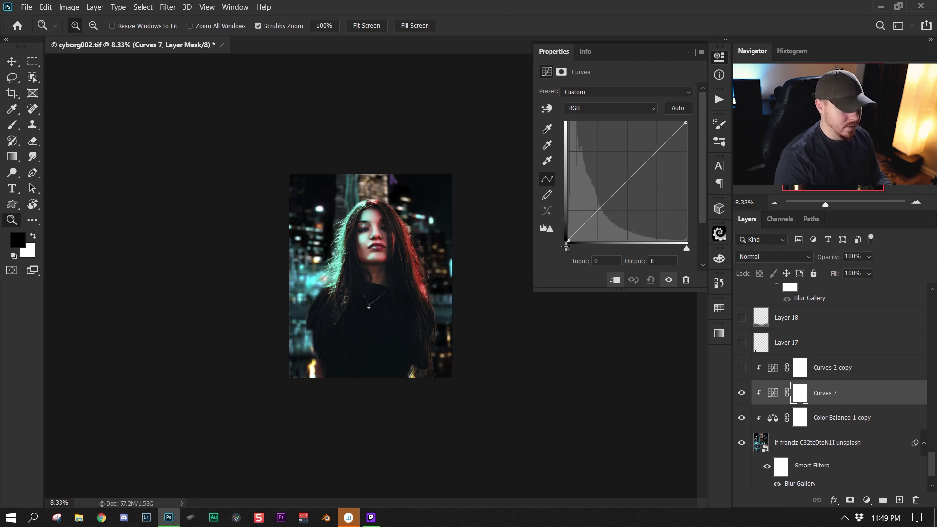
{"action": "mouse_move", "coordinate": [566, 243]}
{"action": "left_mouse_down"}
{"action": "mouse_move", "coordinate": [566, 228]}
{"action": "mouse_move", "coordinate": [582, 228]}
{"action": "mouse_move", "coordinate": [557, 230]}
{"action": "mouse_move", "coordinate": [574, 232]}
{"action": "left_mouse_up"}
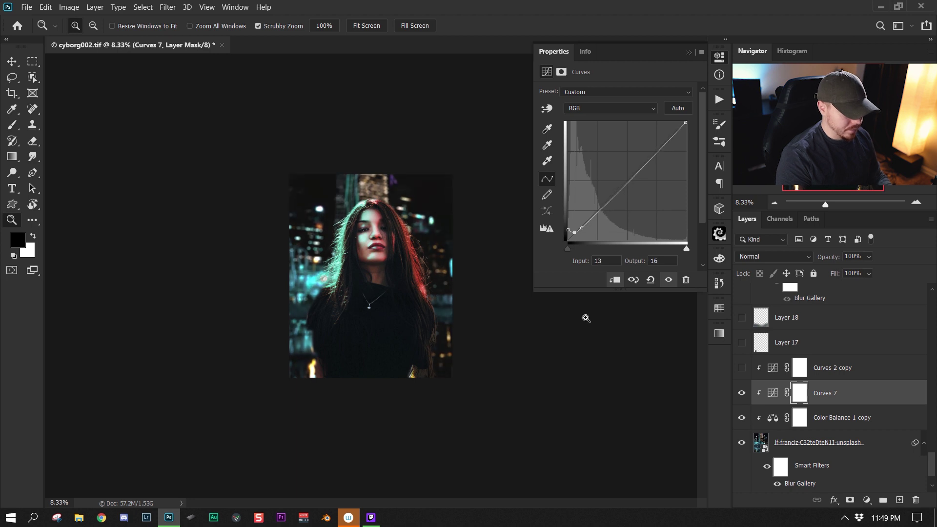
{"action": "left_click_drag", "start_coordinate": [849, 394], "coordinate": [915, 500]}
Make the Curves 2 copy adjustment visible again and select it to review its effect on the city background
{"action": "left_click", "coordinate": [742, 368]}
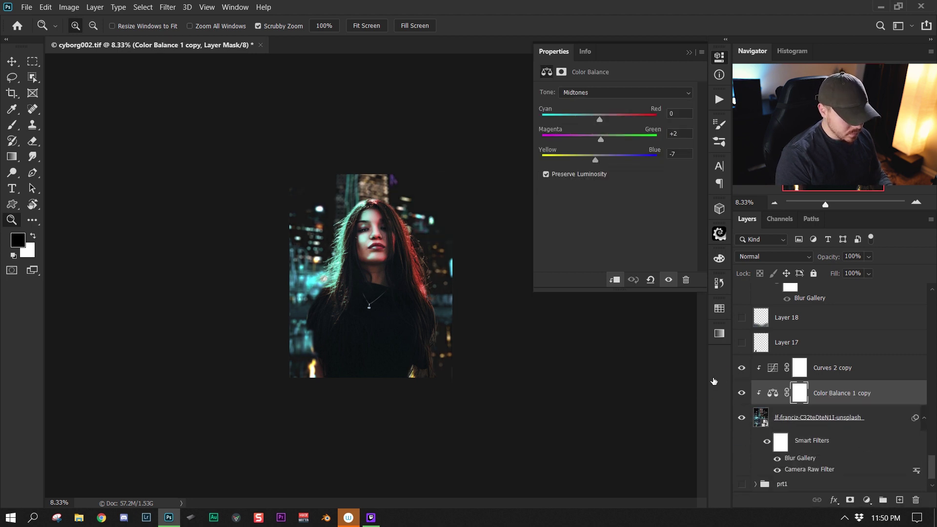
{"action": "left_click", "coordinate": [770, 372]}
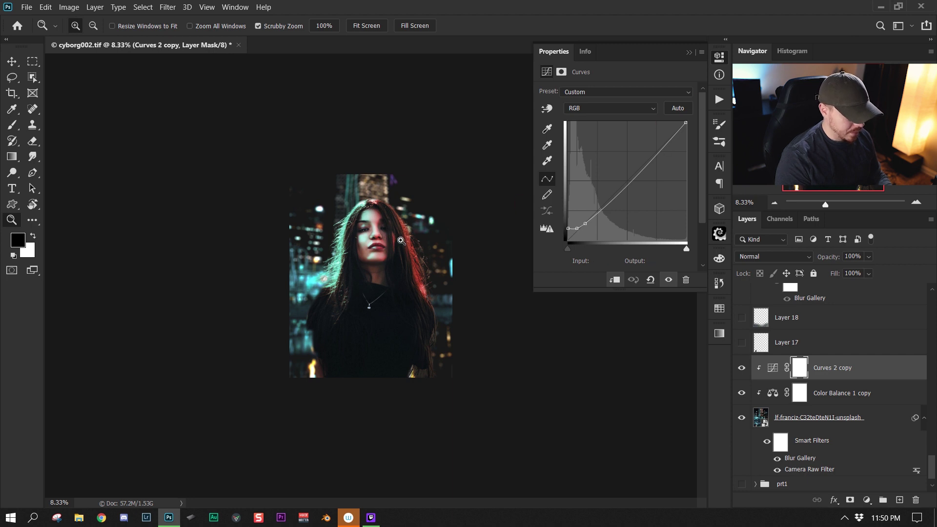
{"action": "left_click", "coordinate": [423, 240]}
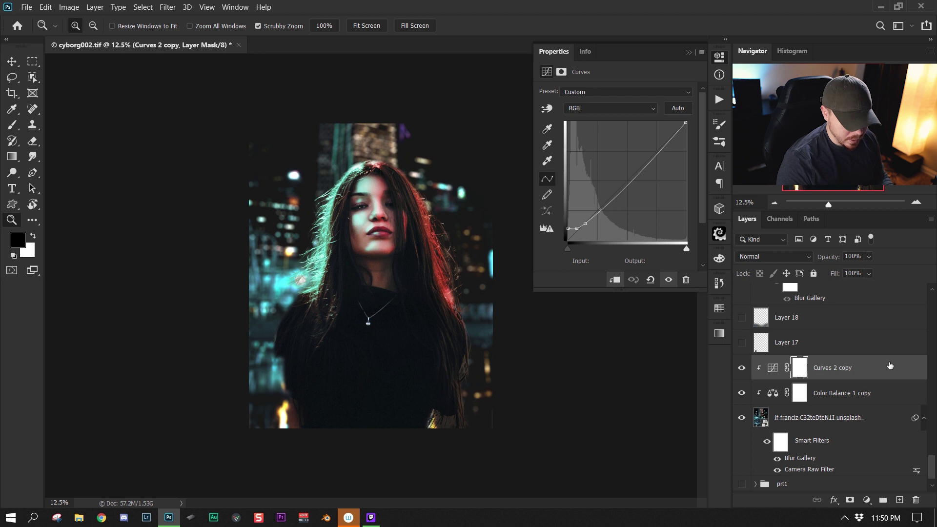
Select Layer 17, compare the composite with it on and off, and leave it visible
{"action": "left_click", "coordinate": [889, 347]}
{"action": "scroll", "coordinate": [933, 470], "scroll_direction": "up", "scroll_amount": 1}
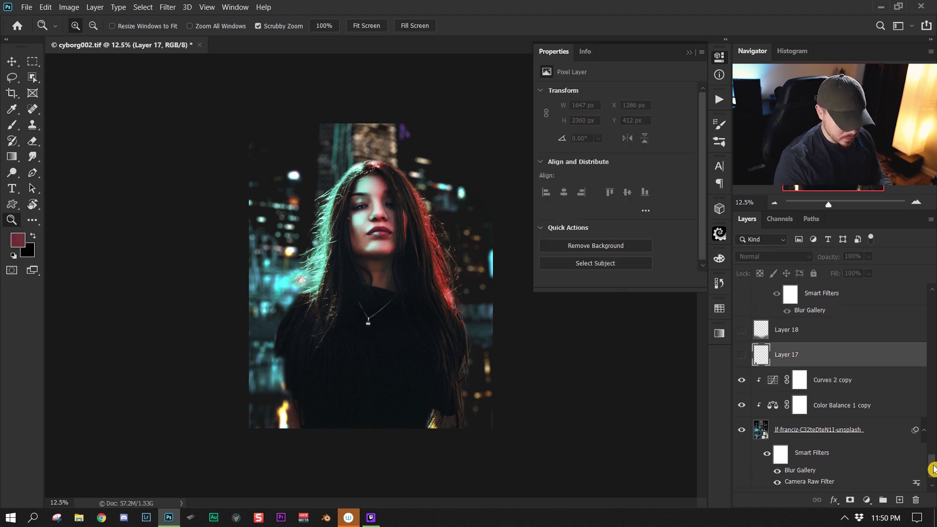
{"action": "scroll", "coordinate": [932, 469], "scroll_direction": "up", "scroll_amount": 2}
{"action": "left_click", "coordinate": [742, 385]}
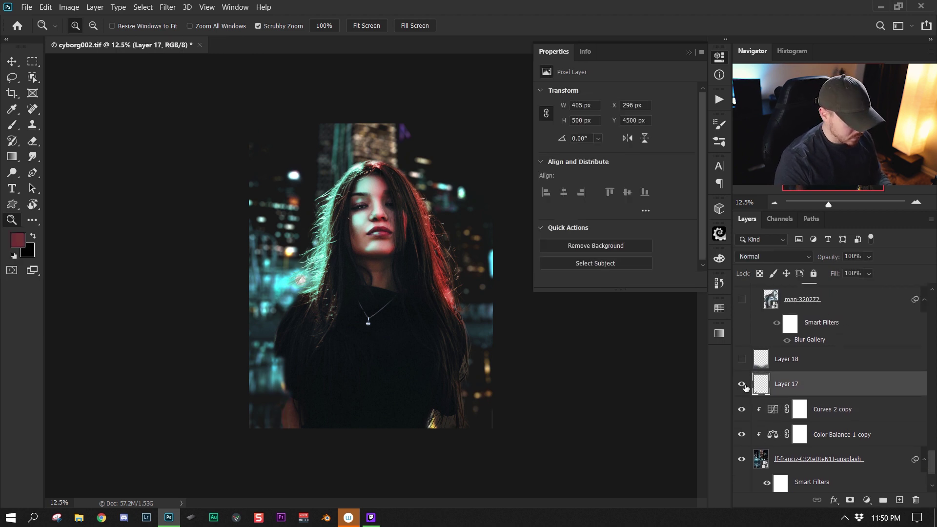
{"action": "left_click", "coordinate": [742, 385]}
{"action": "left_click", "coordinate": [741, 385]}
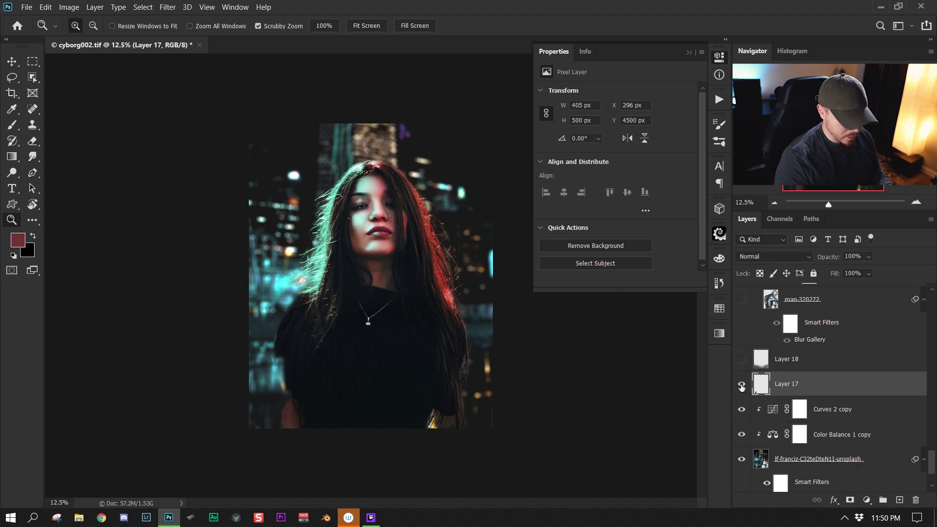
{"action": "left_click", "coordinate": [741, 385]}
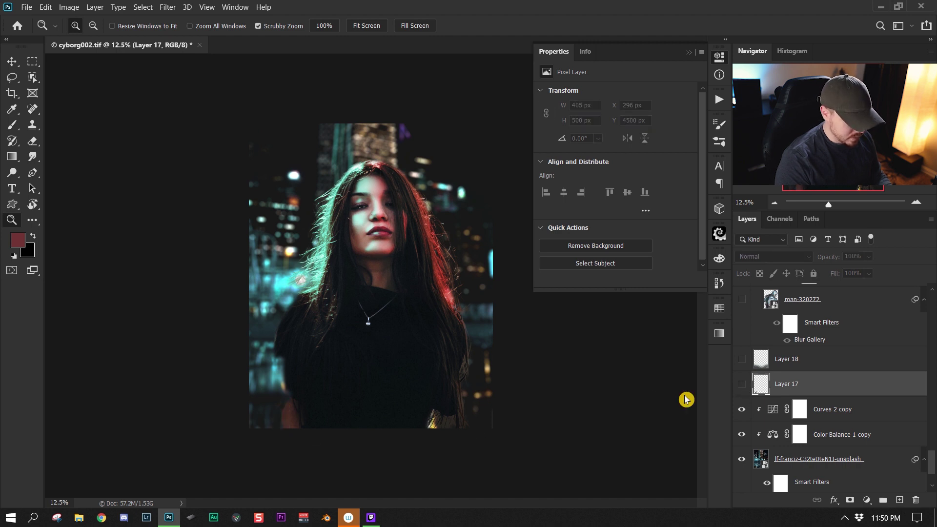
{"action": "left_click", "coordinate": [741, 385]}
Choose the Spot Healing Brush, enlarge it to 125, and pass it over the retouched area beside the woman's lower arm on Layer 17
{"action": "key", "text": "j"}
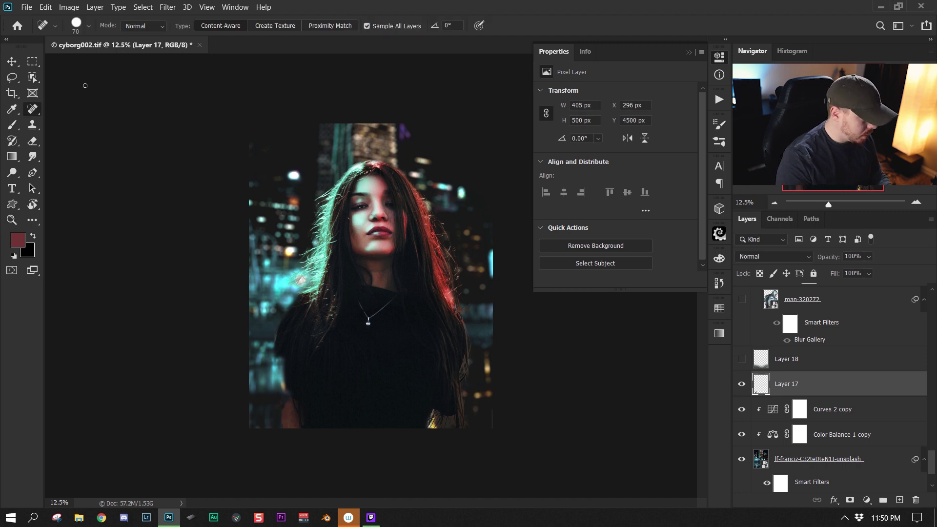
{"action": "right_click", "coordinate": [38, 107]}
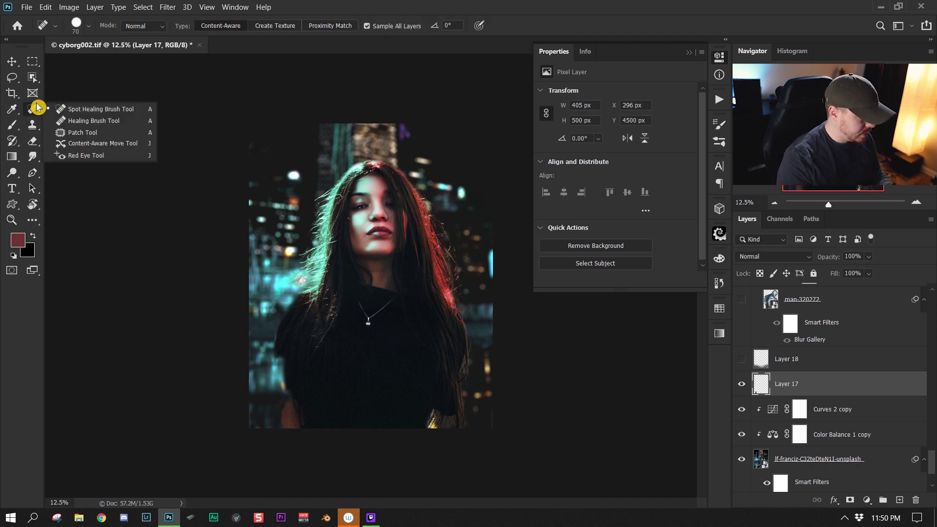
{"action": "left_click", "coordinate": [103, 107]}
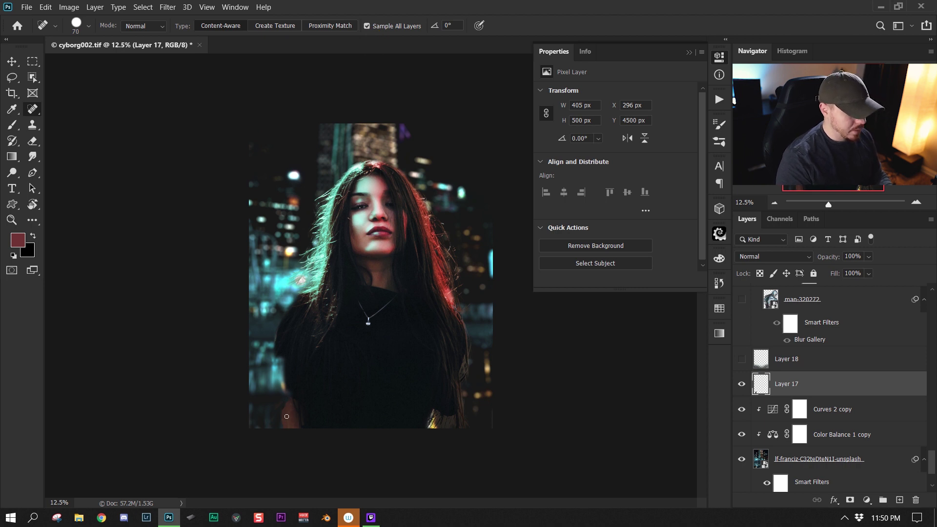
{"action": "left_click_drag", "start_coordinate": [286, 401], "coordinate": [283, 430]}
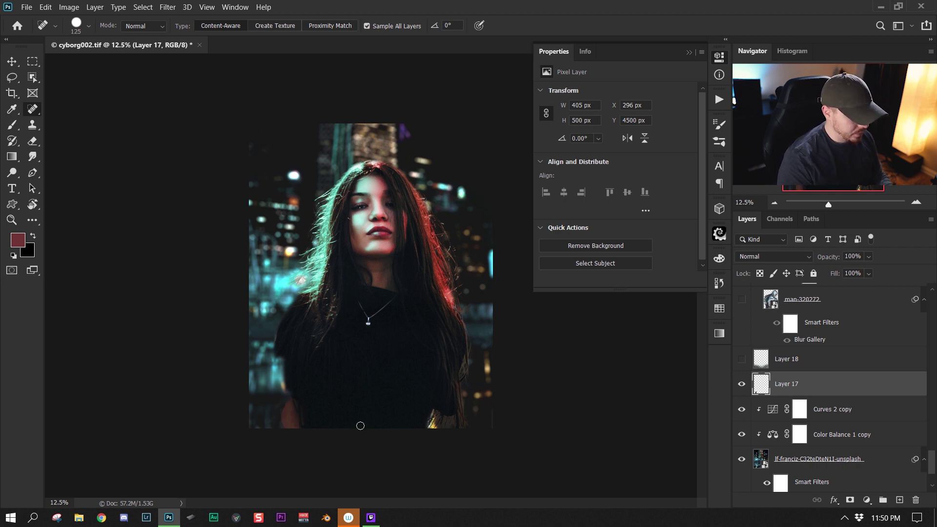
Show and select Layer 18, sample a dark teal from the image, and run a soft 1100 px brush over the bottom background lights
{"action": "left_click", "coordinate": [758, 364]}
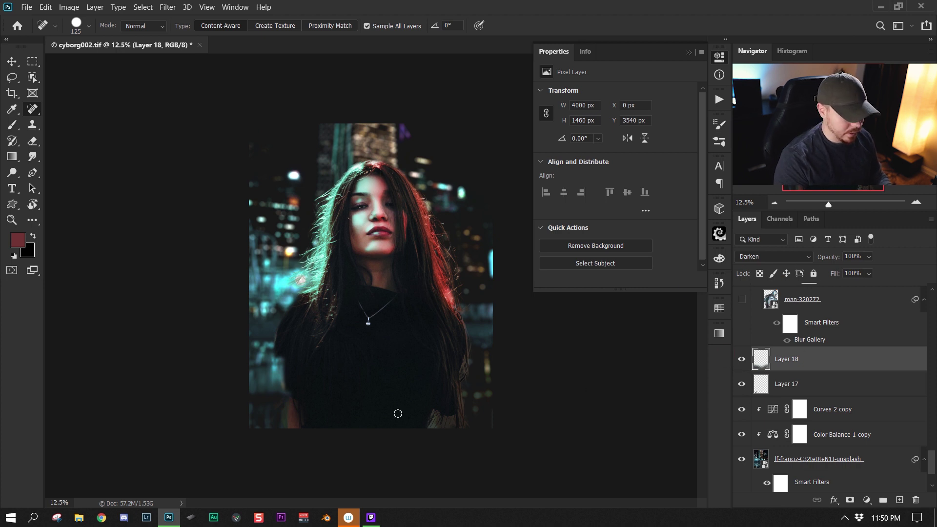
{"action": "left_click", "coordinate": [338, 341], "text": "alt"}
{"action": "left_click", "coordinate": [532, 212]}
{"action": "key", "text": "b"}
{"action": "mouse_move", "coordinate": [336, 358]}
{"action": "left_mouse_down"}
{"action": "mouse_move", "coordinate": [268, 402]}
{"action": "mouse_move", "coordinate": [251, 376]}
{"action": "mouse_move", "coordinate": [271, 381]}
{"action": "mouse_move", "coordinate": [293, 410]}
{"action": "left_mouse_up"}
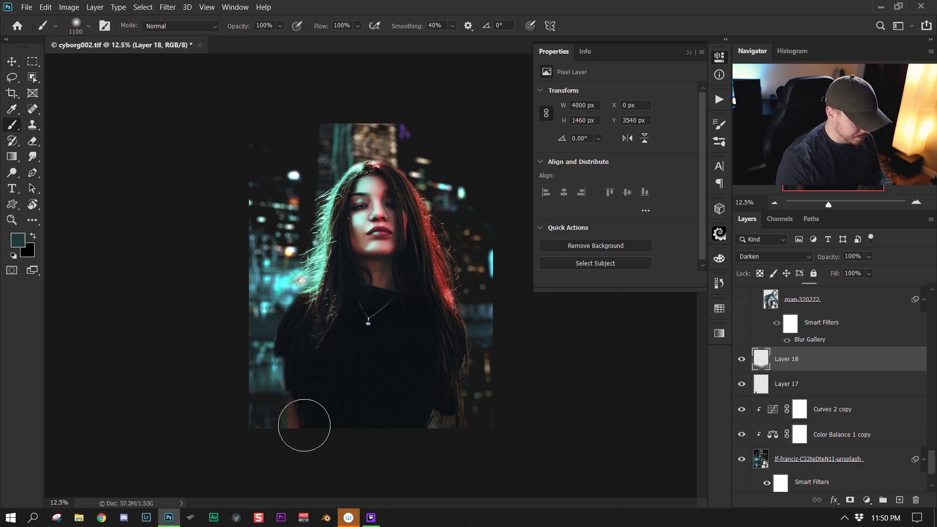
{"action": "left_click", "coordinate": [481, 387], "text": "alt"}
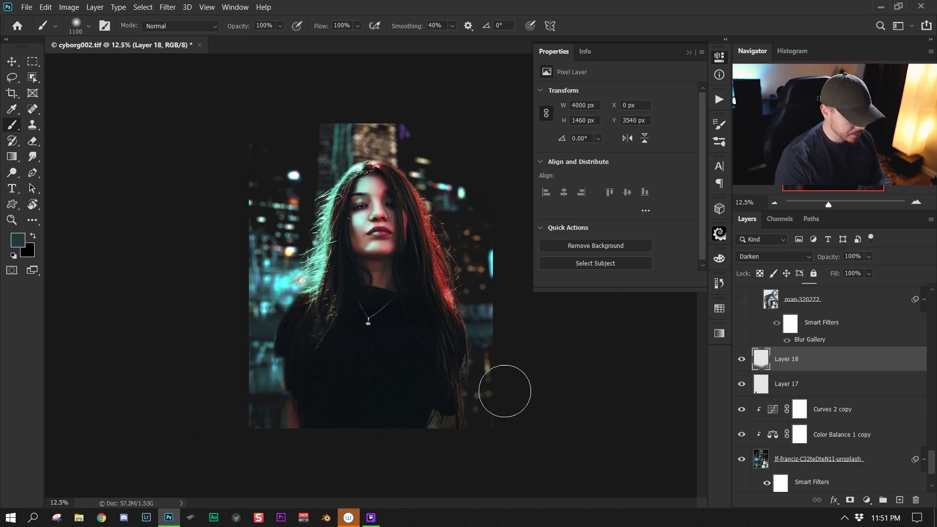
Compare the composite with Layer 18 hidden and visible, keep it visible, and select the man-320272 layer
{"action": "left_click", "coordinate": [741, 360]}
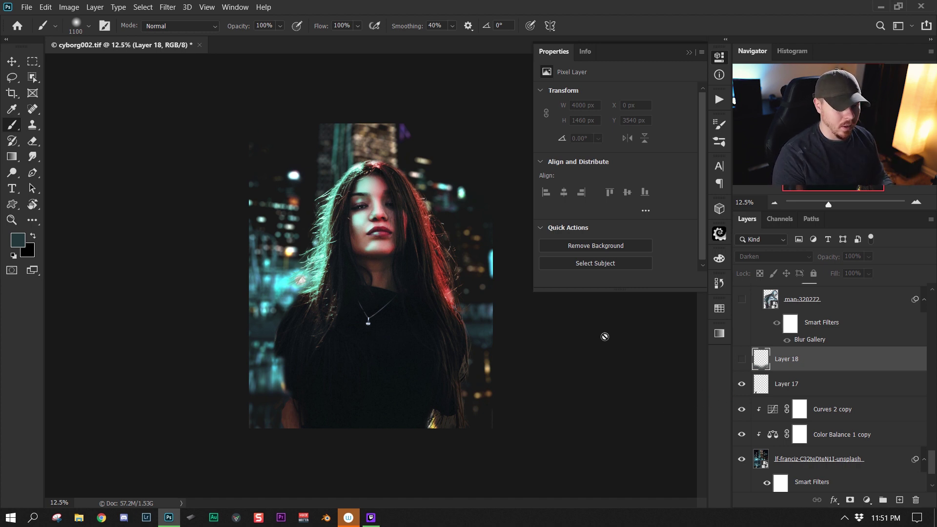
{"action": "left_click", "coordinate": [742, 360]}
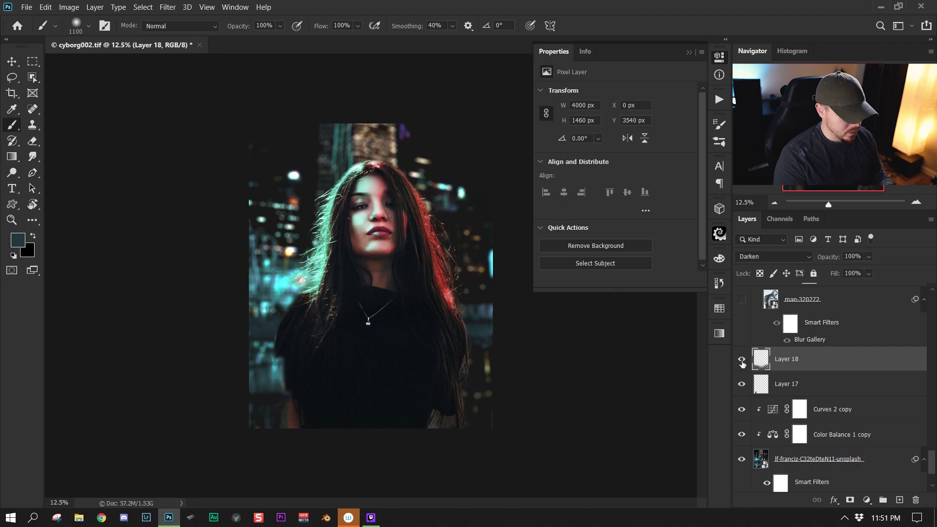
{"action": "left_click", "coordinate": [741, 361]}
{"action": "left_click", "coordinate": [740, 361]}
{"action": "left_click", "coordinate": [863, 305]}
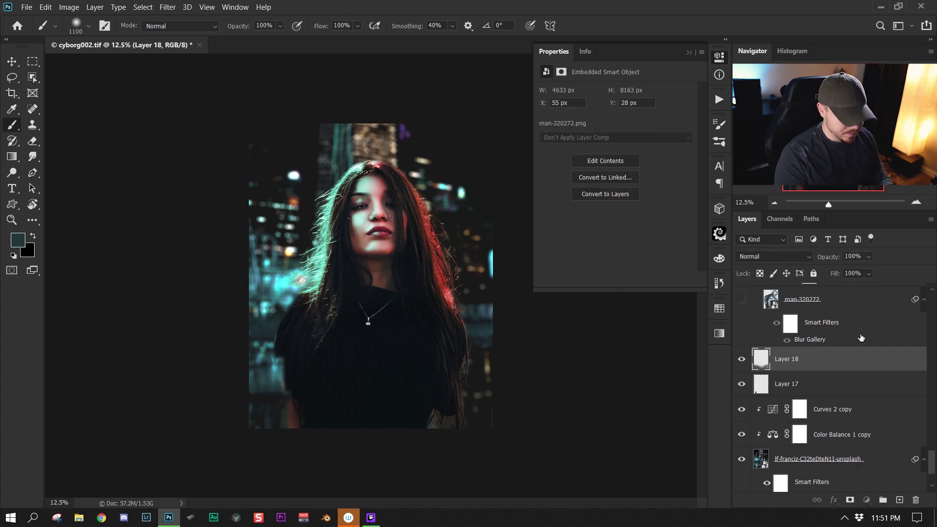
Show the man-320272 layer in the robot group, compare the composite with it hidden and visible, and keep it visible
{"action": "scroll", "coordinate": [829, 419], "scroll_direction": "up", "scroll_amount": 5}
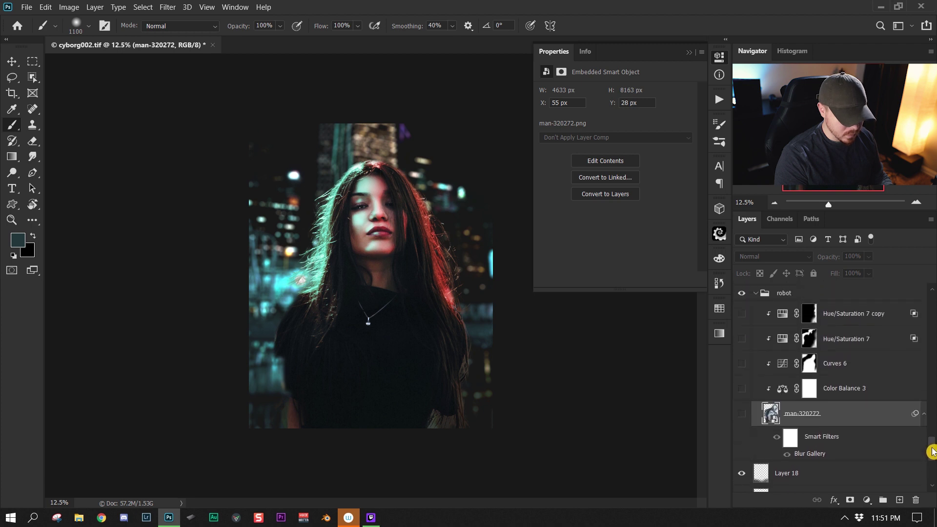
{"action": "left_click", "coordinate": [742, 422]}
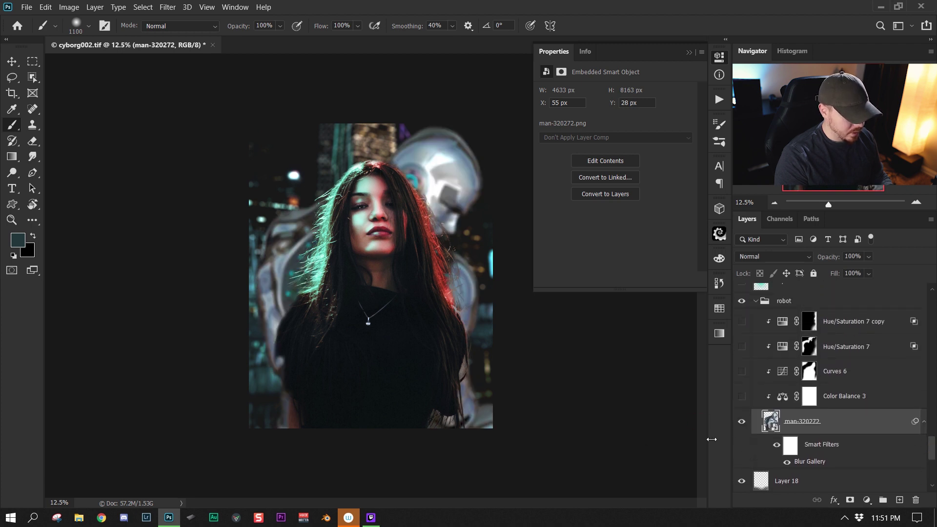
{"action": "left_click", "coordinate": [742, 422]}
{"action": "left_click", "coordinate": [742, 423]}
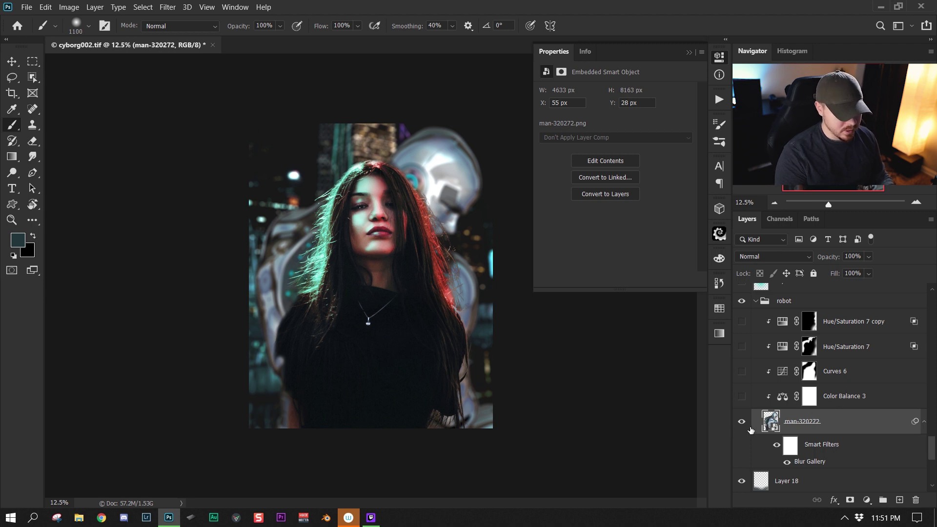
{"action": "left_click", "coordinate": [741, 421], "text": "alt"}
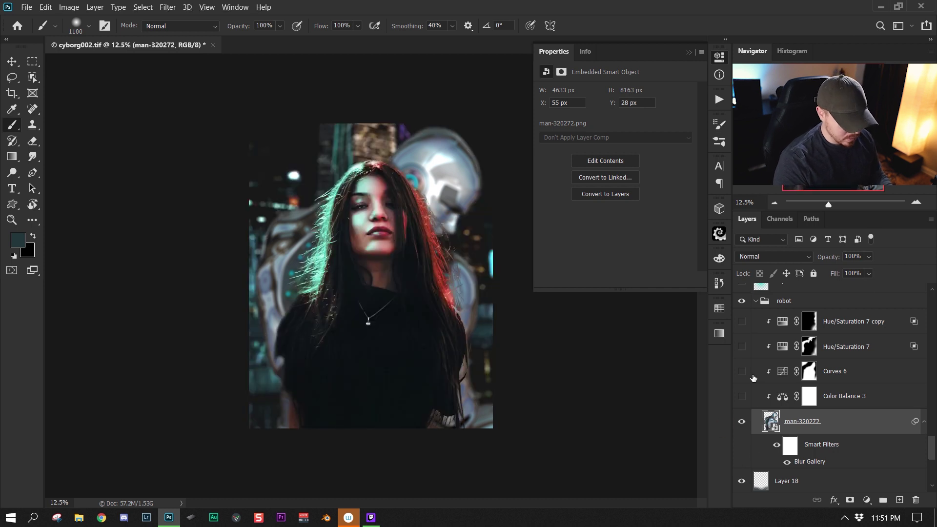
Turn on the Color Balance 3 adjustment clipped to man-320272, open its settings, compare it off and on, and leave it on
{"action": "left_click", "coordinate": [878, 399]}
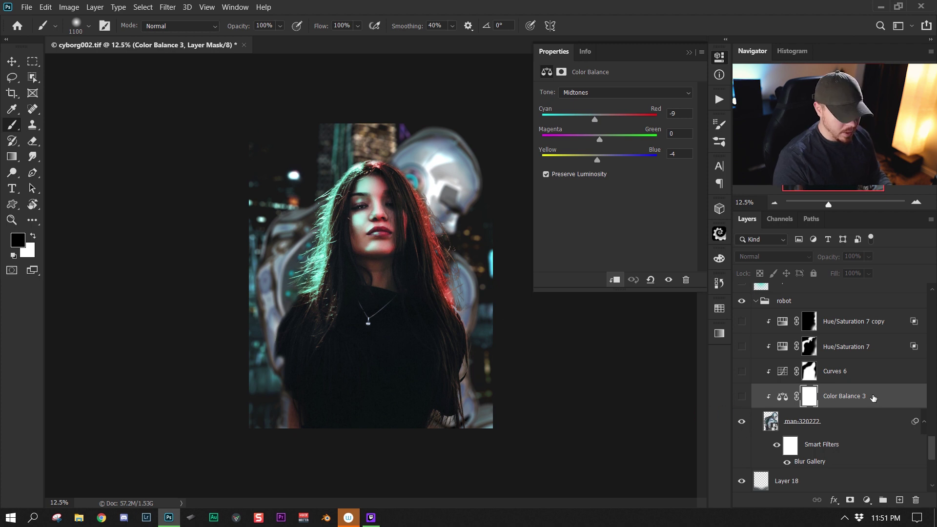
{"action": "left_click", "coordinate": [876, 380]}
{"action": "left_click", "coordinate": [894, 397]}
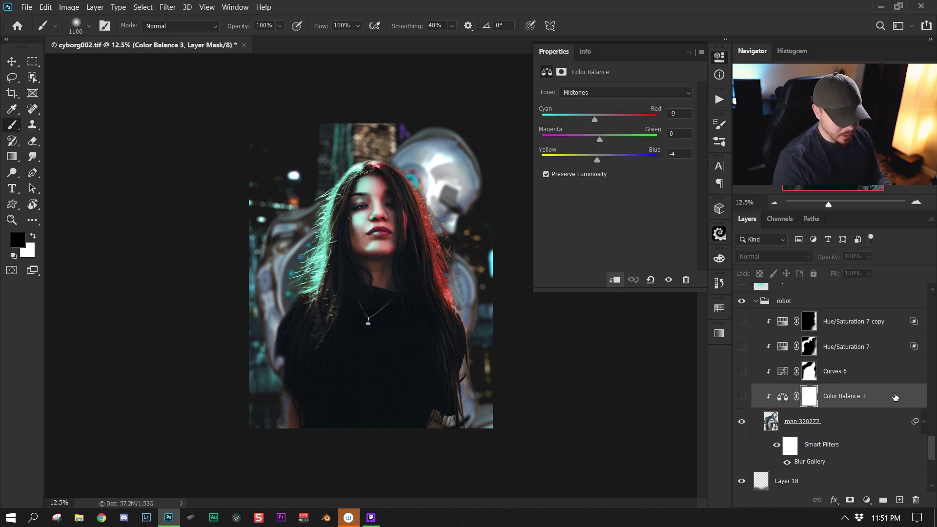
{"action": "left_click", "coordinate": [873, 374]}
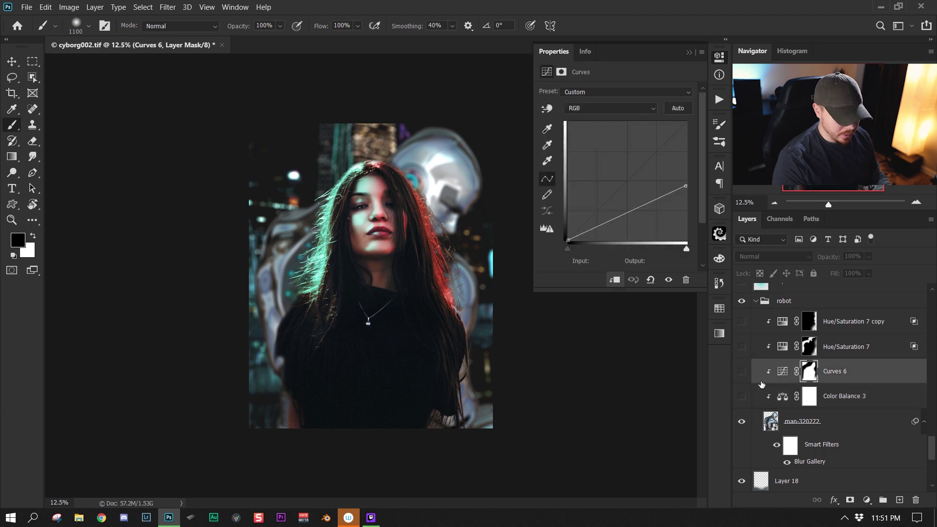
{"action": "left_click", "coordinate": [883, 396]}
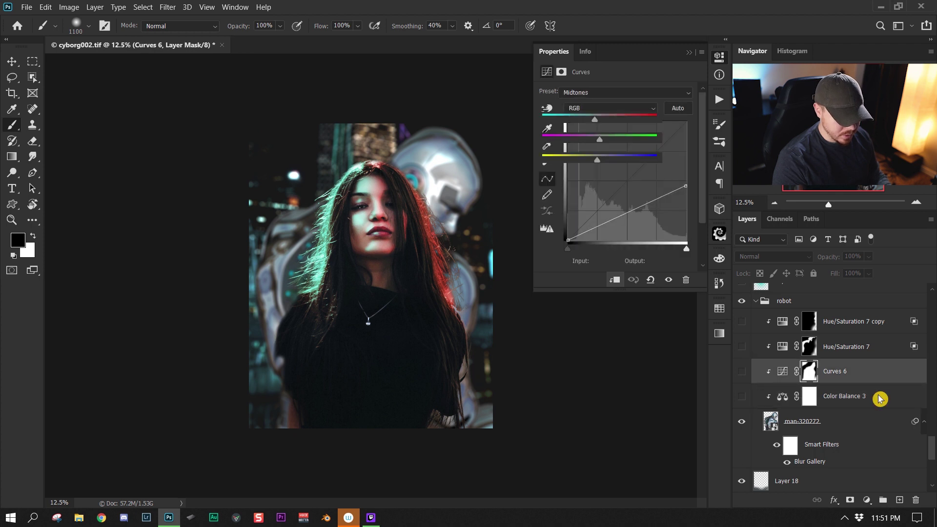
{"action": "left_click", "coordinate": [742, 397]}
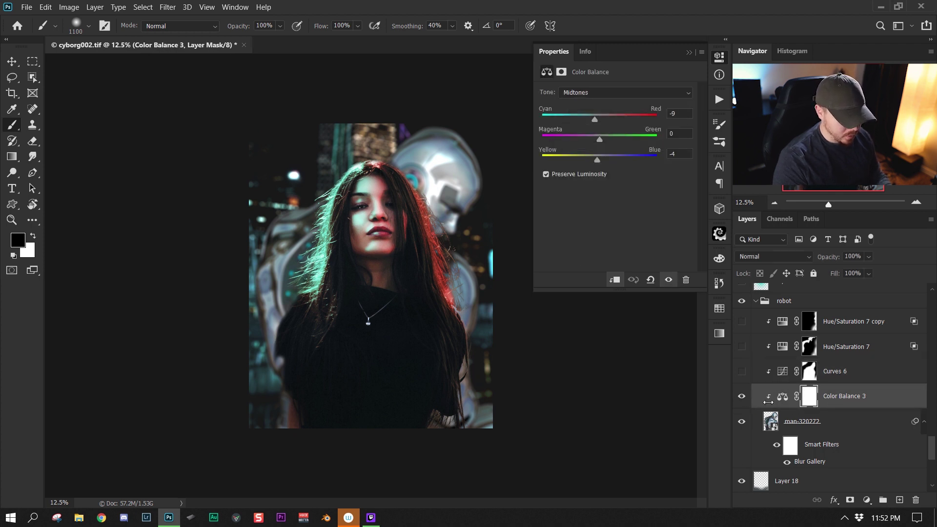
{"action": "left_click", "coordinate": [783, 395]}
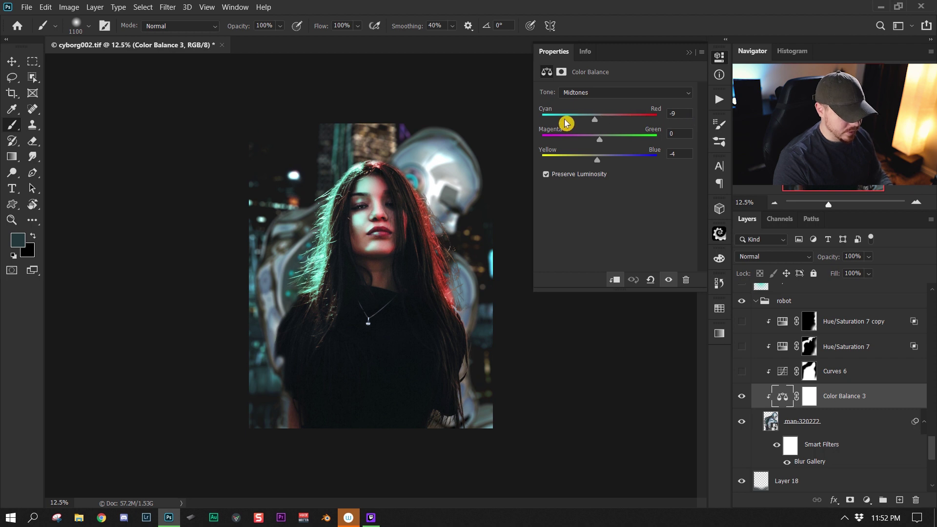
{"action": "left_click", "coordinate": [741, 396]}
{"action": "left_click", "coordinate": [741, 397]}
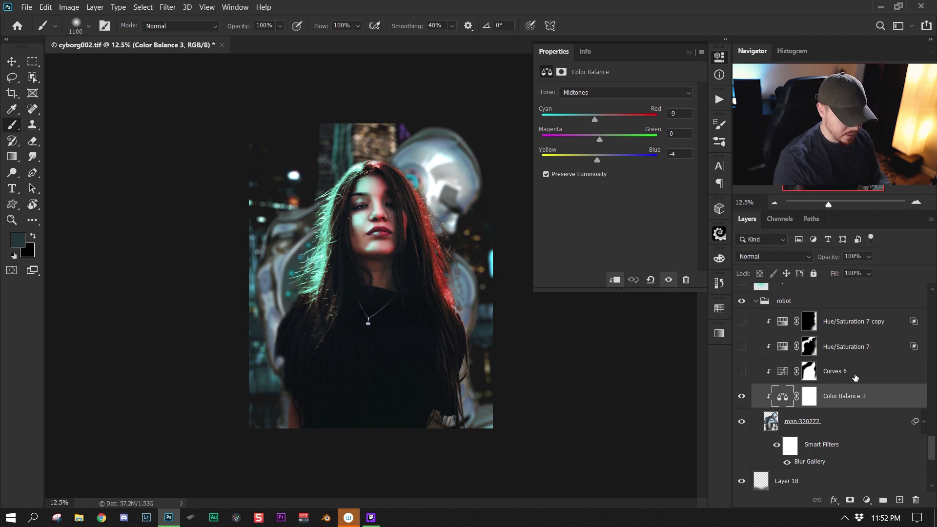
Turn on Curves 6 and darken the robot by lowering the curve's white point to output 107
{"action": "left_click", "coordinate": [741, 371]}
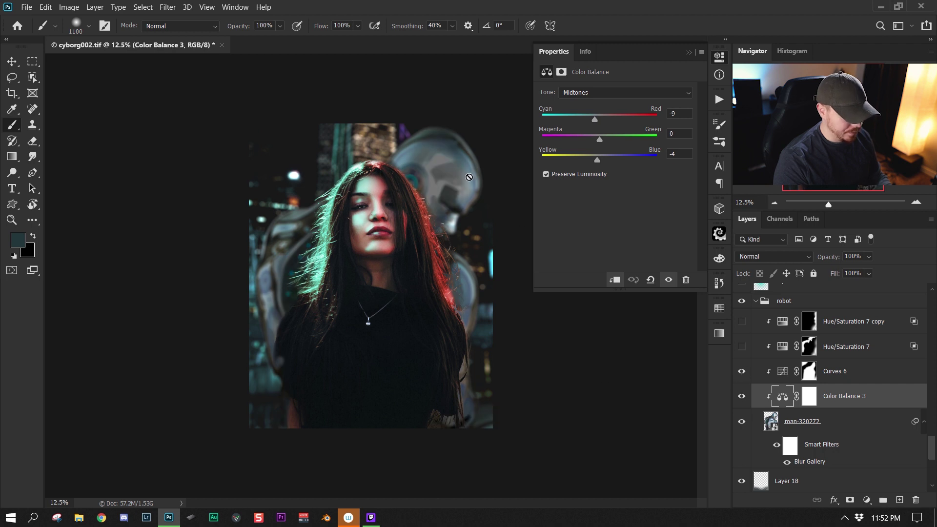
{"action": "key", "text": "alt+]"}
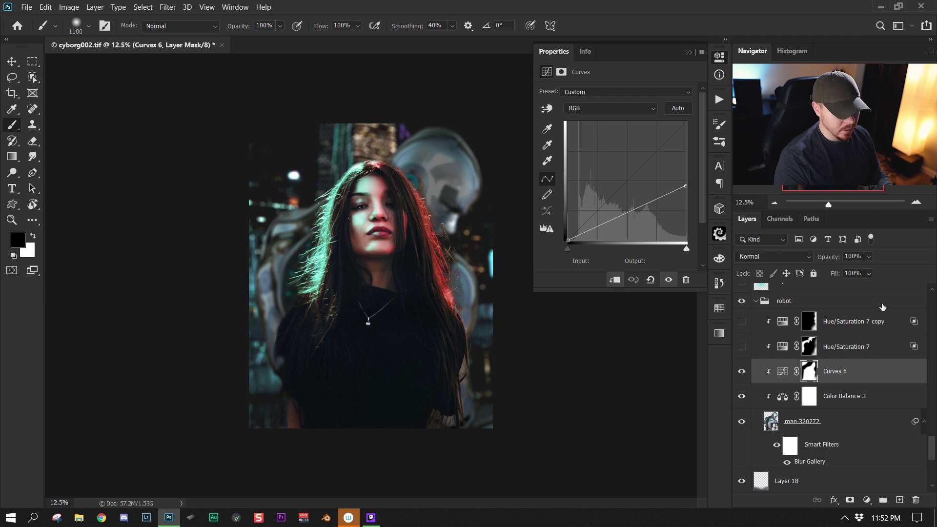
{"action": "left_click_drag", "start_coordinate": [685, 186], "coordinate": [686, 122]}
{"action": "left_click_drag", "start_coordinate": [624, 183], "coordinate": [686, 191]}
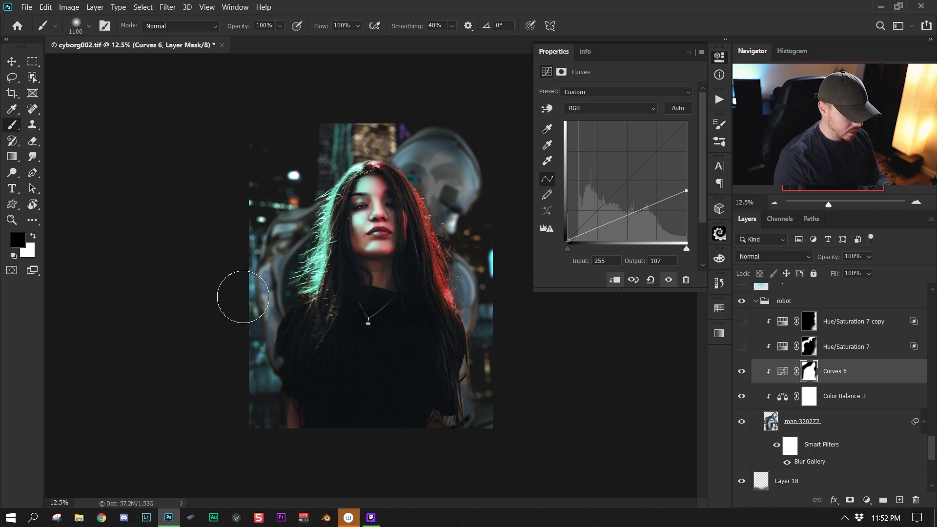
Turn on the Hue/Saturation 7 and Hue/Saturation 7 copy adjustments to add teal and red light to the robot
{"action": "left_click", "coordinate": [864, 346]}
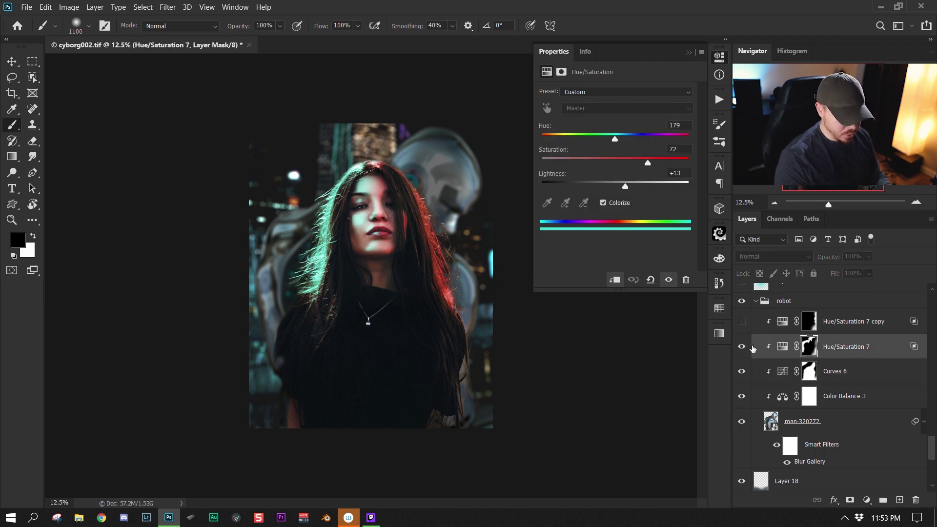
{"action": "left_click", "coordinate": [742, 347]}
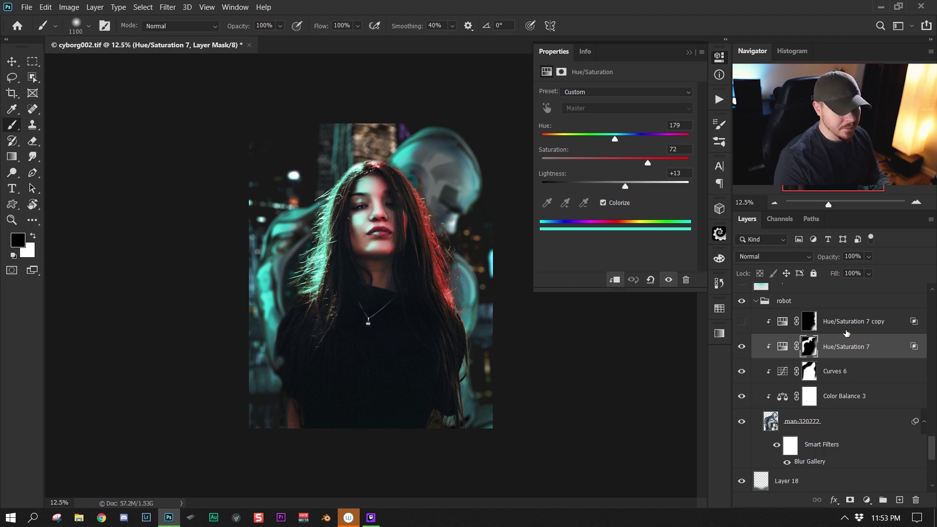
{"action": "left_click", "coordinate": [742, 322]}
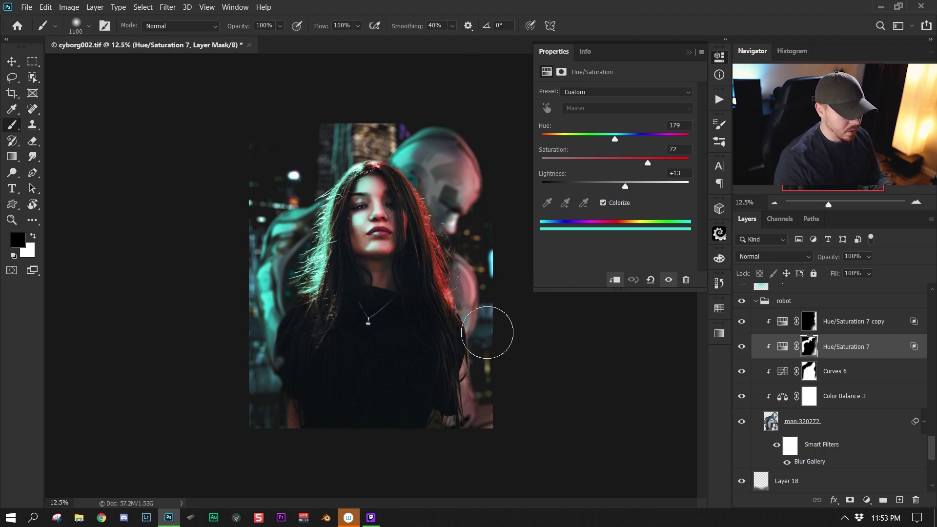
Review the blending options of Hue/Saturation 7 and Hue/Saturation 7 copy, including the Blend If range for the underlying layer
{"action": "double_click", "coordinate": [897, 347]}
{"action": "left_click_drag", "start_coordinate": [653, 296], "coordinate": [633, 292]}
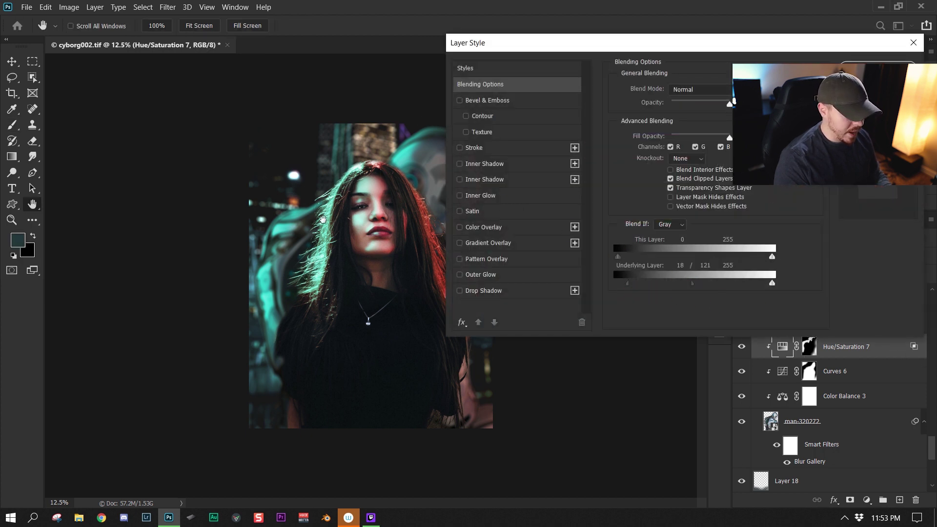
{"action": "key", "text": "Return"}
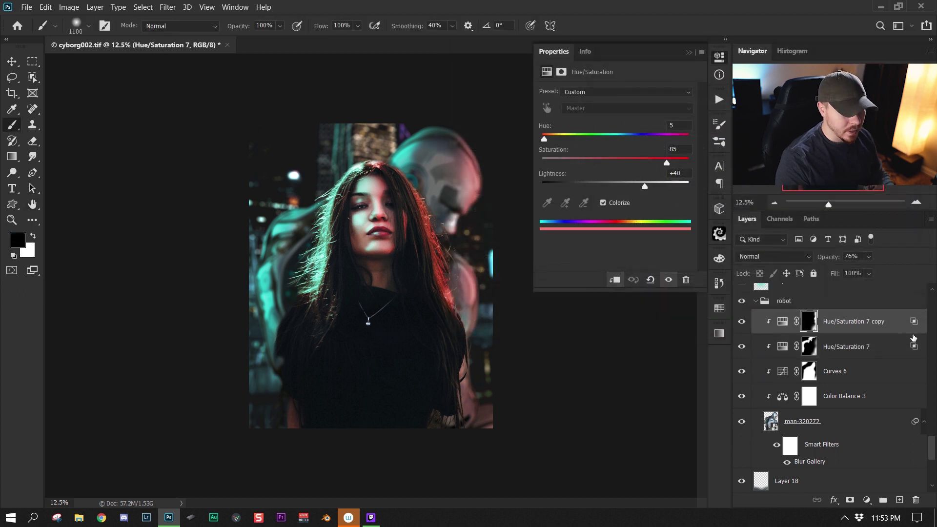
{"action": "double_click", "coordinate": [893, 339]}
{"action": "left_click", "coordinate": [878, 69]}
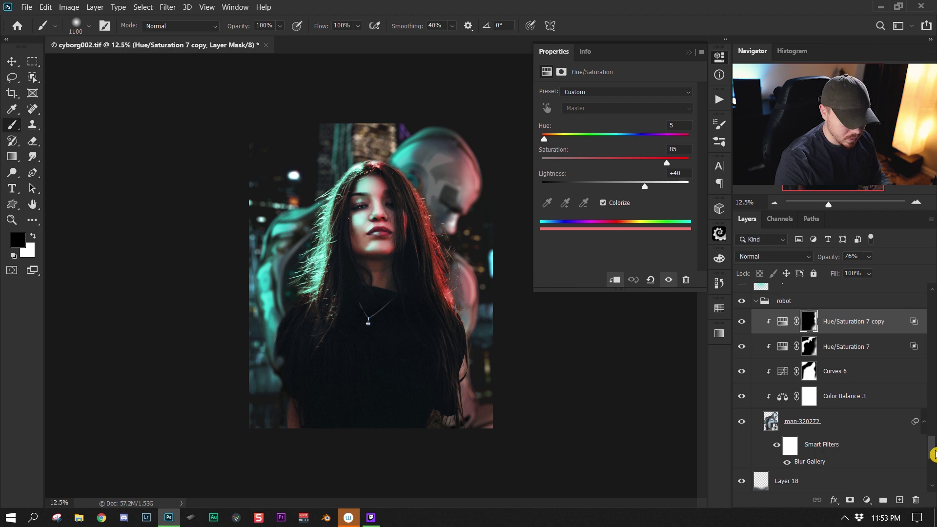
Show and select the teal Layer 19 above the robot group, collapse that group, and inspect Layer 19's blending options
{"action": "scroll", "coordinate": [932, 455], "scroll_direction": "up", "scroll_amount": 3}
{"action": "left_click", "coordinate": [786, 382]}
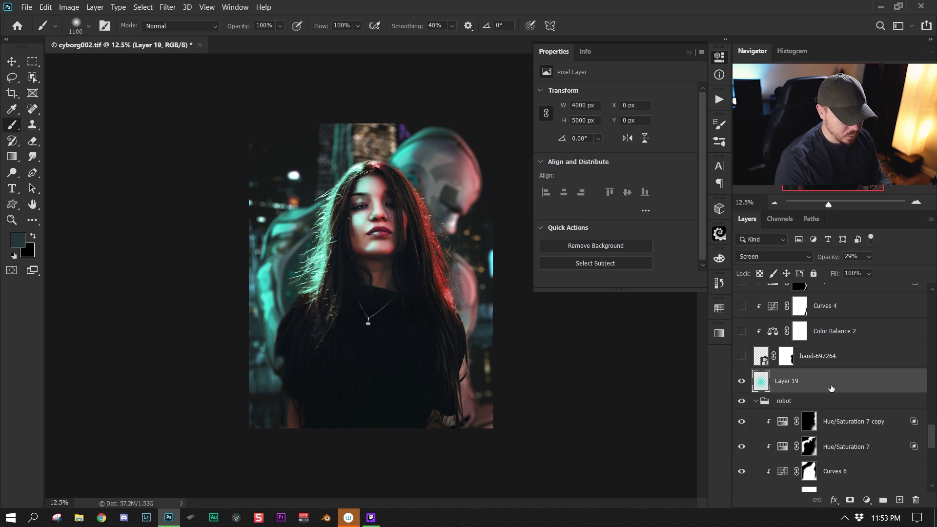
{"action": "left_click", "coordinate": [755, 401]}
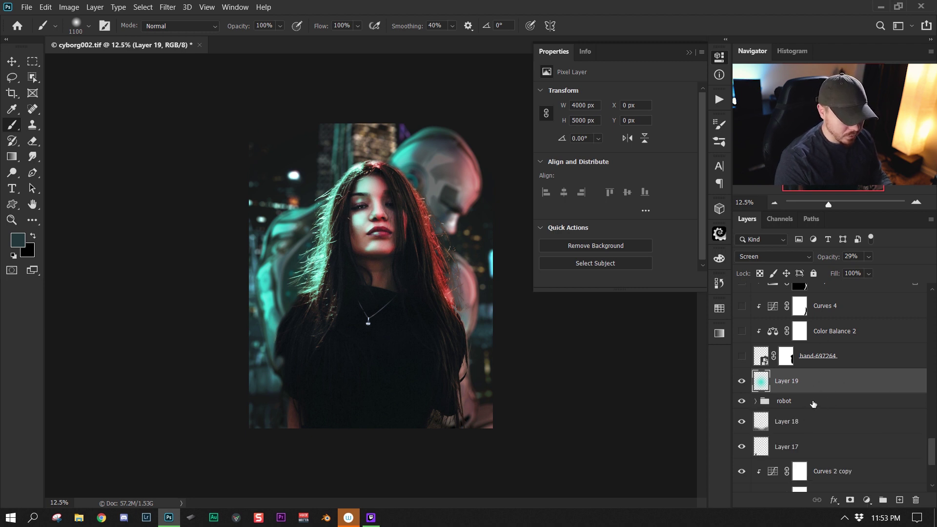
{"action": "scroll", "coordinate": [792, 412], "scroll_direction": "up", "scroll_amount": 1}
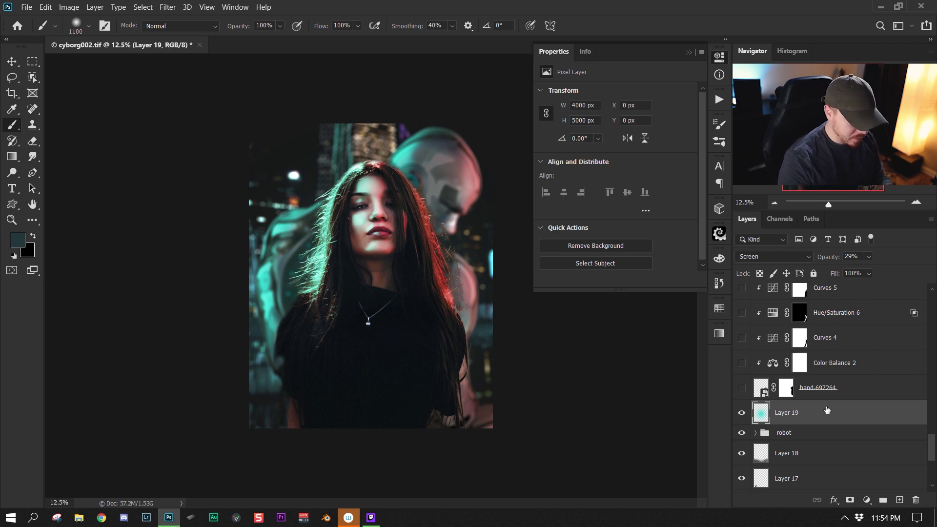
{"action": "double_click", "coordinate": [741, 415]}
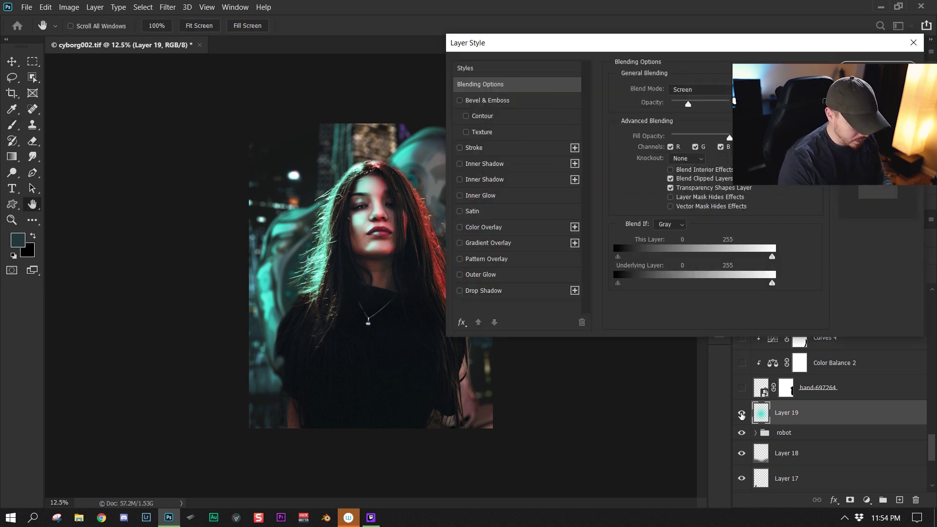
{"action": "key", "text": "Return"}
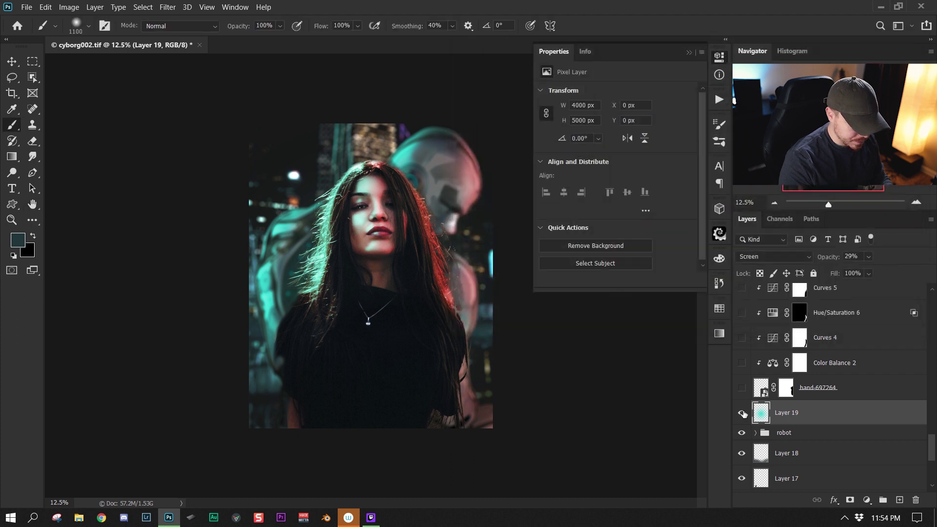
View the hand-697264 layer in isolation, restore the other layers with it visible, and turn on its clipped Color Balance 2
{"action": "left_click", "coordinate": [742, 389], "text": "alt"}
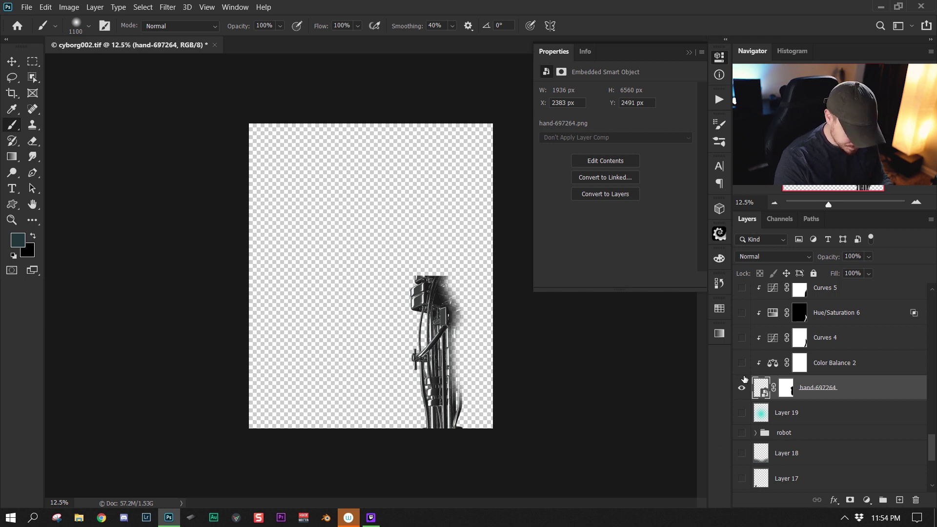
{"action": "left_click", "coordinate": [741, 412], "text": "alt"}
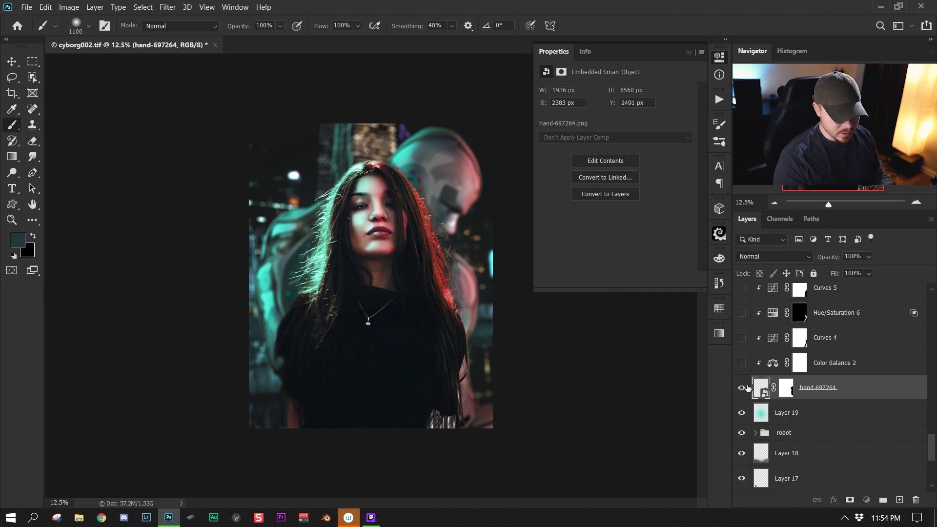
{"action": "left_click", "coordinate": [756, 371]}
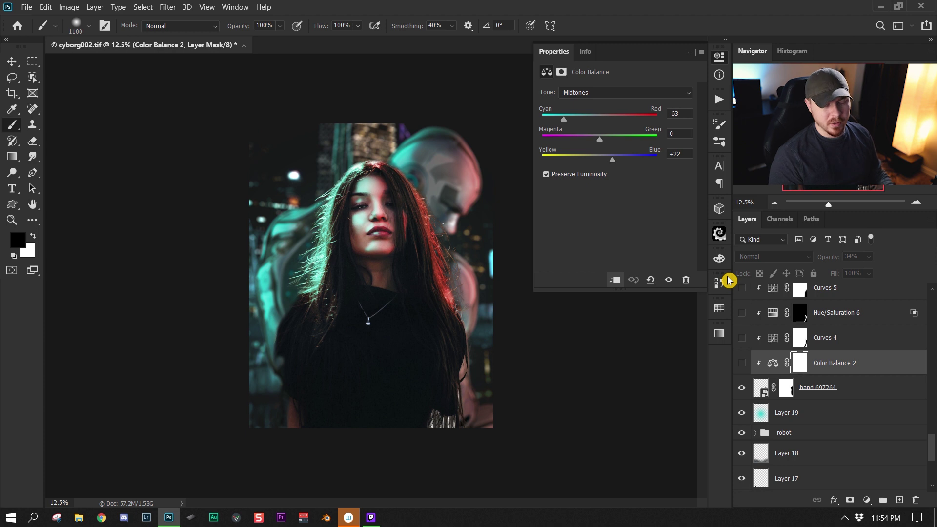
{"action": "left_click", "coordinate": [741, 364]}
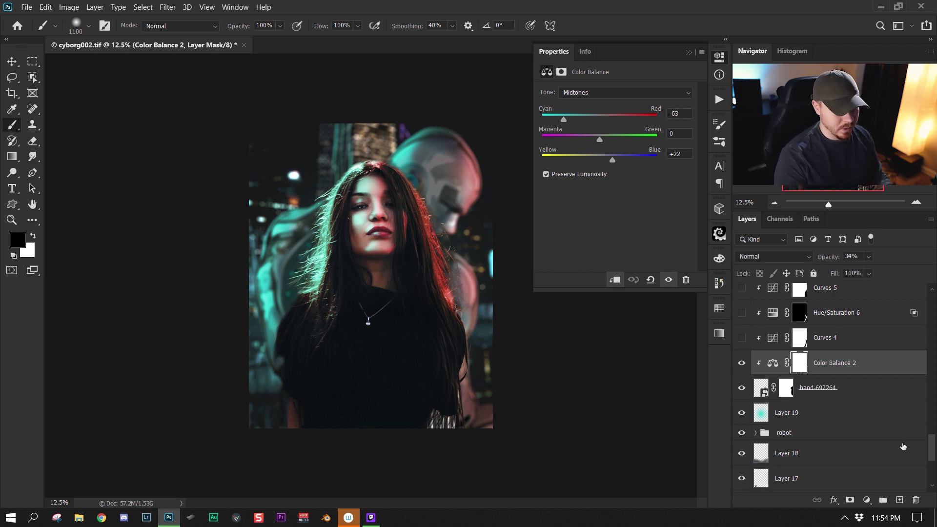
Select and turn on the Curves 4 adjustment clipped to the hand-697264 layer
{"action": "scroll", "coordinate": [891, 435], "scroll_direction": "up", "scroll_amount": 3}
{"action": "left_click", "coordinate": [747, 424]}
{"action": "left_click", "coordinate": [741, 416]}
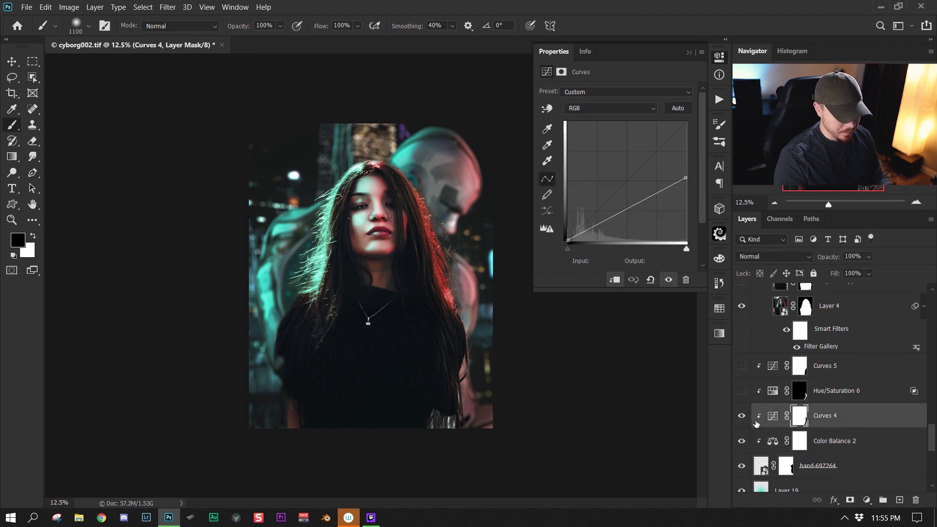
Examine the settings of the hand's Color Balance 2 and Curves 4 adjustments
{"action": "left_click", "coordinate": [880, 444]}
{"action": "scroll", "coordinate": [854, 398], "scroll_direction": "down", "scroll_amount": 3}
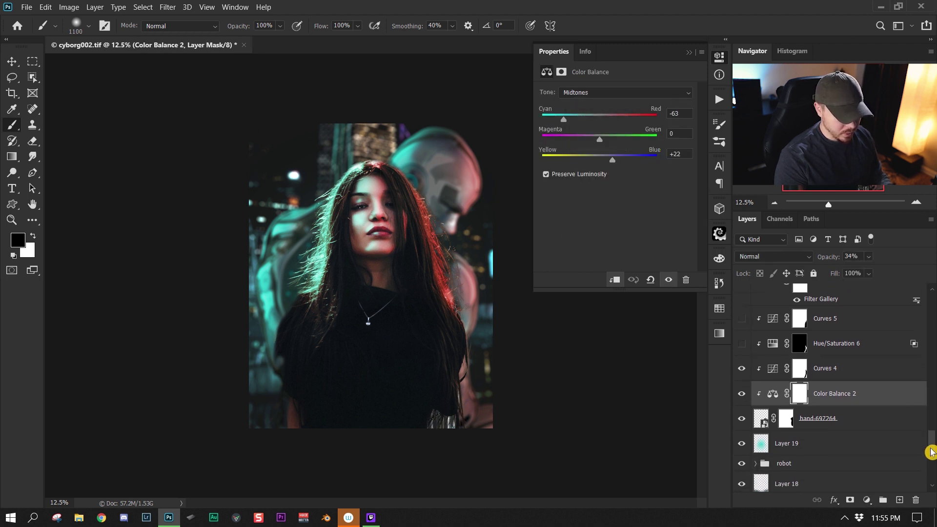
{"action": "left_click", "coordinate": [864, 379]}
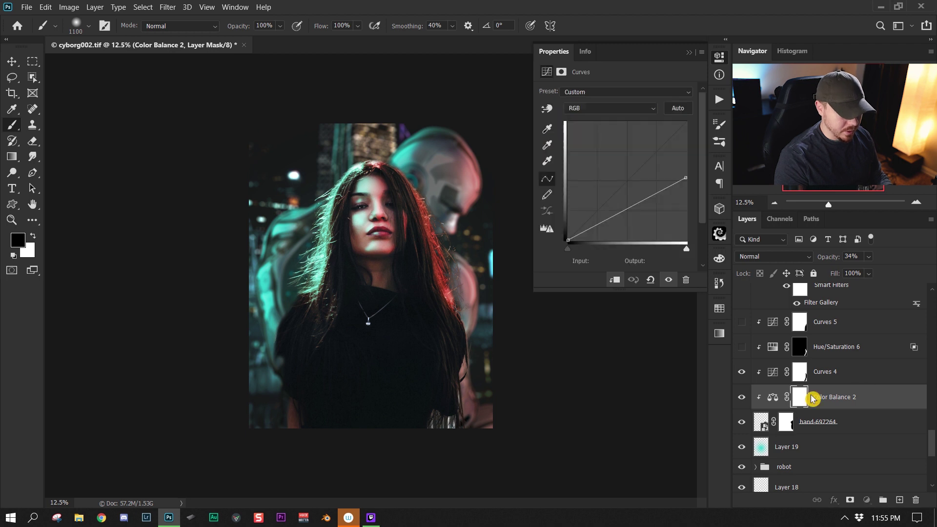
{"action": "left_click", "coordinate": [893, 398]}
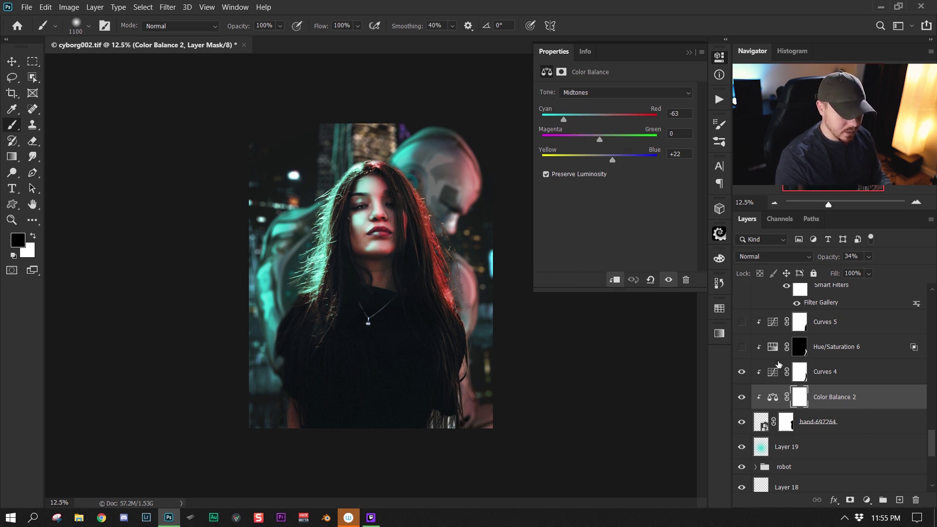
{"action": "left_click", "coordinate": [777, 371]}
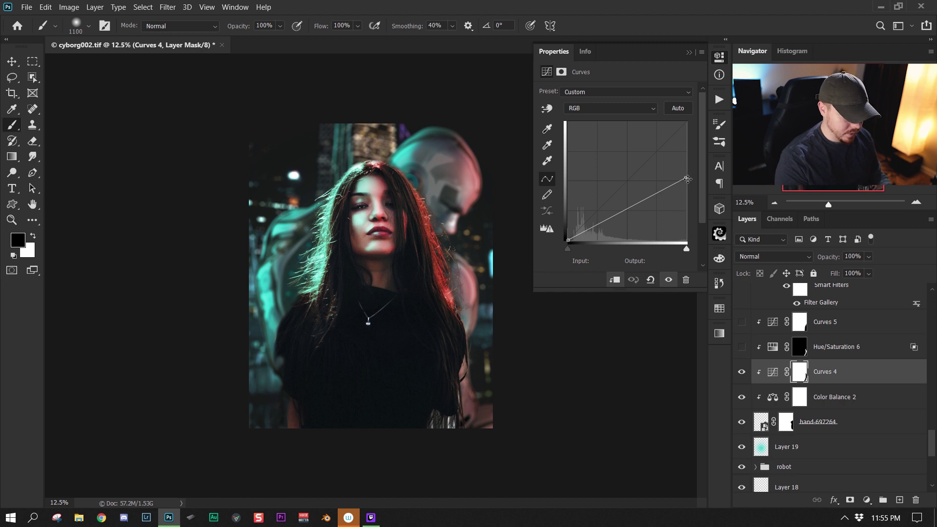
Turn on the hand's Hue/Saturation 6 adjustment and open its settings
{"action": "left_click", "coordinate": [772, 347]}
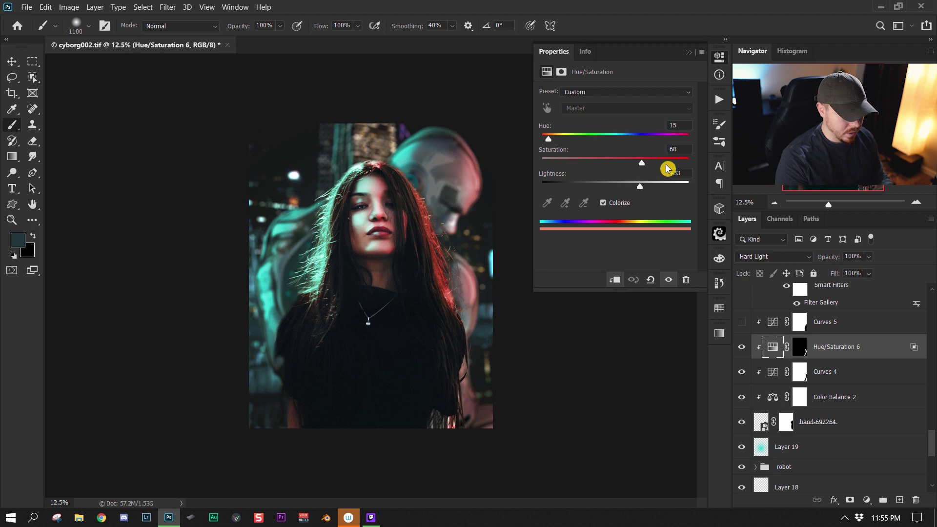
Set the lightness of Hue/Saturation 6 to +31, then select and turn on the Curves 5 adjustment clipped to the hand
{"action": "mouse_move", "coordinate": [645, 190]}
{"action": "left_mouse_down"}
{"action": "mouse_move", "coordinate": [610, 195]}
{"action": "mouse_move", "coordinate": [639, 195]}
{"action": "left_mouse_up"}
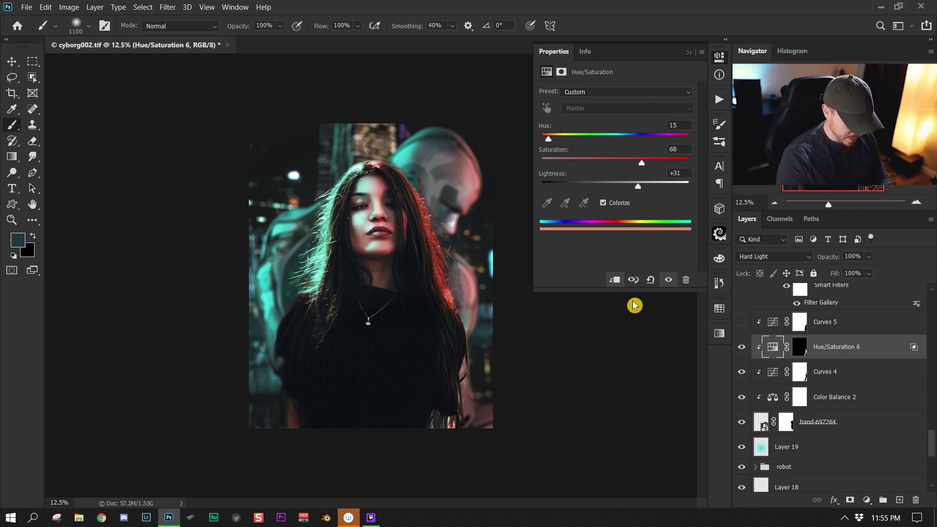
{"action": "left_click", "coordinate": [874, 324]}
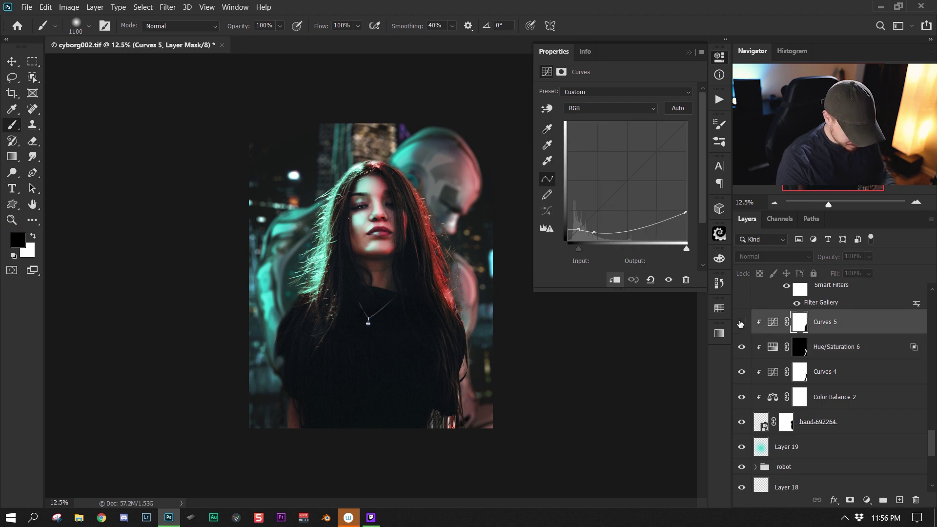
{"action": "left_click", "coordinate": [743, 322]}
{"action": "left_click", "coordinate": [742, 323]}
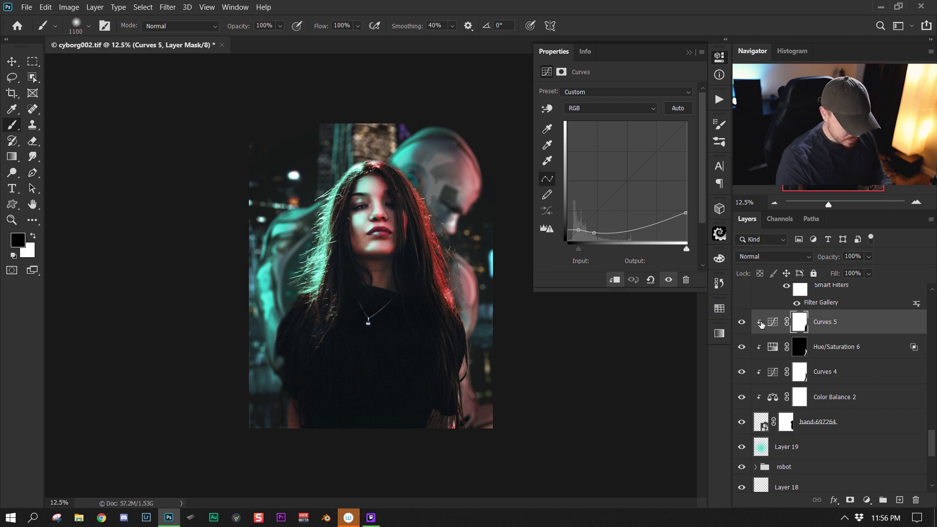
Compare the hand with and without Curves 5 and examine the control points of its curve
{"action": "left_click", "coordinate": [741, 323]}
{"action": "left_click", "coordinate": [742, 323]}
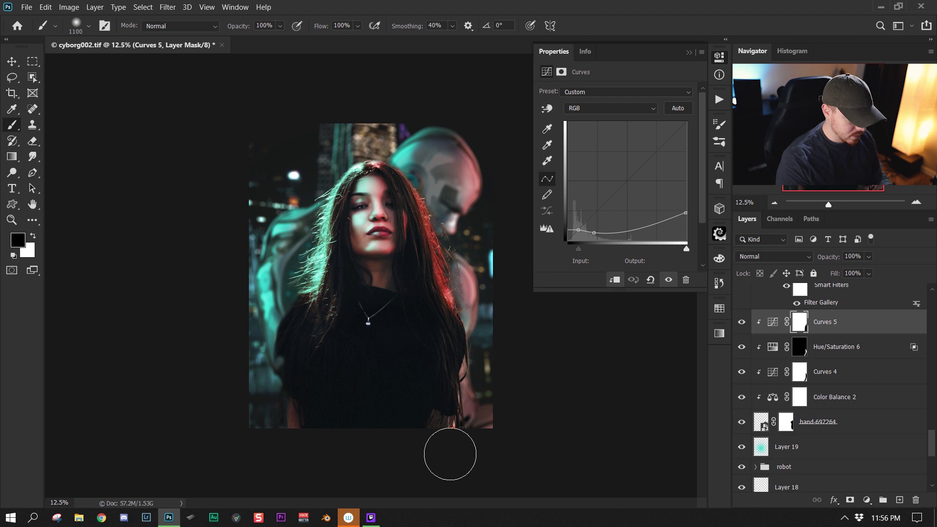
{"action": "left_click", "coordinate": [742, 323]}
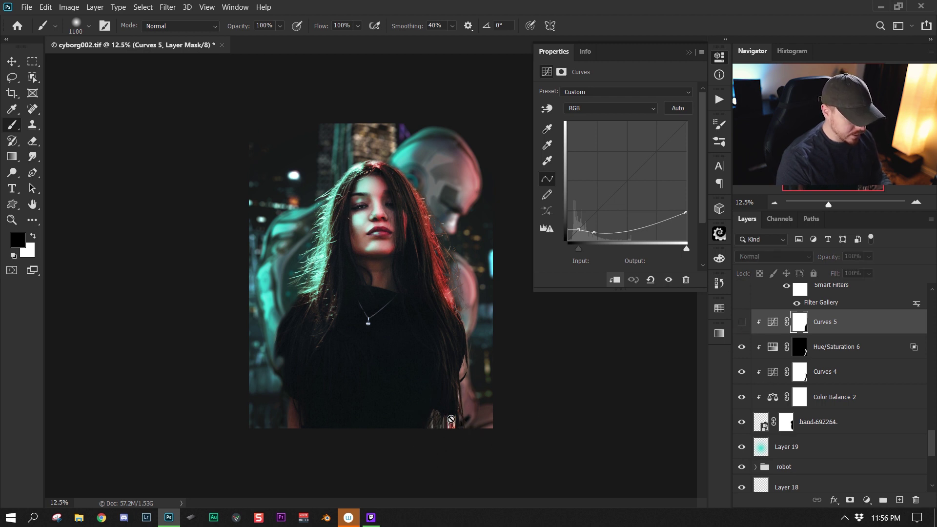
{"action": "left_click", "coordinate": [742, 323]}
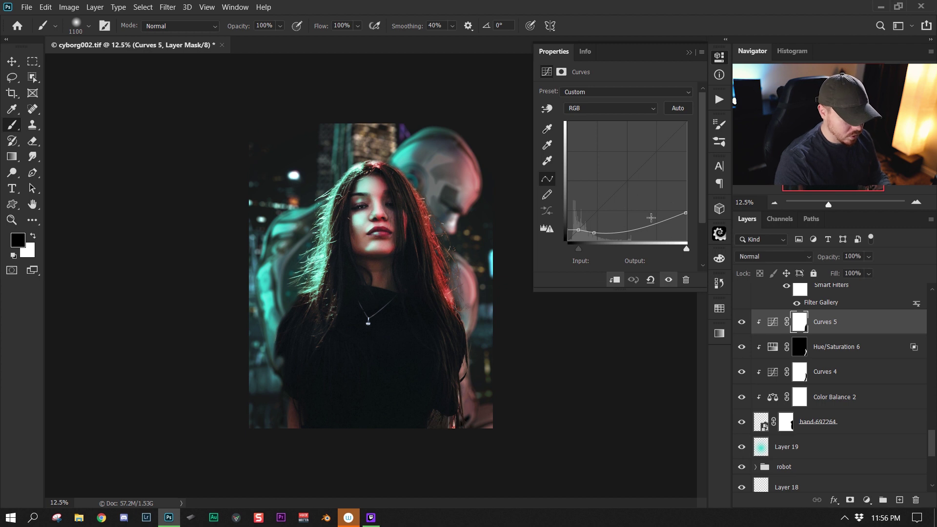
{"action": "left_click", "coordinate": [681, 119]}
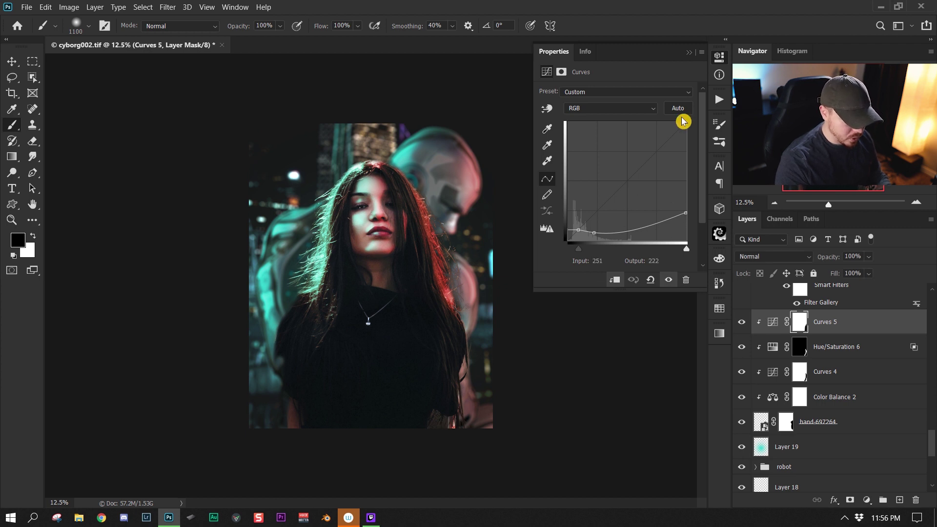
{"action": "left_click", "coordinate": [574, 251]}
{"action": "left_click", "coordinate": [579, 230]}
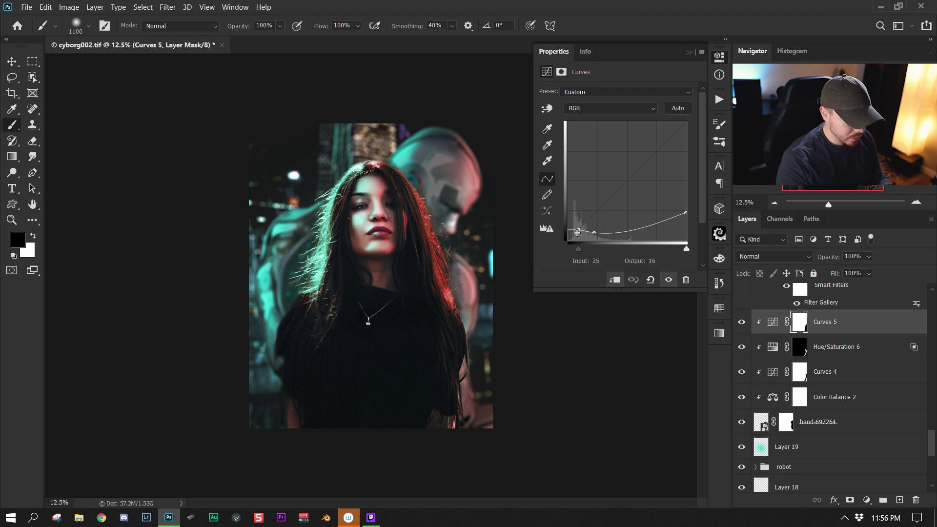
{"action": "left_click_drag", "start_coordinate": [596, 233], "coordinate": [598, 232]}
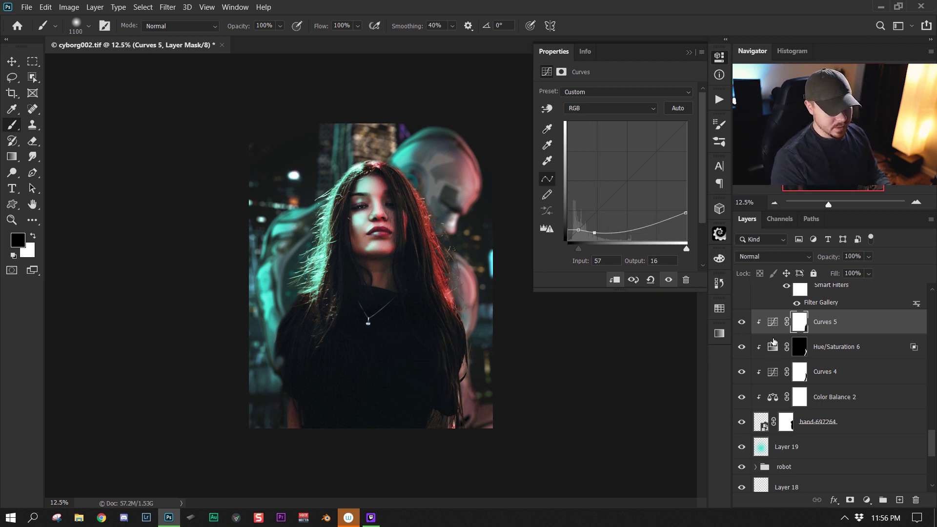
Turn on Layer 10, the dark base shape over the woman's chin and jaw
{"action": "key", "text": "z"}
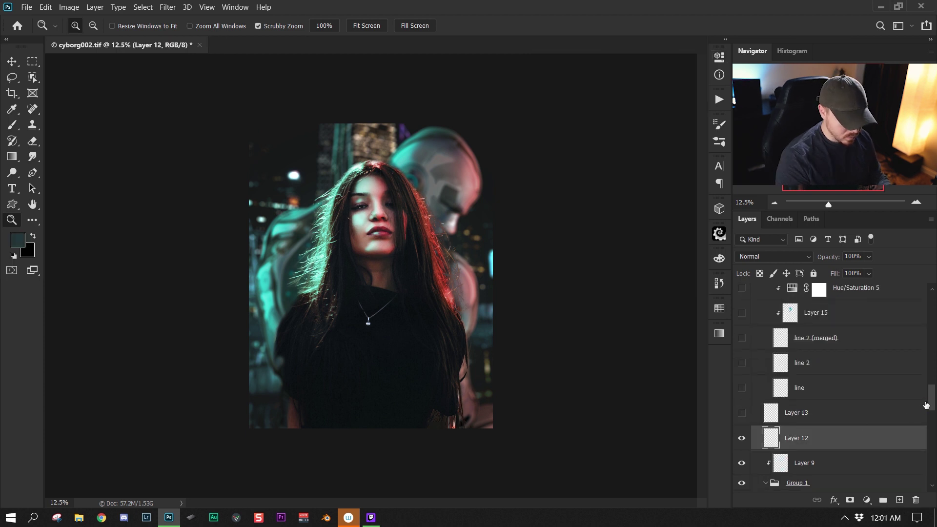
{"action": "left_click_drag", "start_coordinate": [926, 405], "coordinate": [929, 386]}
{"action": "left_click_drag", "start_coordinate": [394, 292], "coordinate": [412, 267]}
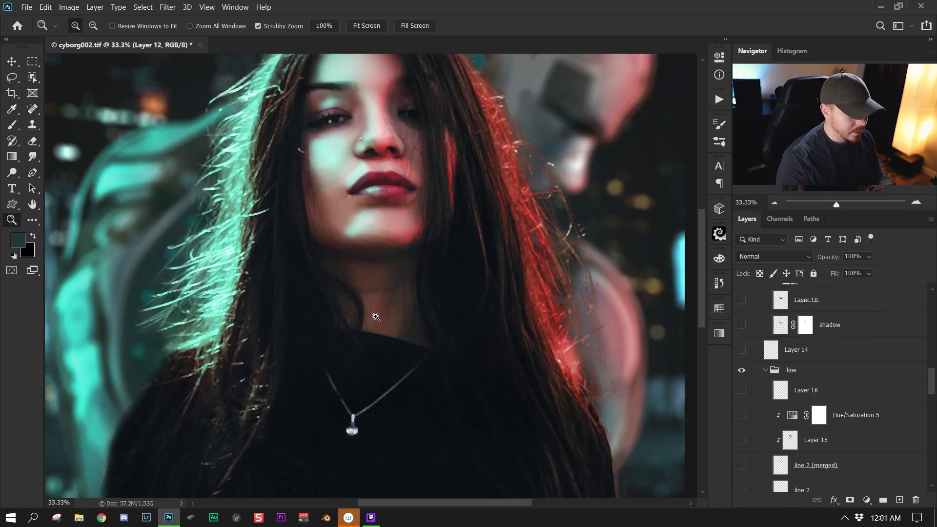
{"action": "left_click", "coordinate": [410, 293]}
{"action": "scroll", "coordinate": [811, 378], "scroll_direction": "up", "scroll_amount": 3}
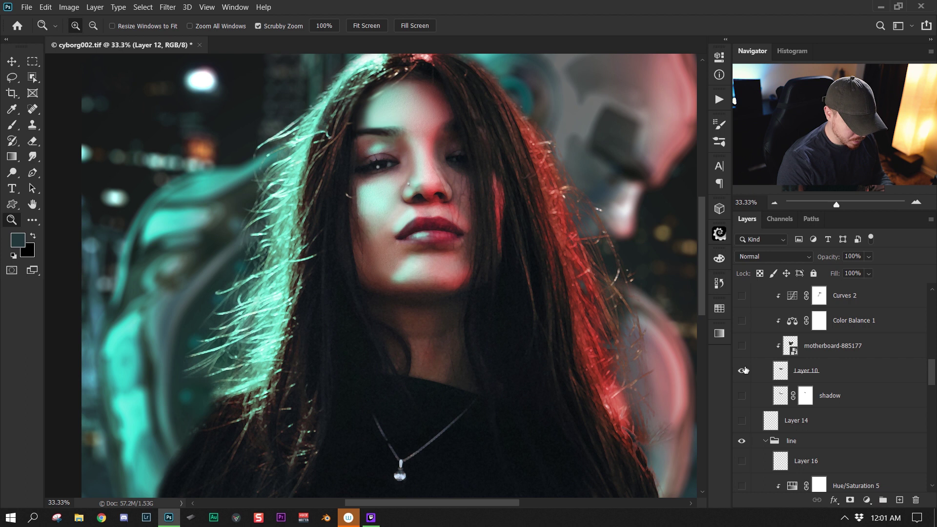
{"action": "left_click", "coordinate": [742, 371]}
Examine the dark chin shape and its edges against the woman's face and hair, close up and from farther away
{"action": "left_click_drag", "start_coordinate": [558, 291], "coordinate": [493, 324]}
{"action": "left_click", "coordinate": [433, 297]}
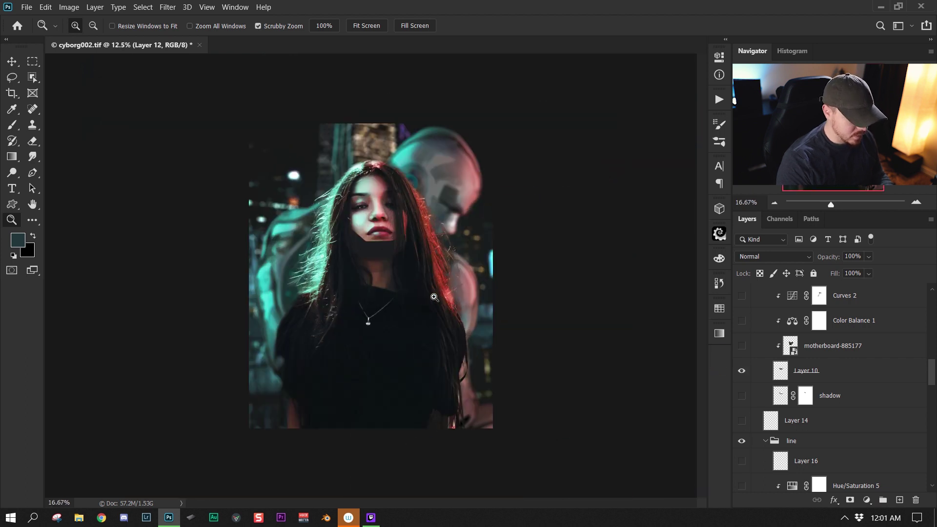
{"action": "left_click", "coordinate": [429, 337]}
{"action": "left_click", "coordinate": [436, 200]}
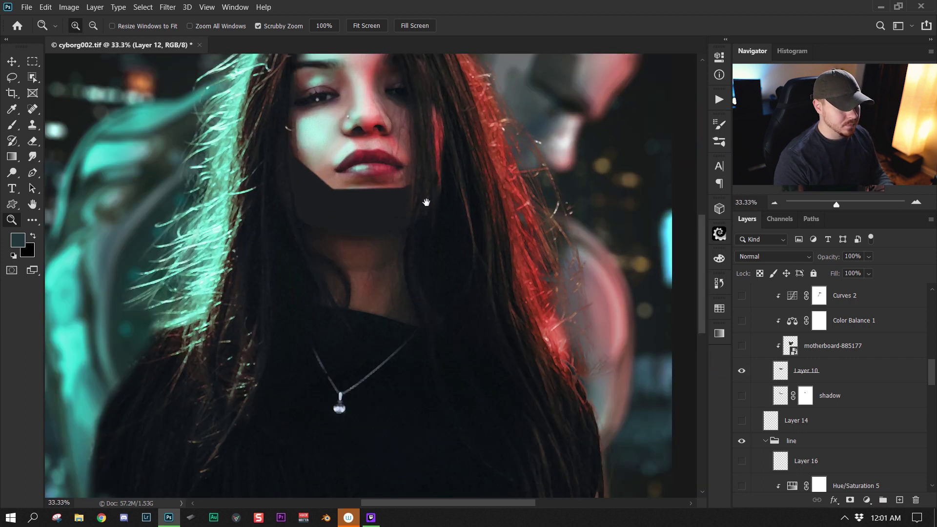
{"action": "left_click_drag", "start_coordinate": [393, 284], "coordinate": [400, 308]}
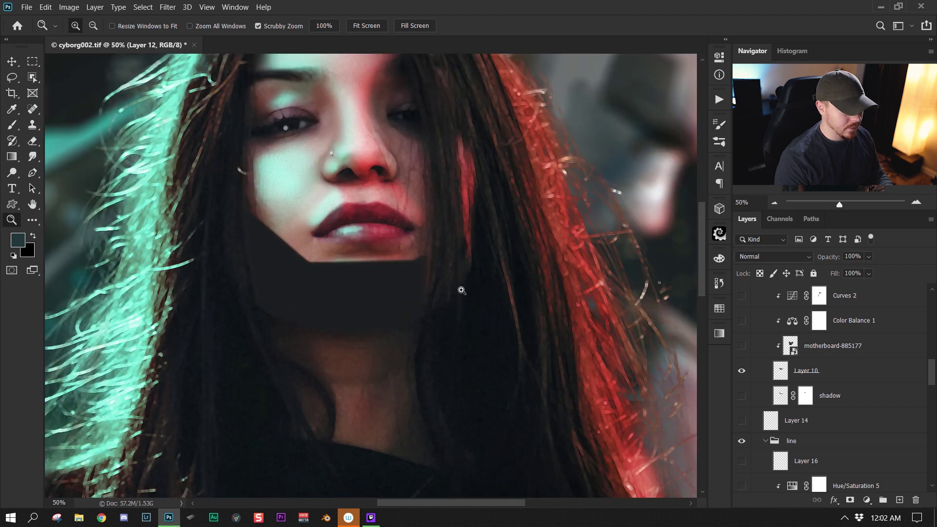
{"action": "left_click_drag", "start_coordinate": [461, 290], "coordinate": [587, 346]}
{"action": "left_click_drag", "start_coordinate": [399, 248], "coordinate": [441, 251]}
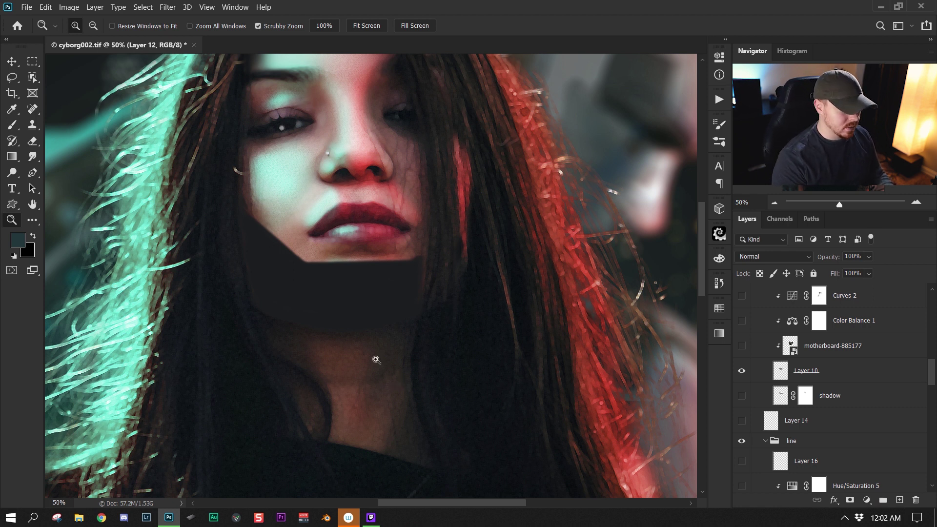
{"action": "key", "text": "ctrl+minus"}
{"action": "key", "text": "ctrl+minus"}
{"action": "key", "text": "ctrl+plus"}
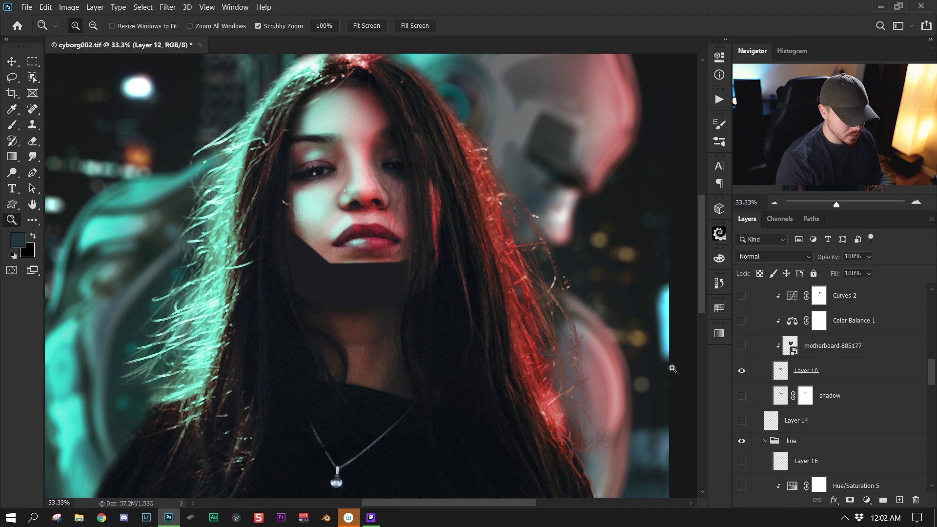
{"action": "key", "text": "ctrl+minus"}
{"action": "key", "text": "ctrl+plus"}
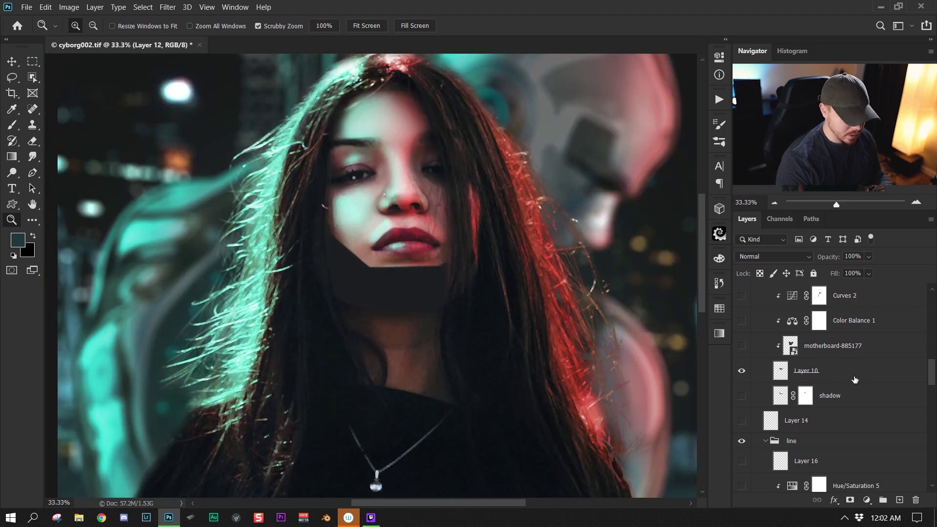
Select Layer 10, sample the dark color beside the chin as the foreground color, and set the brush size to 125
{"action": "left_click", "coordinate": [829, 373]}
{"action": "key", "text": "b"}
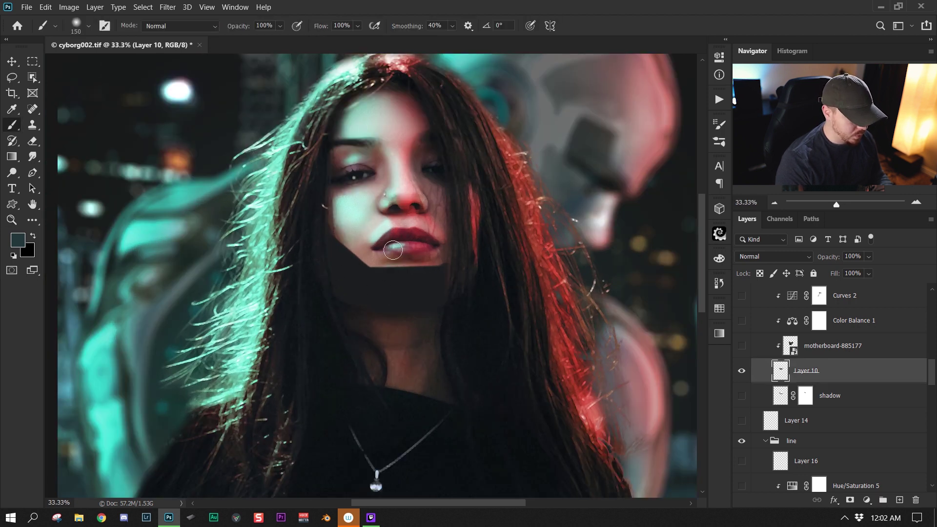
{"action": "left_click", "coordinate": [324, 312], "text": "alt"}
{"action": "mouse_move", "coordinate": [327, 309]}
{"action": "left_mouse_down"}
{"action": "mouse_move", "coordinate": [307, 209]}
{"action": "mouse_move", "coordinate": [312, 217]}
{"action": "left_mouse_up"}
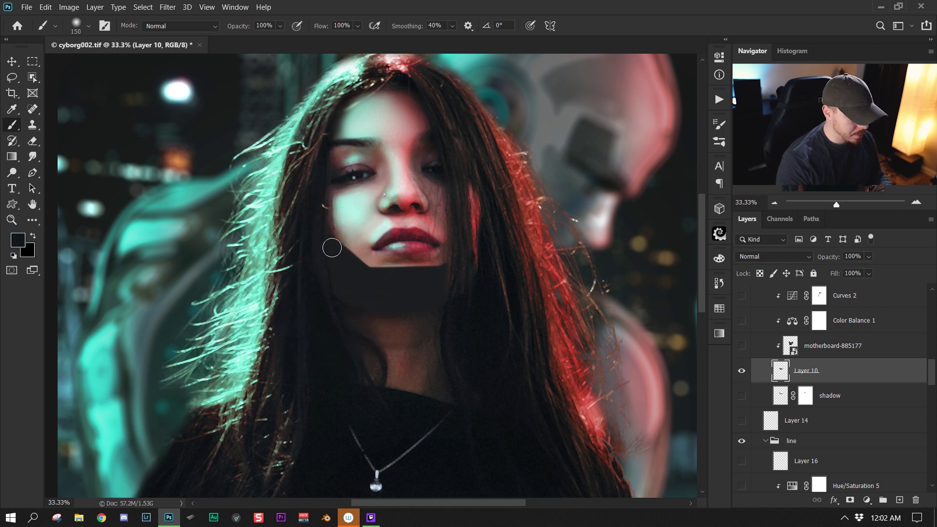
{"action": "key", "text": "bracketleft"}
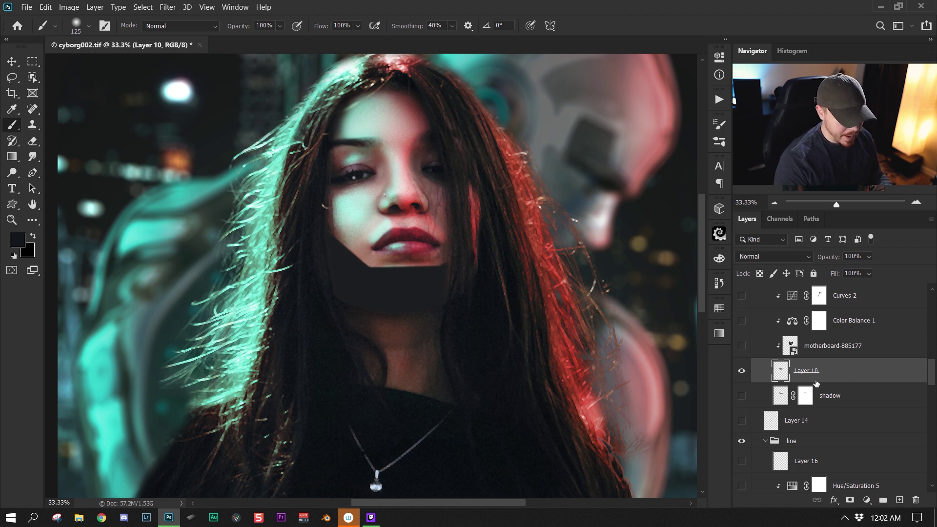
Turn on and select the shadow layer beneath Layer 10, review its blend mode, and enlarge the brush
{"action": "left_click", "coordinate": [741, 395]}
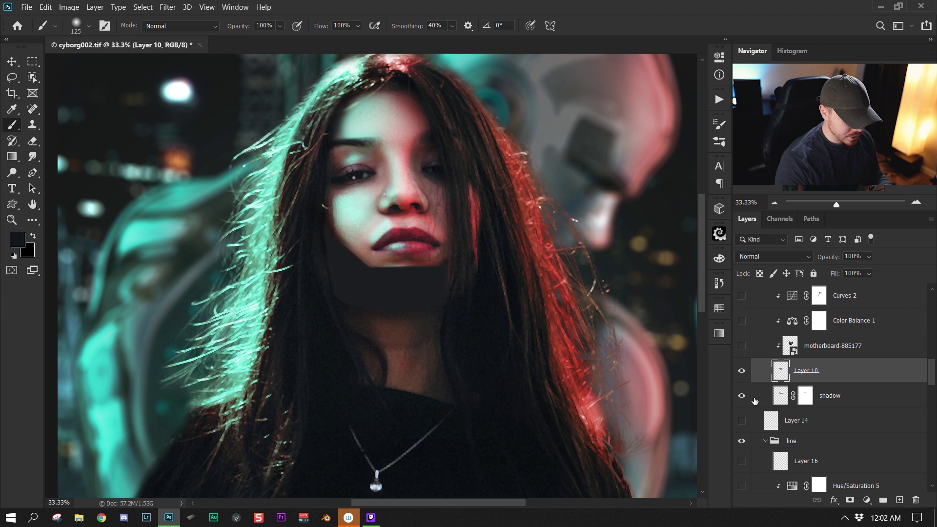
{"action": "left_click", "coordinate": [862, 397]}
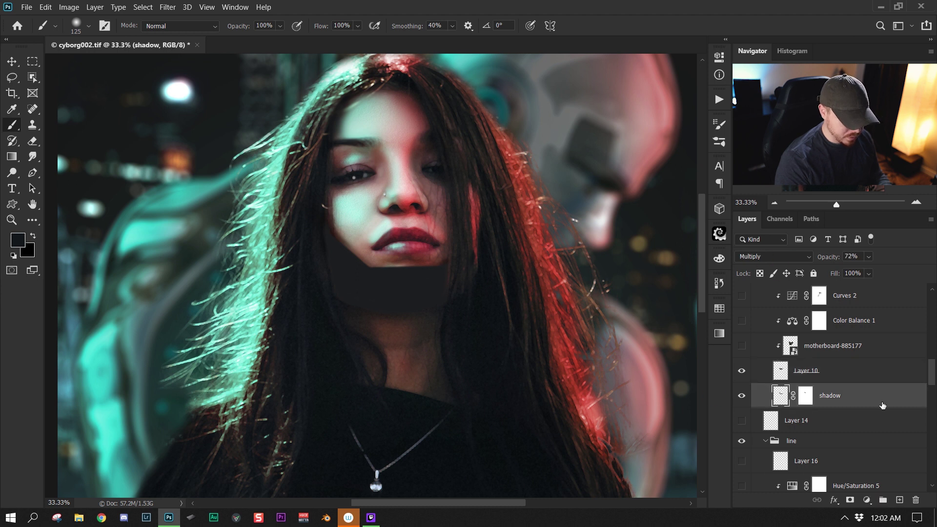
{"action": "left_click", "coordinate": [779, 256]}
{"action": "left_click", "coordinate": [775, 246]}
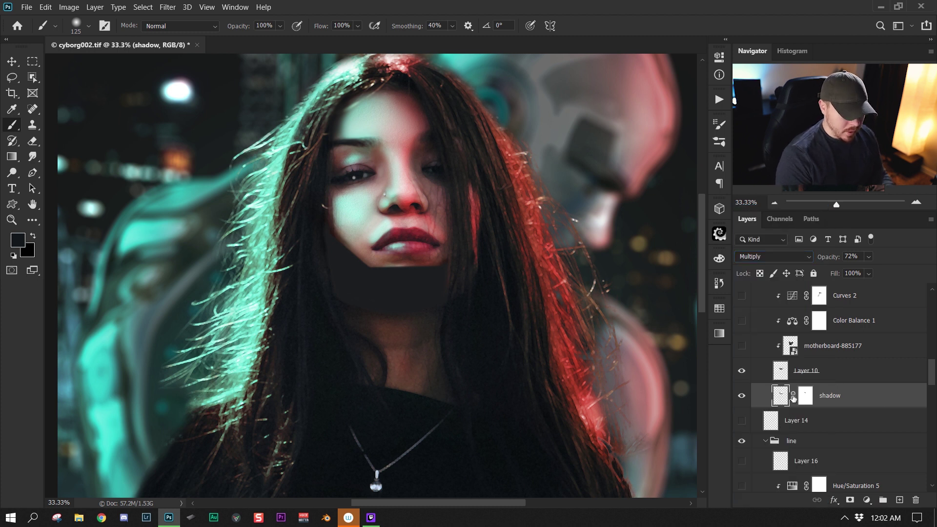
{"action": "key", "text": "bracketright"}
{"action": "key", "text": "bracketright"}
{"action": "key", "text": "bracketright"}
{"action": "key", "text": "z"}
{"action": "left_click", "coordinate": [407, 293], "text": "alt"}
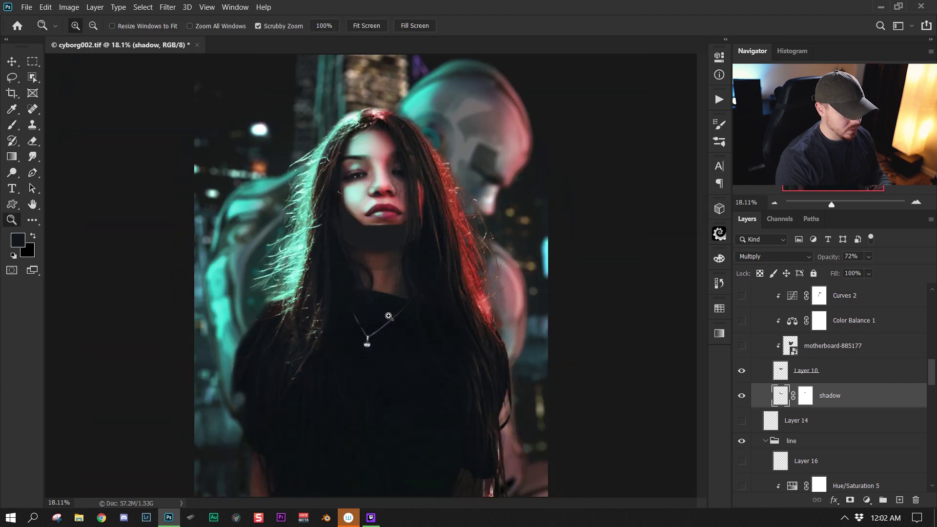
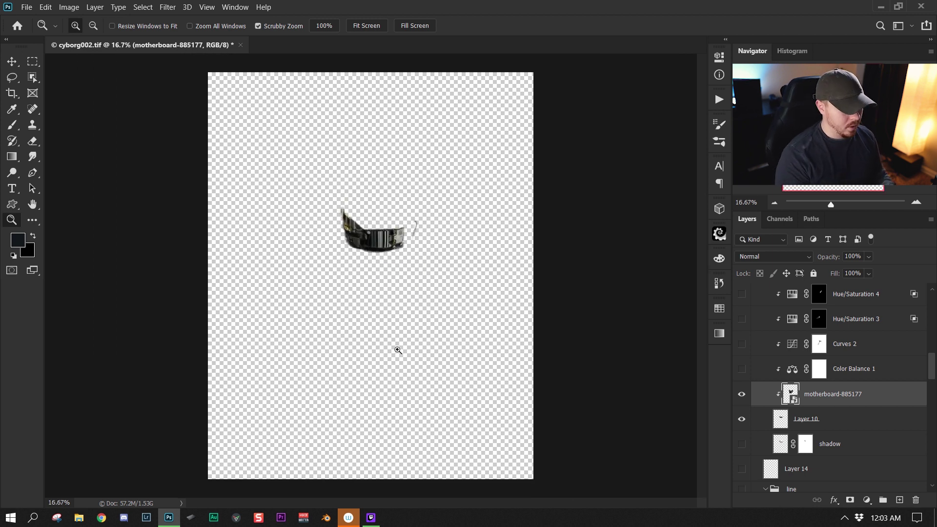
Inspect the isolated motherboard-885177 texture, restore the other layers, and turn on the texture clipped to the chin shape
{"action": "key", "text": "ctrl+plus"}
{"action": "key", "text": "ctrl+plus"}
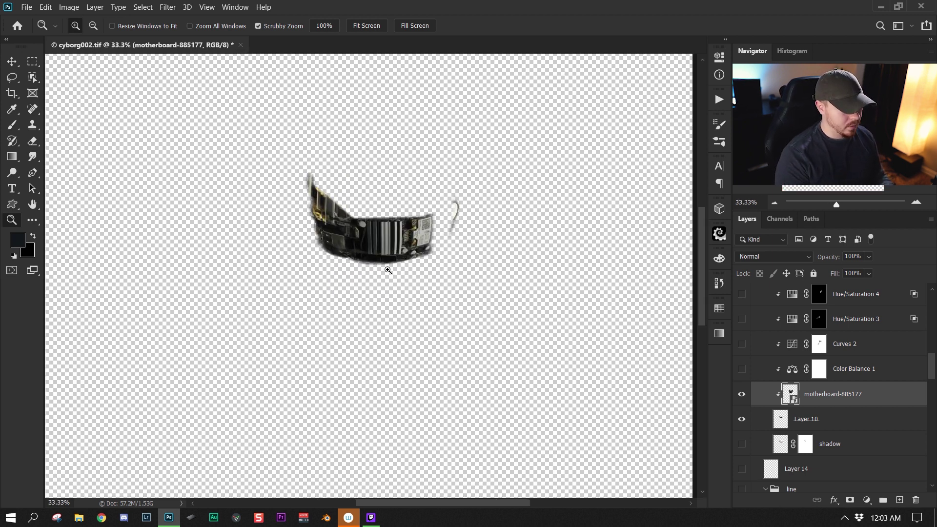
{"action": "left_click", "coordinate": [388, 270]}
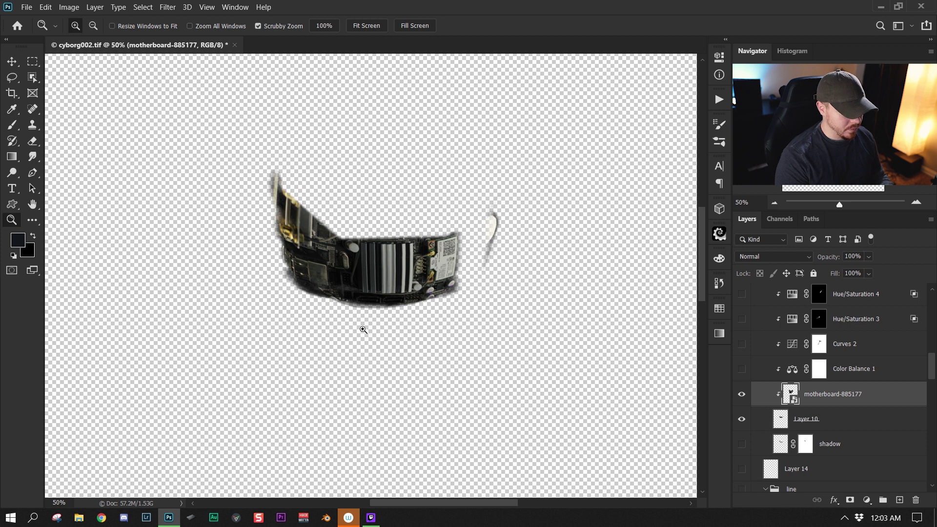
{"action": "left_click", "coordinate": [742, 394], "text": "alt"}
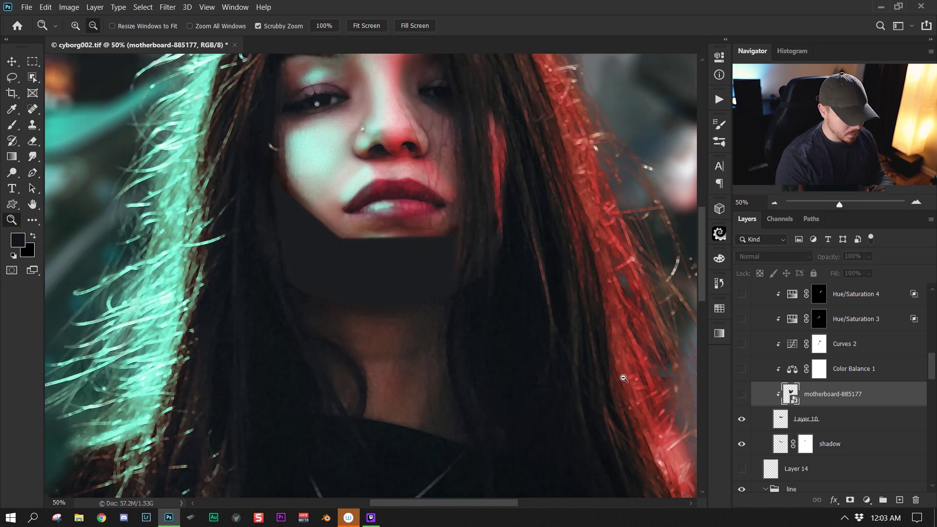
{"action": "left_click", "coordinate": [742, 395]}
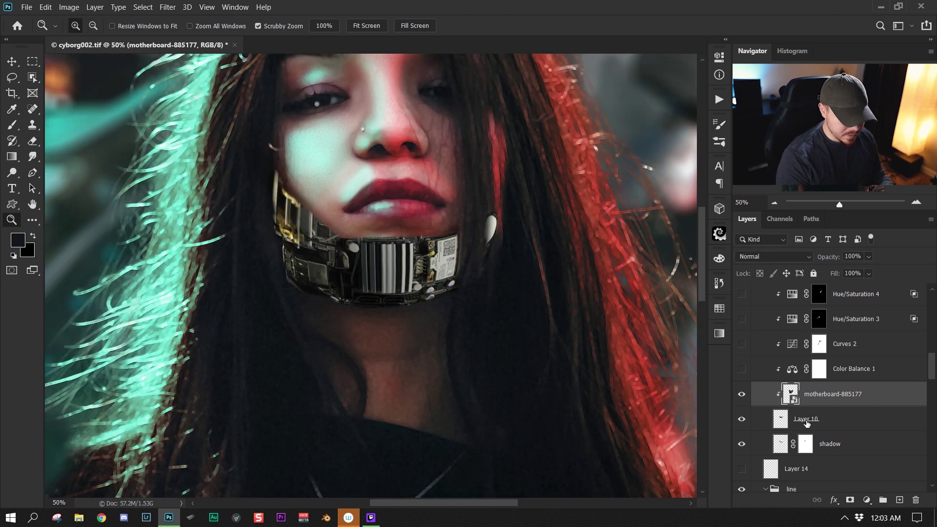
Try repositioning the motherboard-885177 texture inside the chin shape with Free Transform
{"action": "left_click", "coordinate": [474, 300], "text": "alt"}
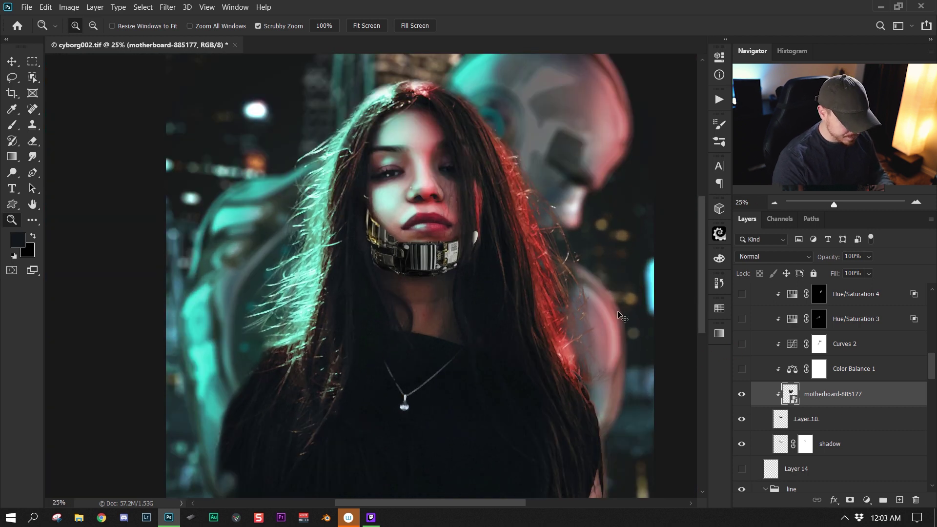
{"action": "key", "text": "ctrl+t"}
{"action": "left_click_drag", "start_coordinate": [514, 239], "coordinate": [437, 311]}
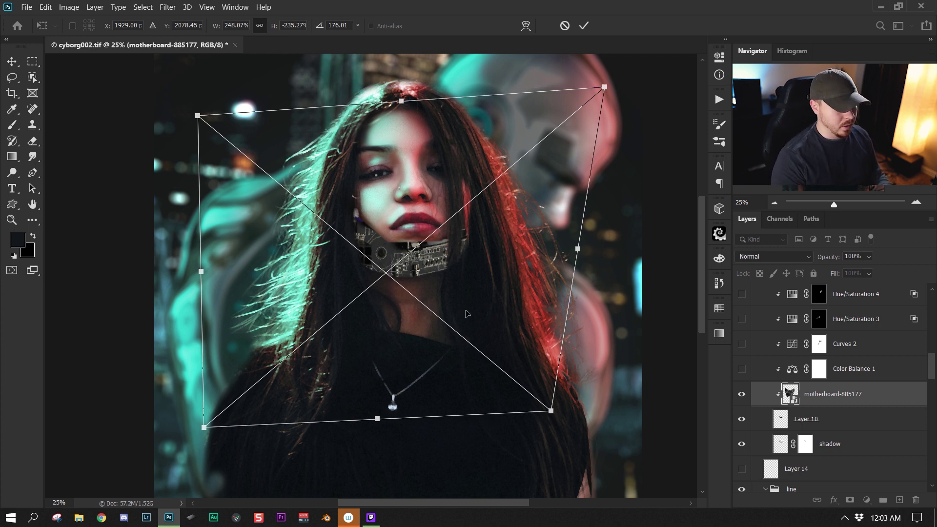
{"action": "left_click_drag", "start_coordinate": [445, 276], "coordinate": [483, 273]}
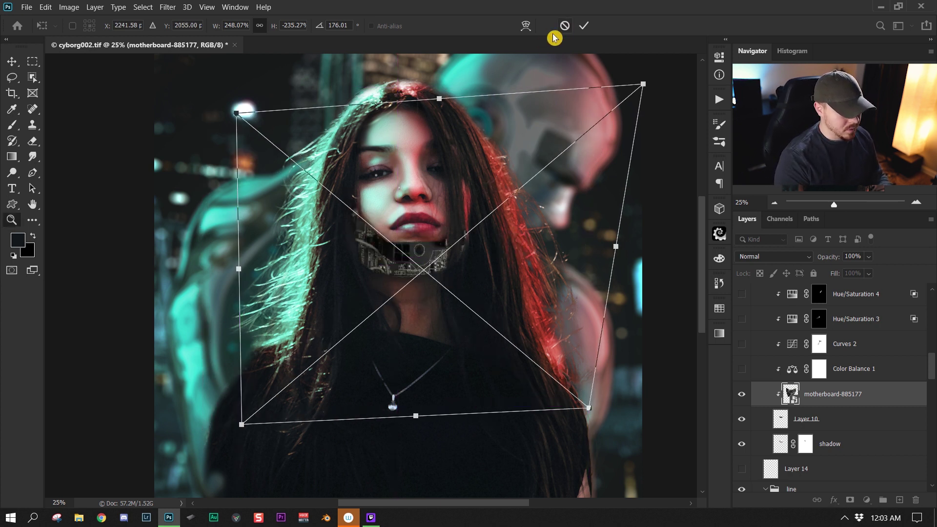
{"action": "left_click", "coordinate": [583, 25]}
{"action": "left_click", "coordinate": [437, 256]}
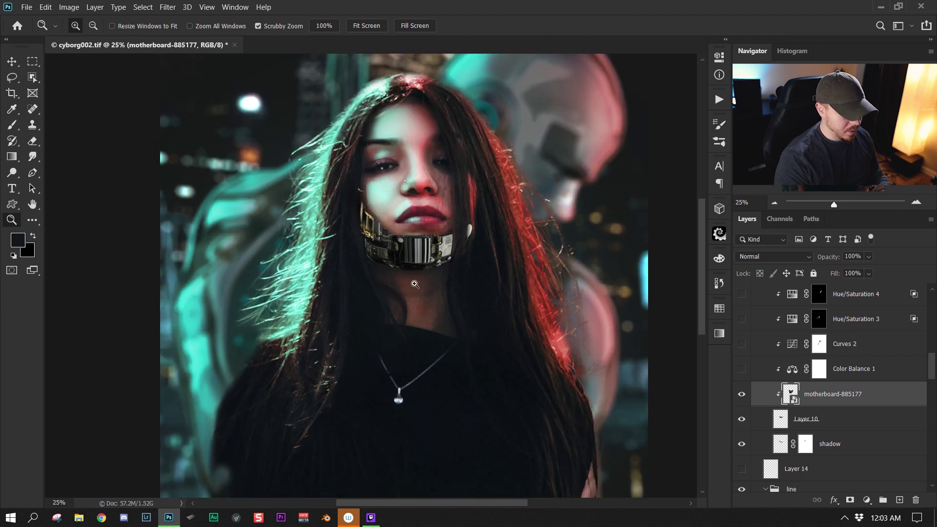
{"action": "scroll", "coordinate": [471, 293], "scroll_direction": "up", "scroll_amount": 2}
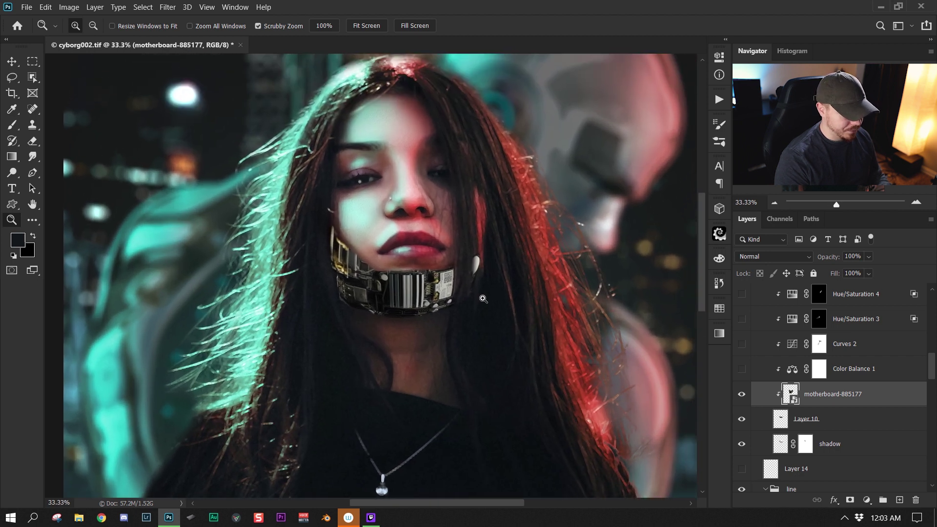
Turn on the Color Balance 1 adjustment clipped to the motherboard-885177 texture and open its settings
{"action": "left_click", "coordinate": [867, 379]}
{"action": "key", "text": "ctrl+minus"}
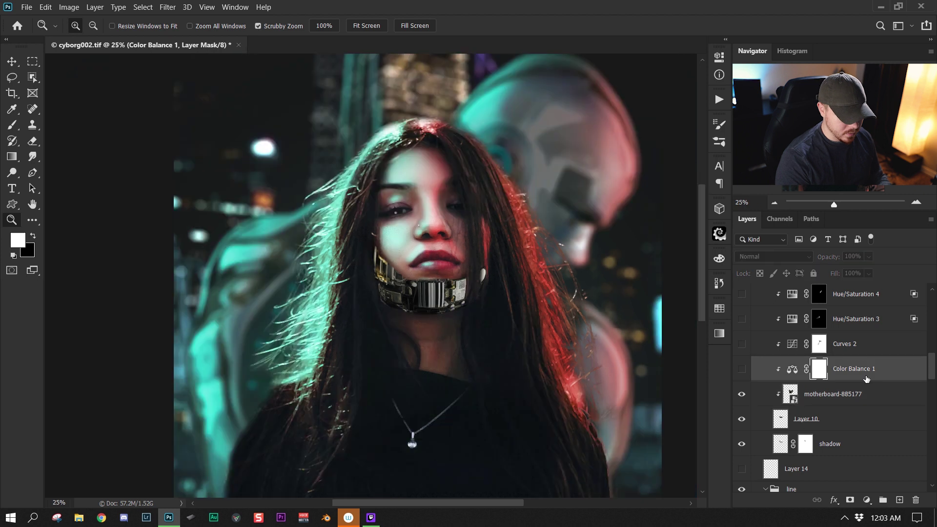
{"action": "scroll", "coordinate": [920, 378], "scroll_direction": "up", "scroll_amount": 2}
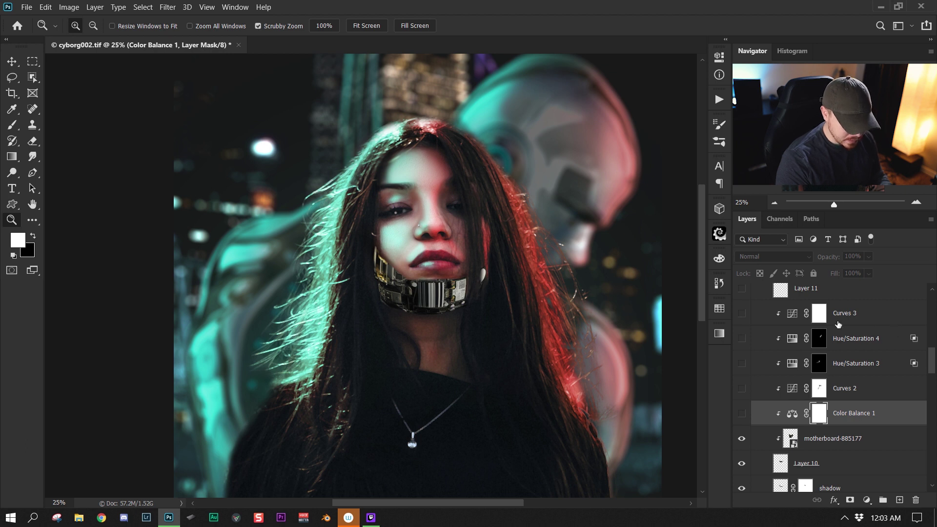
{"action": "left_click", "coordinate": [776, 312]}
{"action": "scroll", "coordinate": [930, 382], "scroll_direction": "down", "scroll_amount": 1}
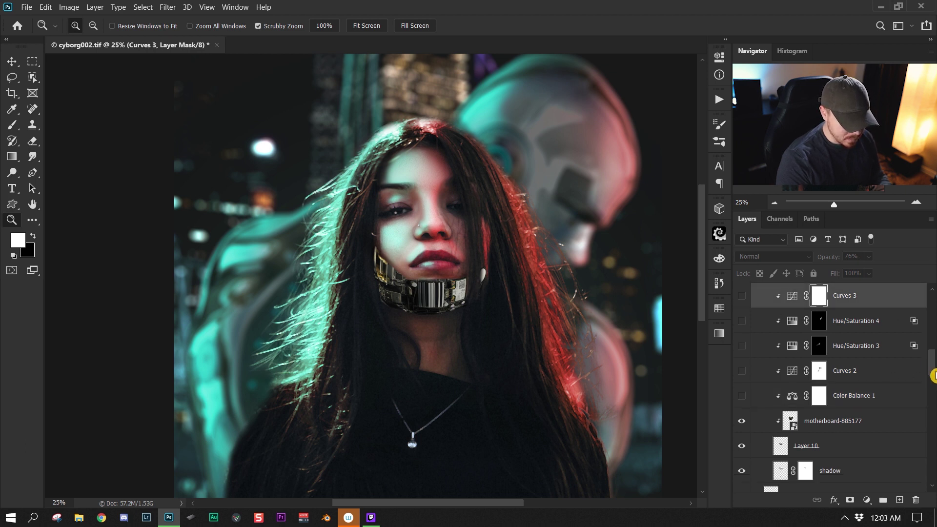
{"action": "left_click", "coordinate": [753, 410]}
{"action": "left_click", "coordinate": [742, 408]}
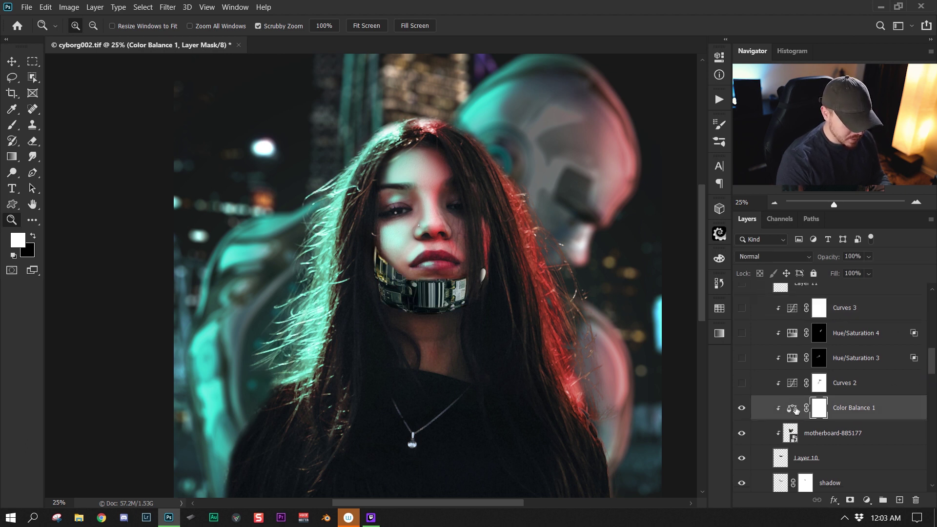
{"action": "left_click", "coordinate": [791, 409]}
{"action": "double_click", "coordinate": [790, 411]}
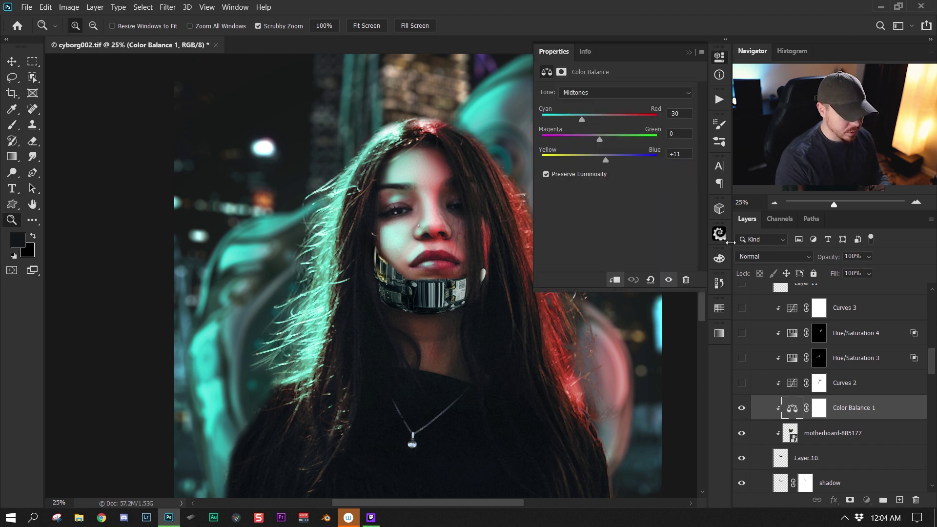
Turn on the Curves 2 adjustment to darken the jaw texture, with its mask selected and the Brush tool active
{"action": "left_click", "coordinate": [871, 388]}
{"action": "key", "text": "ctrl+minus"}
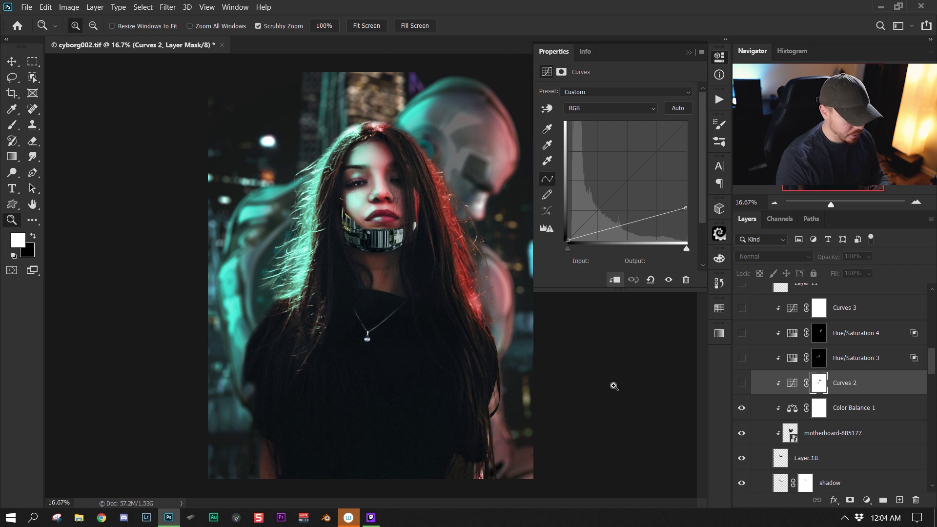
{"action": "left_click", "coordinate": [741, 383]}
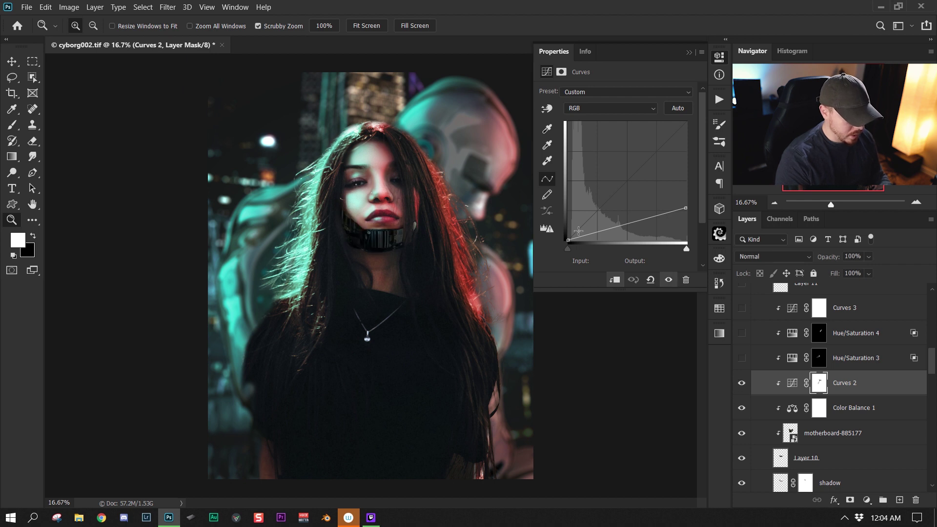
{"action": "key", "text": "b"}
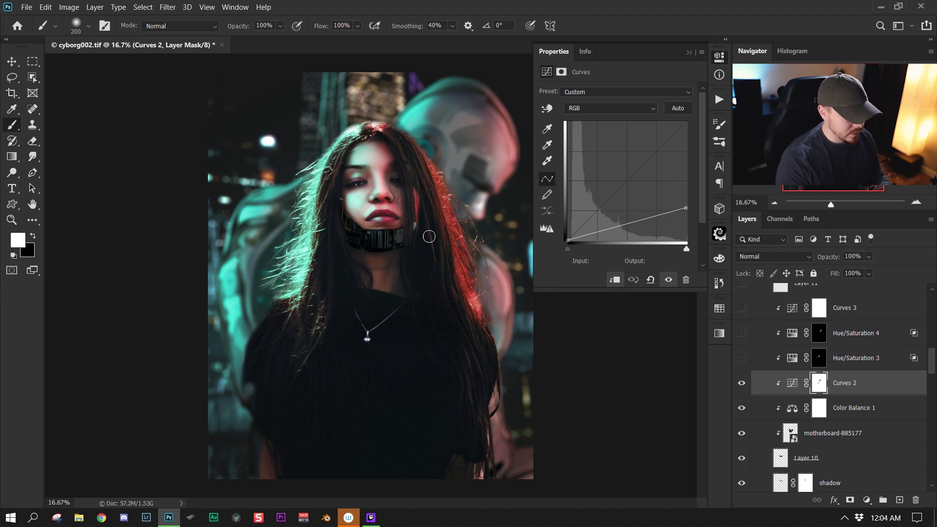
Turn on the Hue/Saturation 3 and Hue/Saturation 4 adjustments to tint the jaw with teal and red light, comparing the effect
{"action": "left_click", "coordinate": [772, 367]}
{"action": "left_click", "coordinate": [741, 359]}
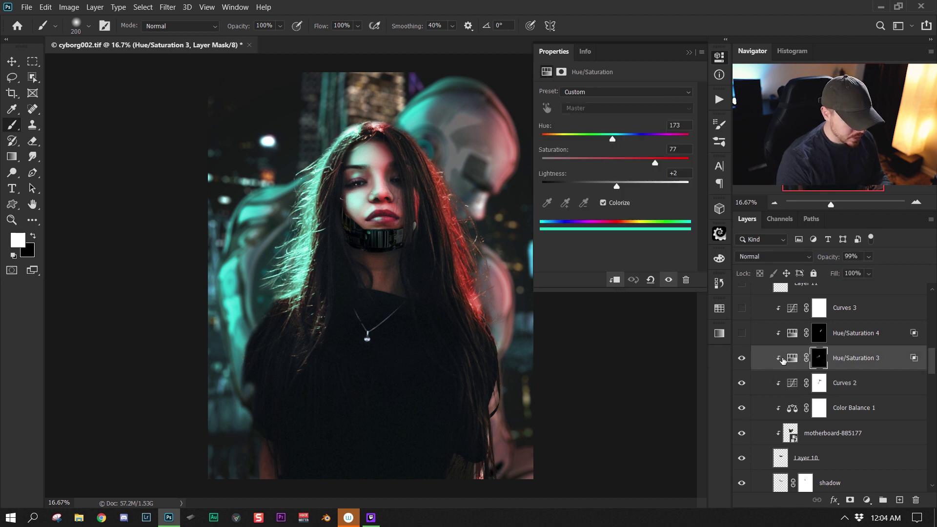
{"action": "left_click", "coordinate": [742, 360]}
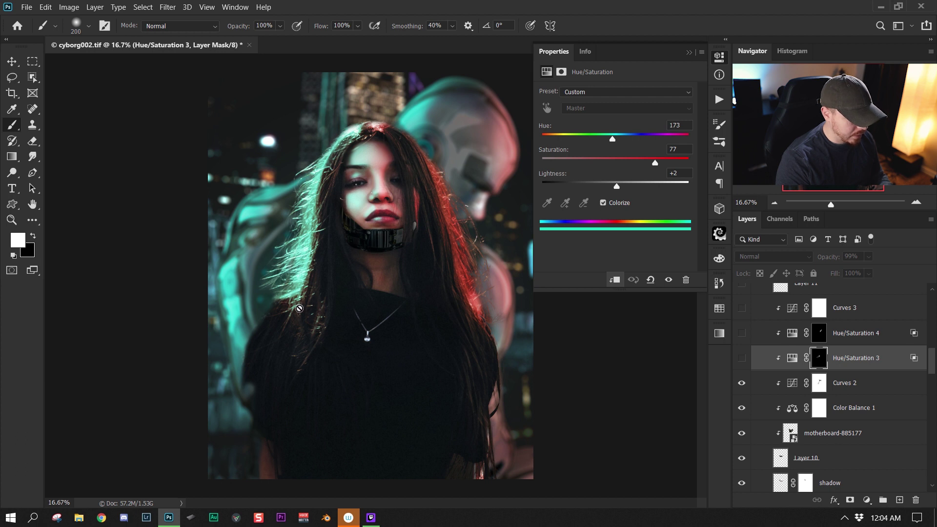
{"action": "left_click", "coordinate": [741, 358]}
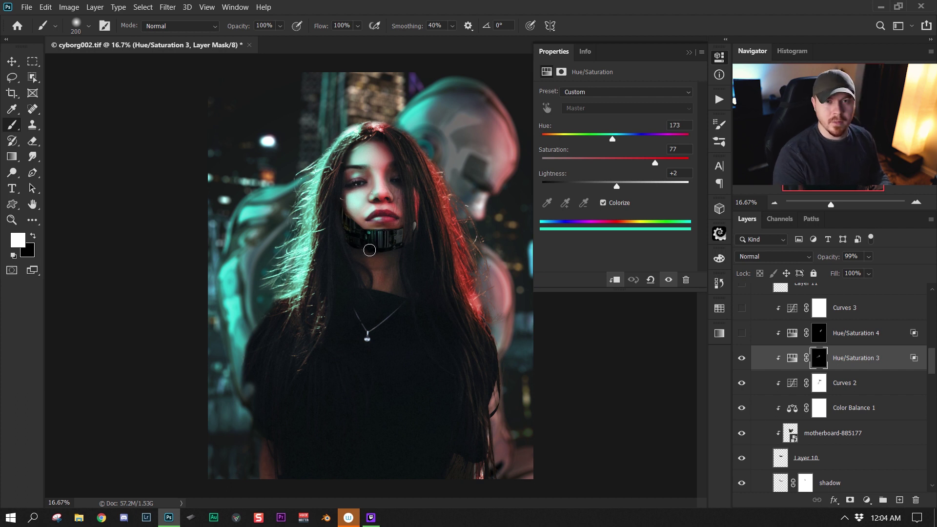
{"action": "left_click", "coordinate": [829, 336]}
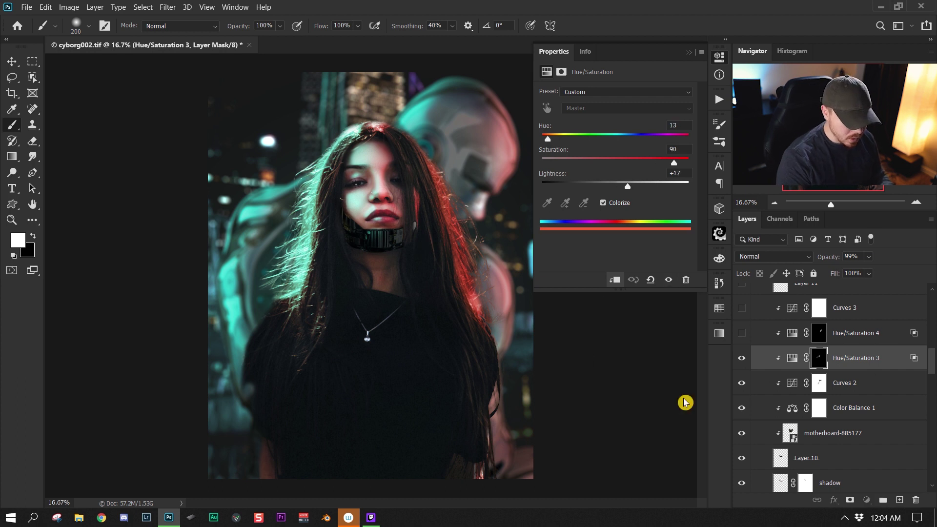
{"action": "left_click", "coordinate": [742, 333]}
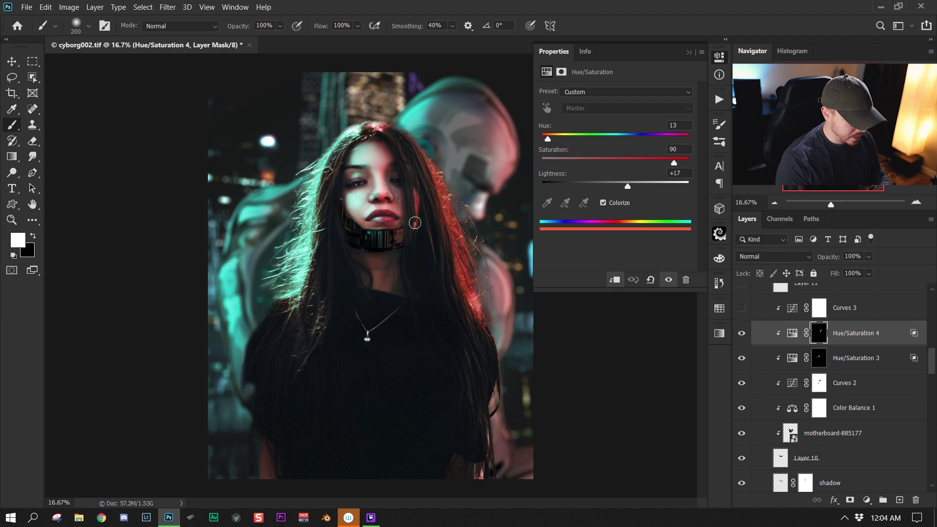
Turn on the Curves 3 adjustment and compare the jaw with and without it
{"action": "key", "text": "z"}
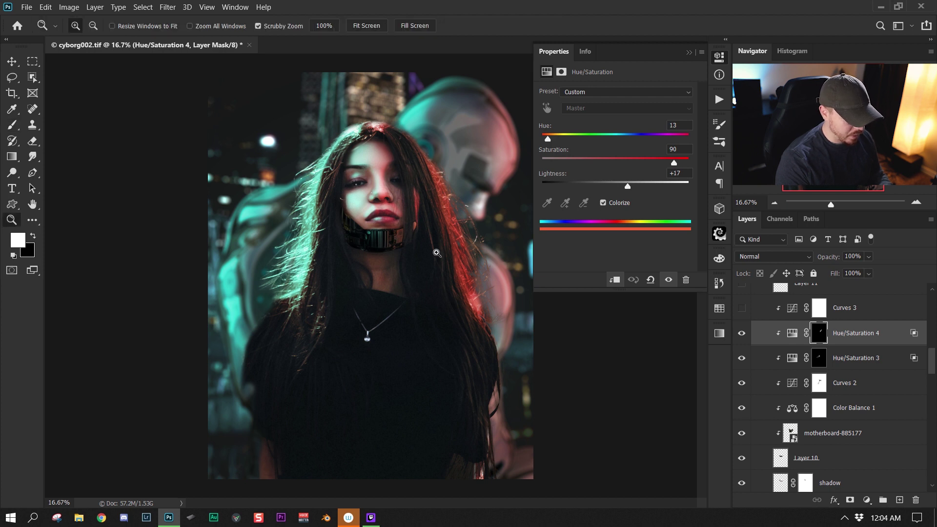
{"action": "key", "text": "ctrl+minus"}
{"action": "key", "text": "ctrl+minus"}
{"action": "key", "text": "ctrl+plus"}
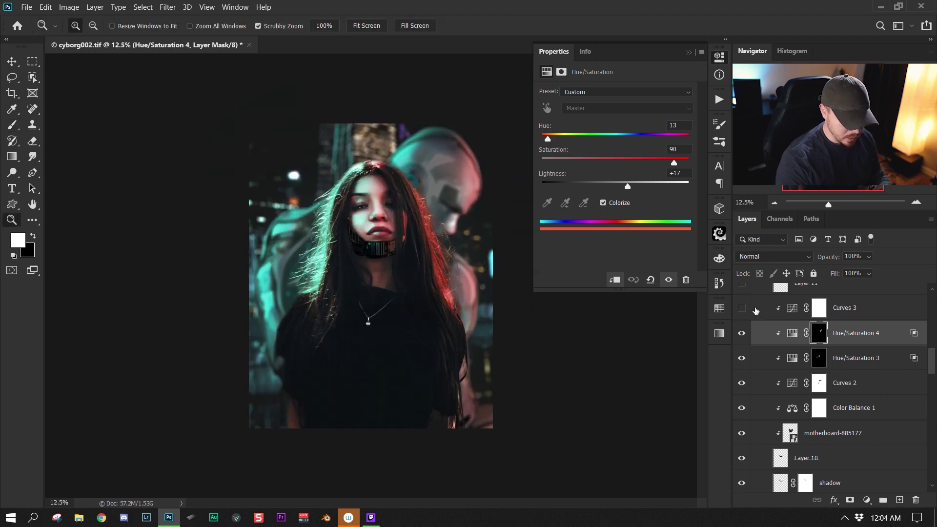
{"action": "left_click", "coordinate": [790, 312]}
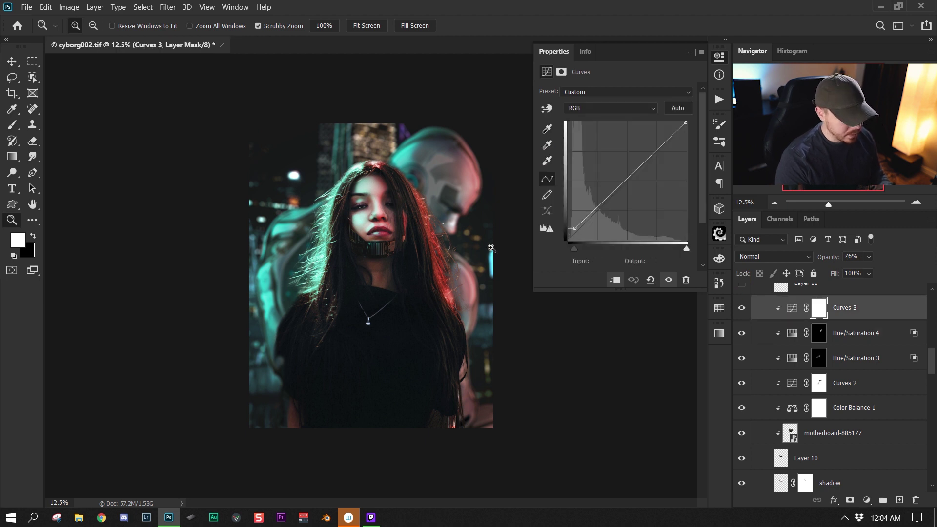
{"action": "left_click_drag", "start_coordinate": [368, 261], "coordinate": [388, 275]}
{"action": "left_click", "coordinate": [388, 275]}
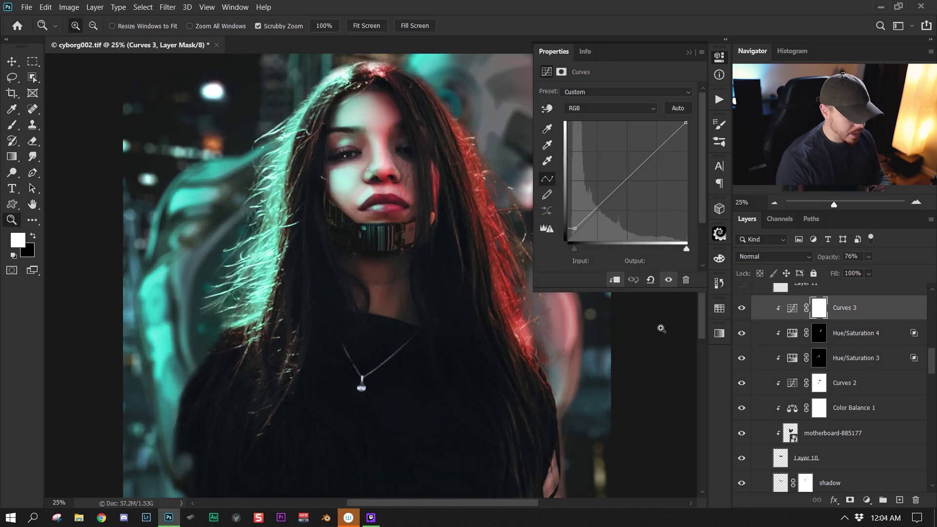
{"action": "left_click", "coordinate": [741, 307]}
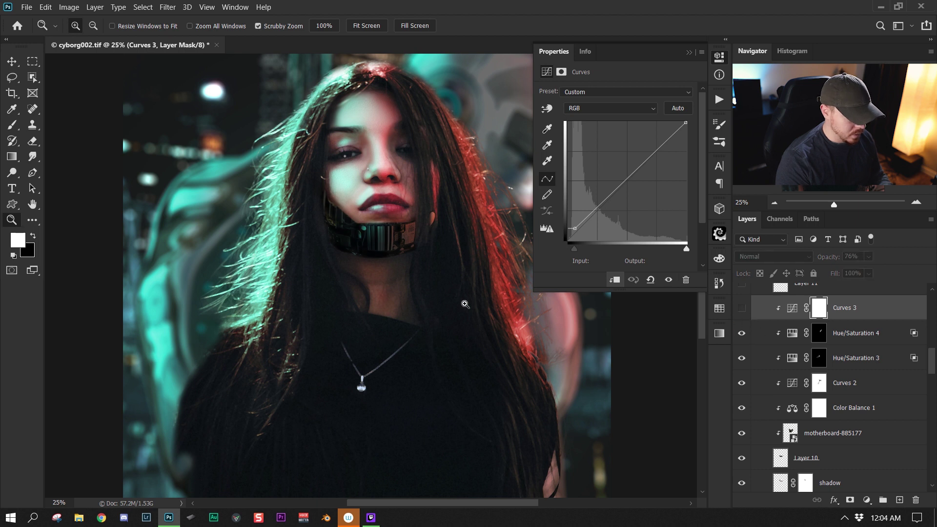
{"action": "left_click", "coordinate": [741, 308]}
Select Layer 13 above Layer 12 and turn on its visibility
{"action": "left_click", "coordinate": [403, 259], "text": "alt"}
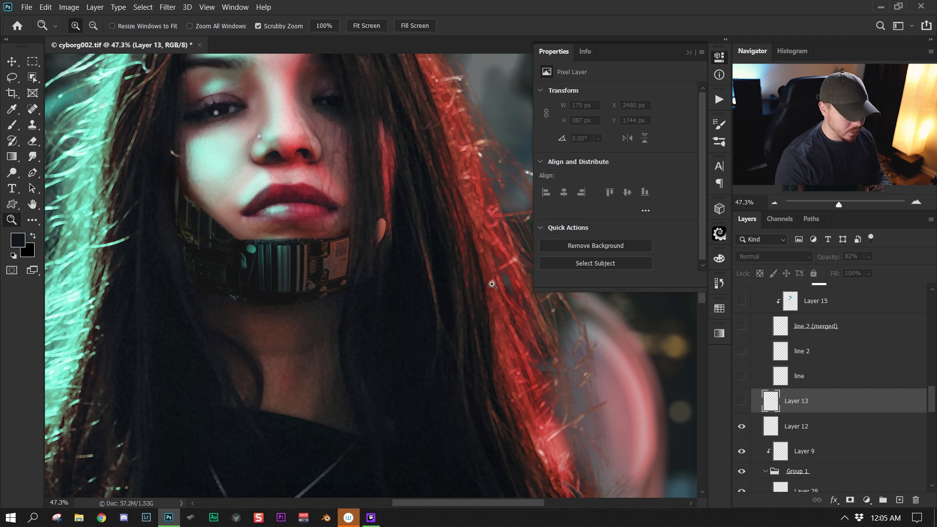
{"action": "left_click", "coordinate": [404, 272], "text": "alt"}
{"action": "left_click", "coordinate": [439, 339]}
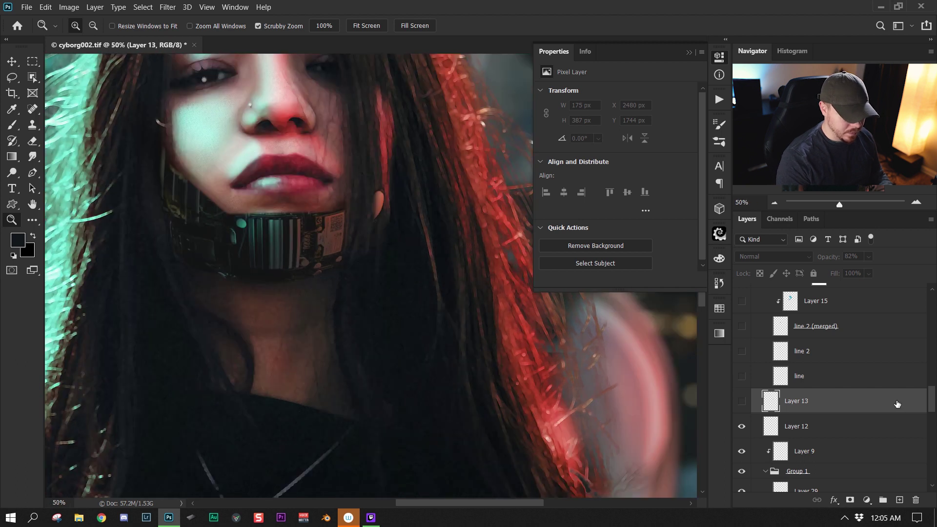
{"action": "left_click_drag", "start_coordinate": [932, 398], "coordinate": [881, 406]}
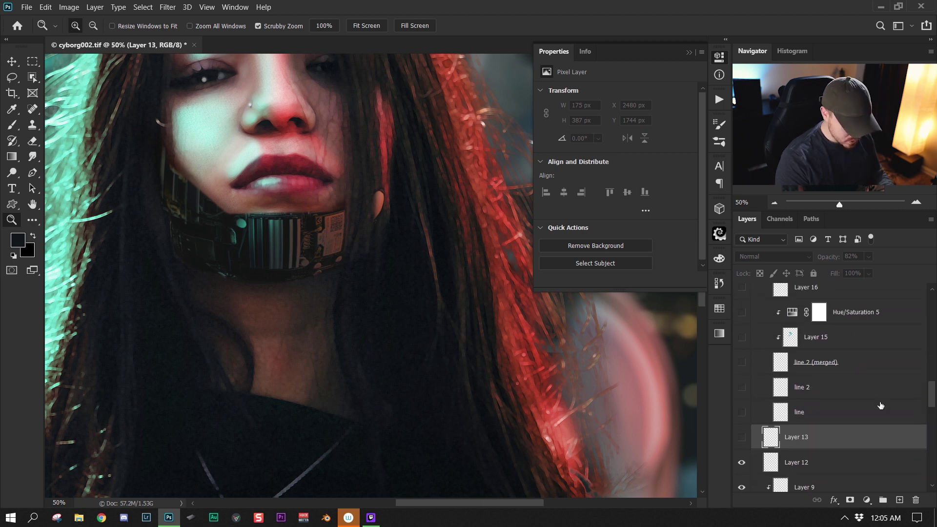
{"action": "left_click_drag", "start_coordinate": [243, 242], "coordinate": [388, 236]}
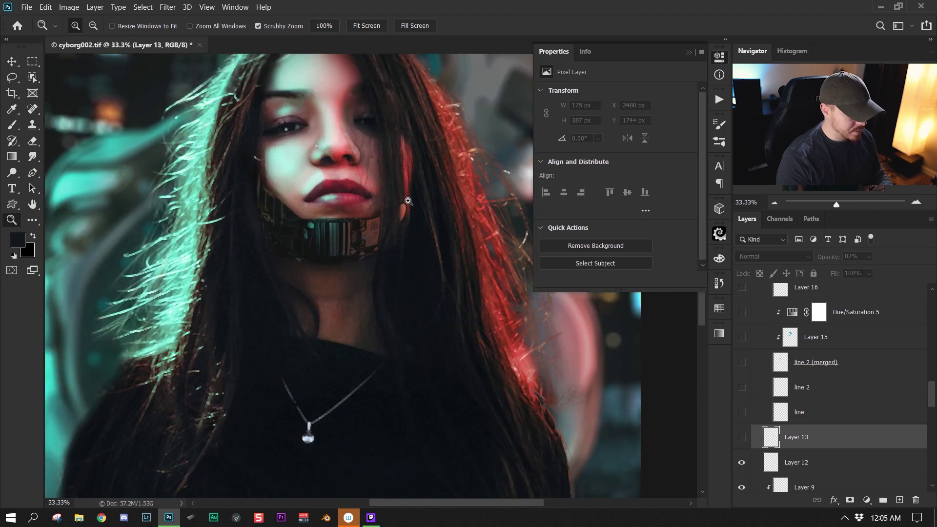
{"action": "key", "text": "b"}
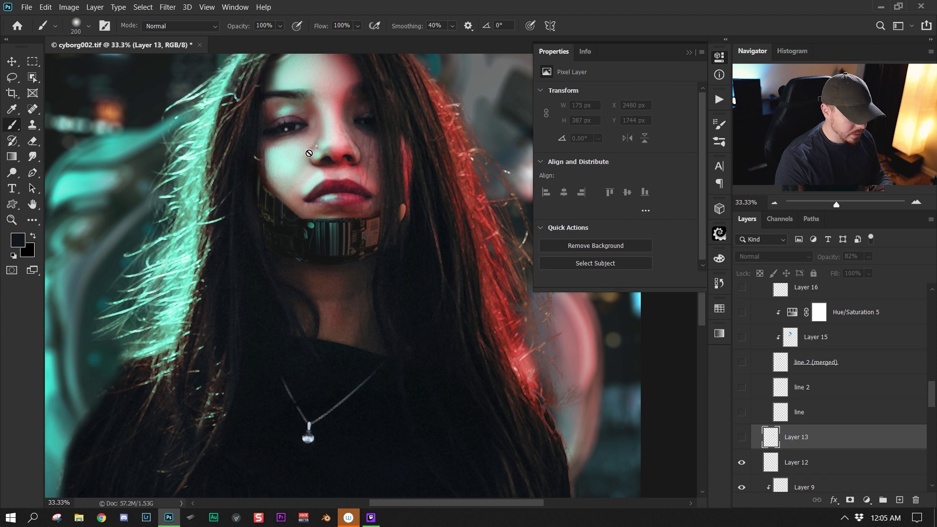
{"action": "left_click", "coordinate": [742, 437]}
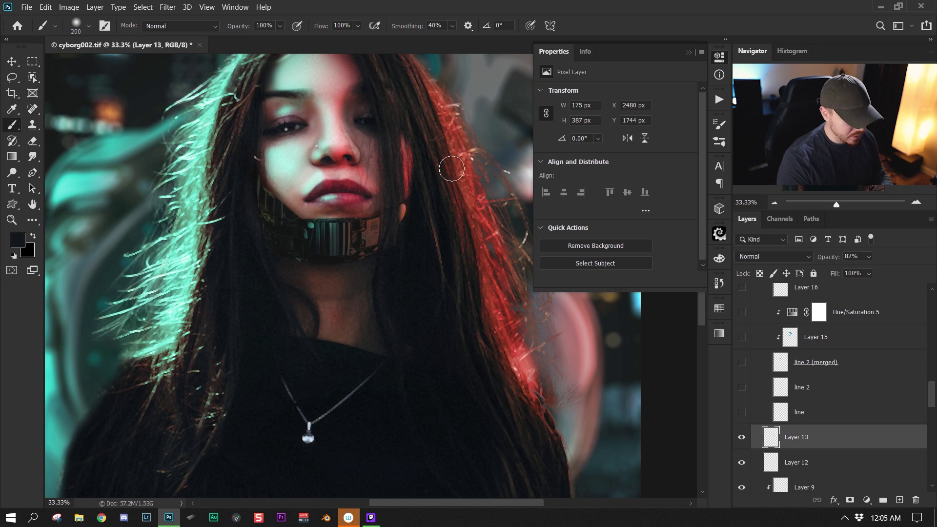
Preview the line and line 2 layers on the cheek, and show the line 2 (merged) layer in their place
{"action": "left_click", "coordinate": [741, 413]}
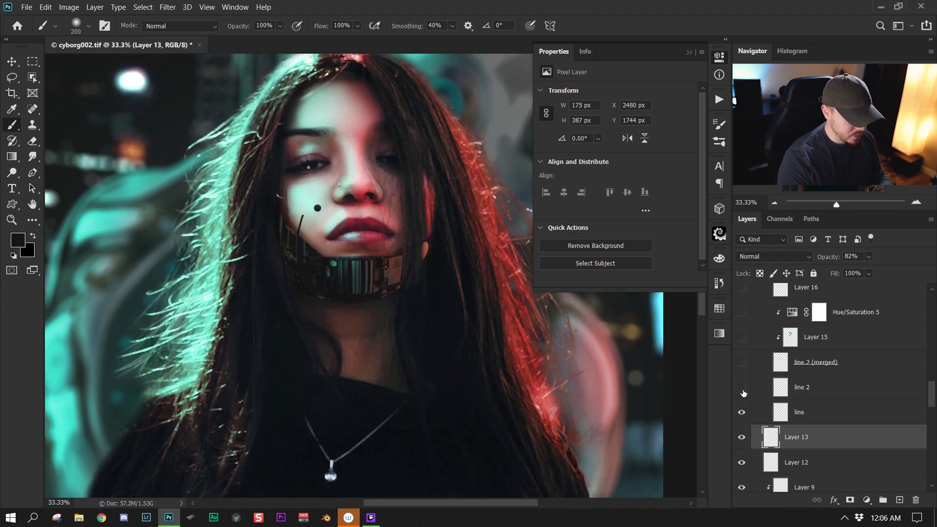
{"action": "left_click", "coordinate": [742, 388]}
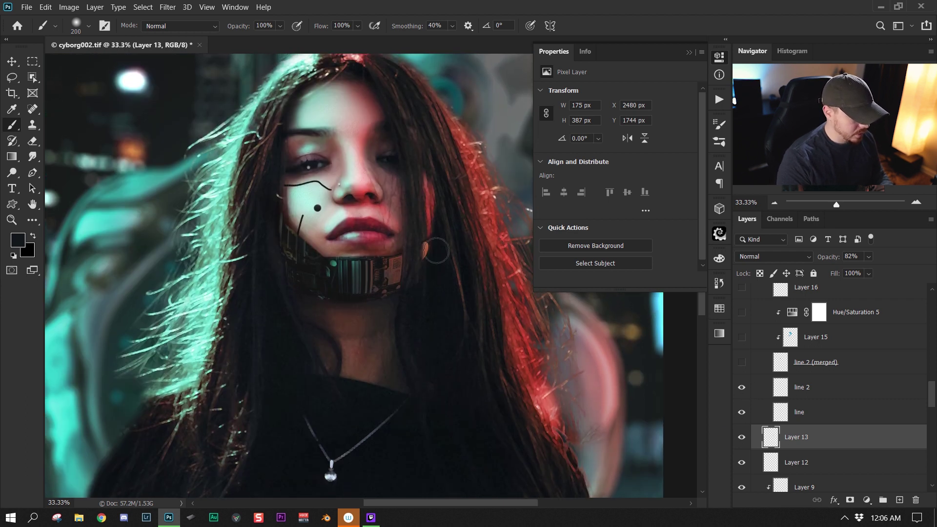
{"action": "key", "text": "z"}
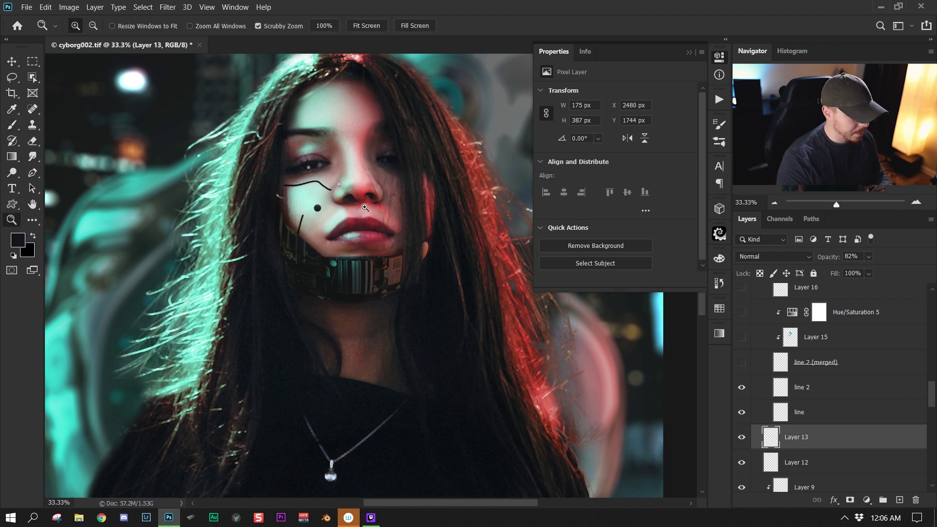
{"action": "mouse_move", "coordinate": [380, 264]}
{"action": "left_mouse_down"}
{"action": "mouse_move", "coordinate": [361, 244]}
{"action": "mouse_move", "coordinate": [411, 224]}
{"action": "left_mouse_up"}
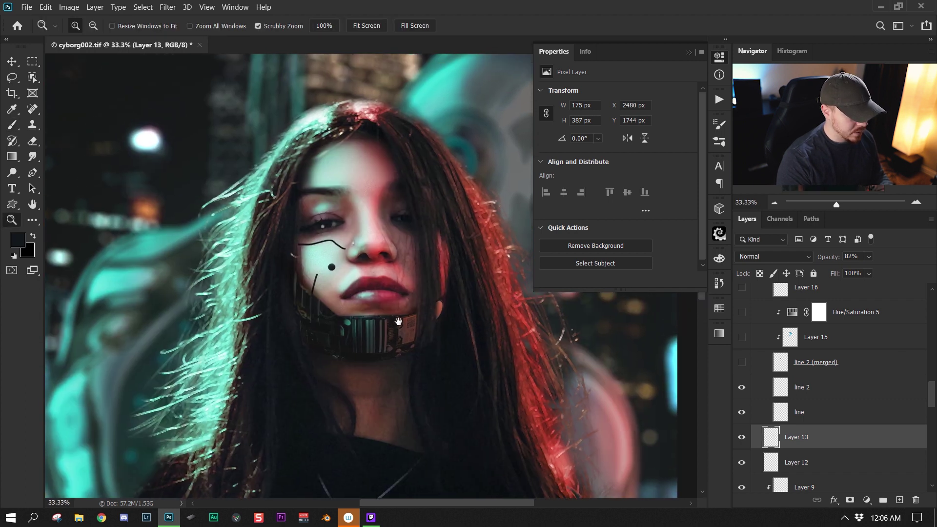
{"action": "left_click", "coordinate": [582, 384], "text": "alt"}
{"action": "left_click", "coordinate": [742, 362]}
{"action": "left_click", "coordinate": [742, 387]}
{"action": "left_click", "coordinate": [741, 412]}
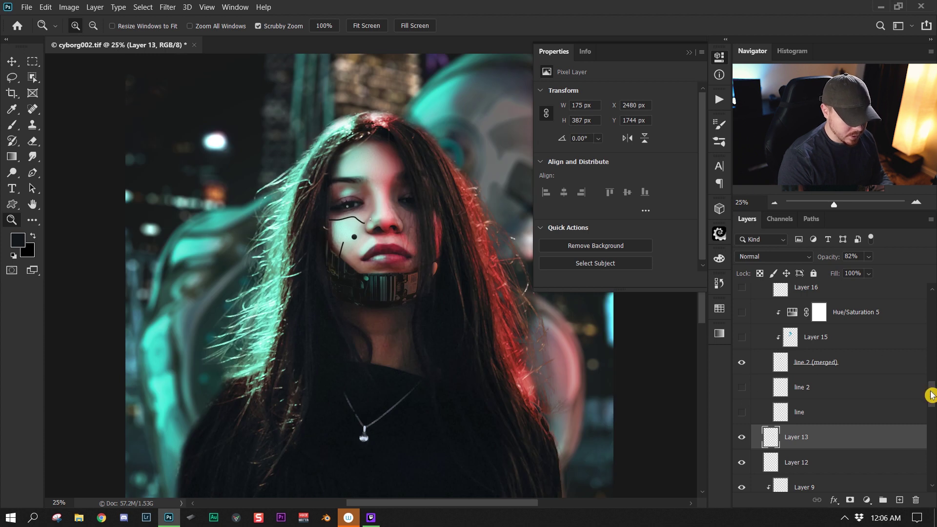
Turn on the Linear Dodge (Add) Layer 15 clipped to the cheek lines, and select the line 2 (merged) layer
{"action": "scroll", "coordinate": [839, 351], "scroll_direction": "up", "scroll_amount": 1}
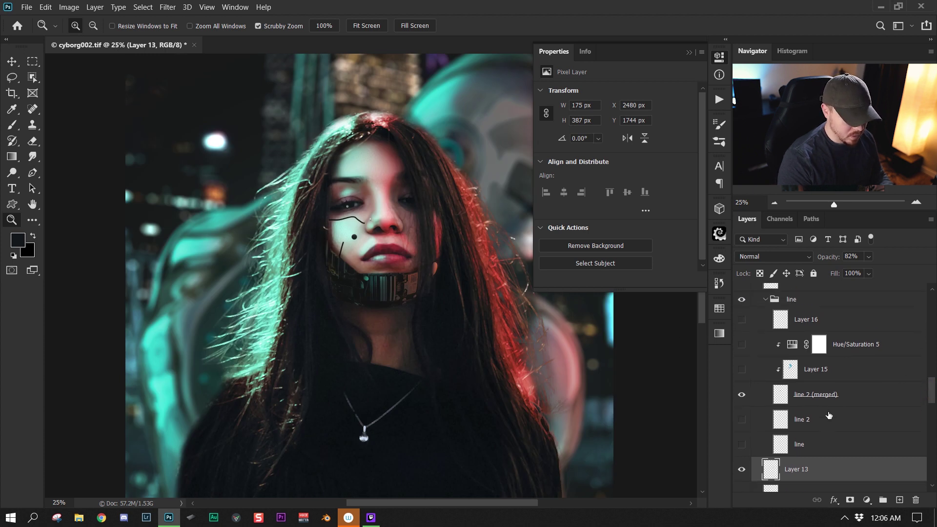
{"action": "left_click", "coordinate": [812, 373]}
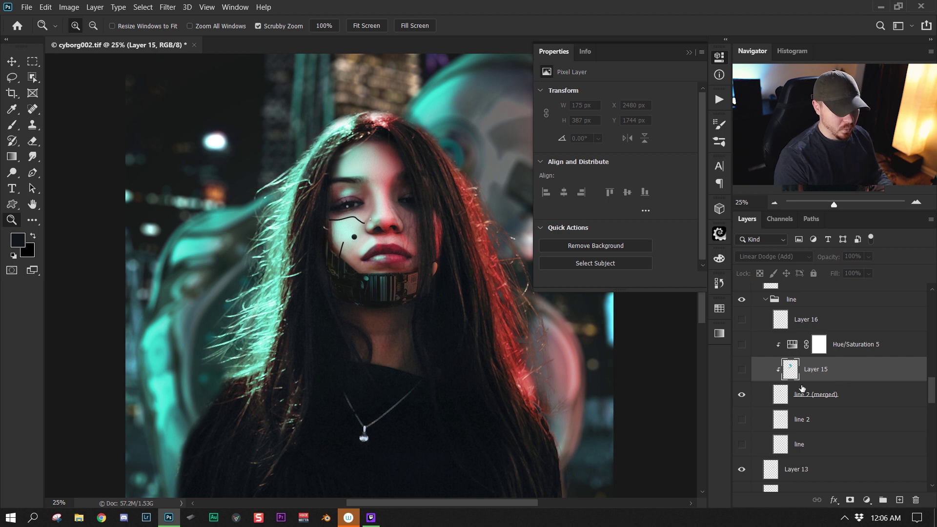
{"action": "left_click", "coordinate": [742, 369]}
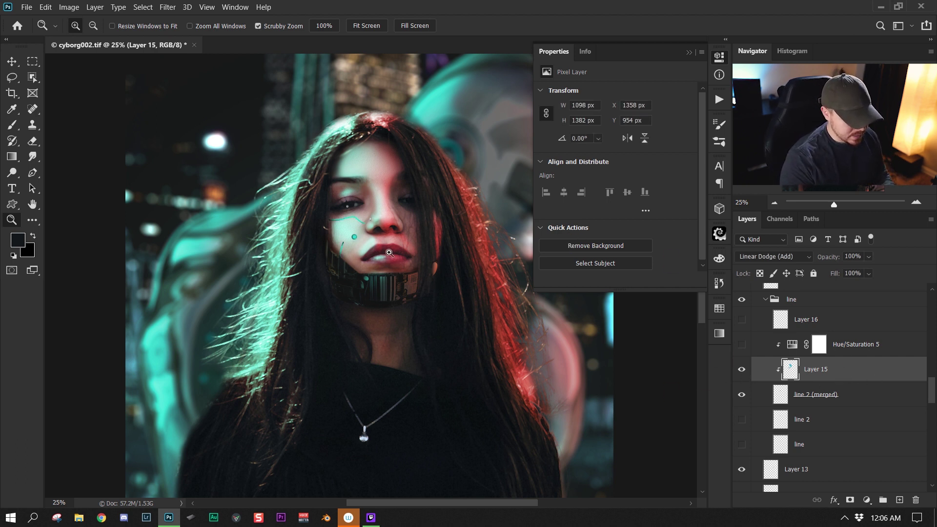
{"action": "left_click", "coordinate": [793, 398]}
Preview the Hue/Saturation 5 adjustment and examine the teal cheek lines up close
{"action": "left_click", "coordinate": [741, 344]}
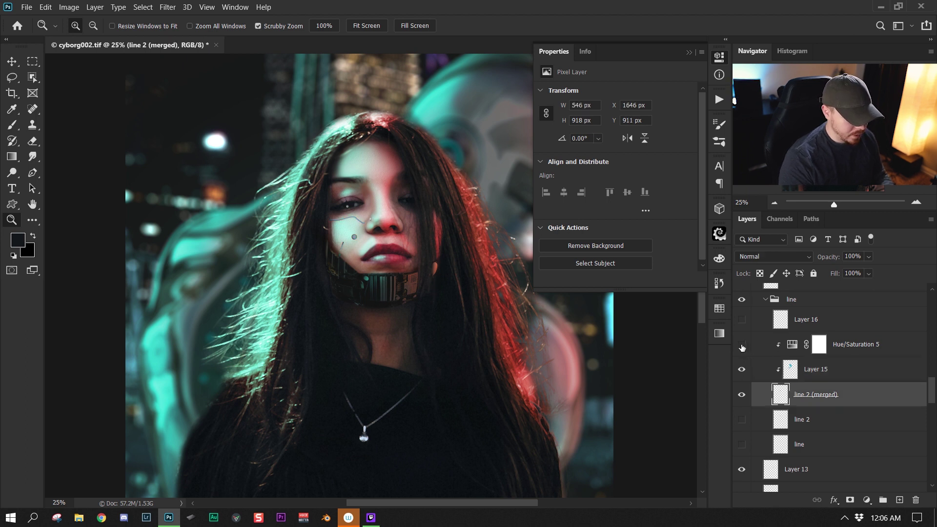
{"action": "left_click", "coordinate": [354, 252], "text": "alt"}
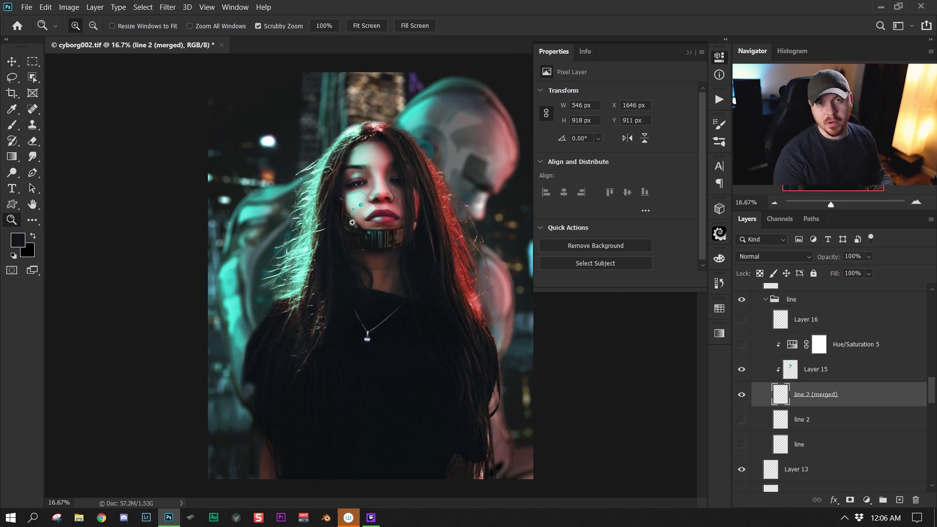
{"action": "left_click", "coordinate": [392, 209]}
{"action": "left_click", "coordinate": [397, 229]}
{"action": "left_click", "coordinate": [403, 250]}
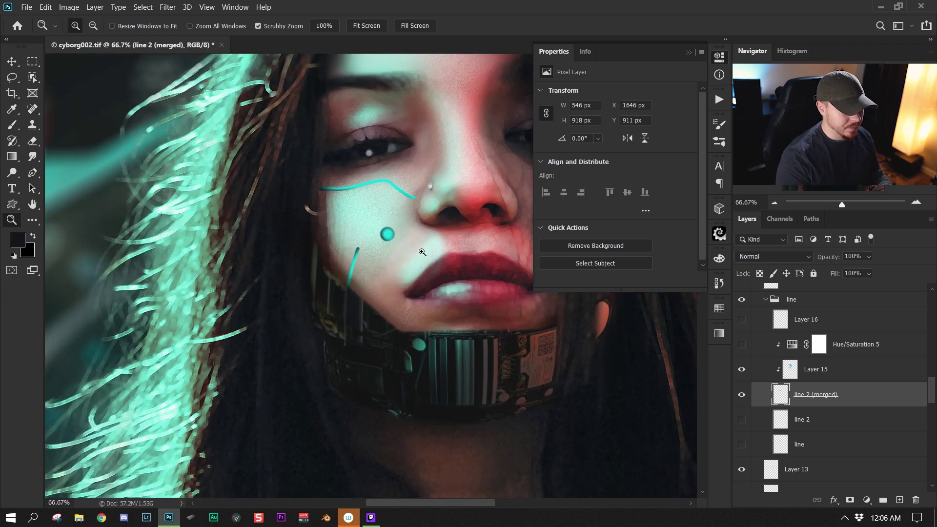
Select the Hue/Saturation 5 adjustment above the cheek lines and turn on its visibility
{"action": "left_click", "coordinate": [409, 270]}
{"action": "left_click", "coordinate": [419, 256], "text": "alt"}
{"action": "left_click", "coordinate": [428, 241], "text": "alt"}
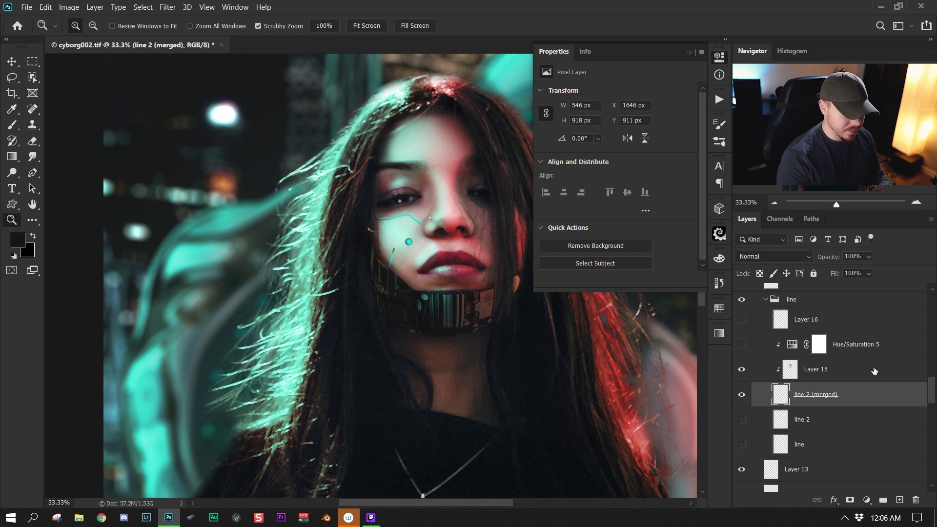
{"action": "left_click", "coordinate": [802, 351]}
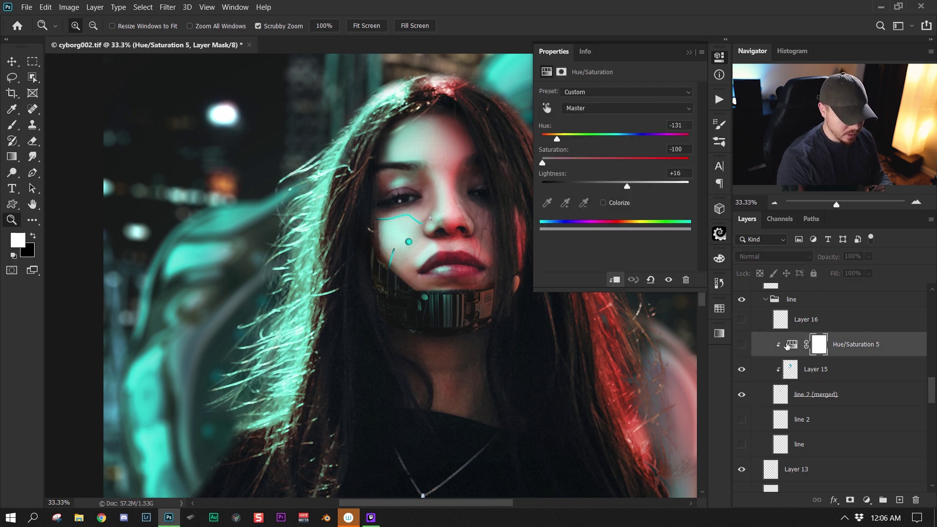
{"action": "left_click", "coordinate": [742, 344]}
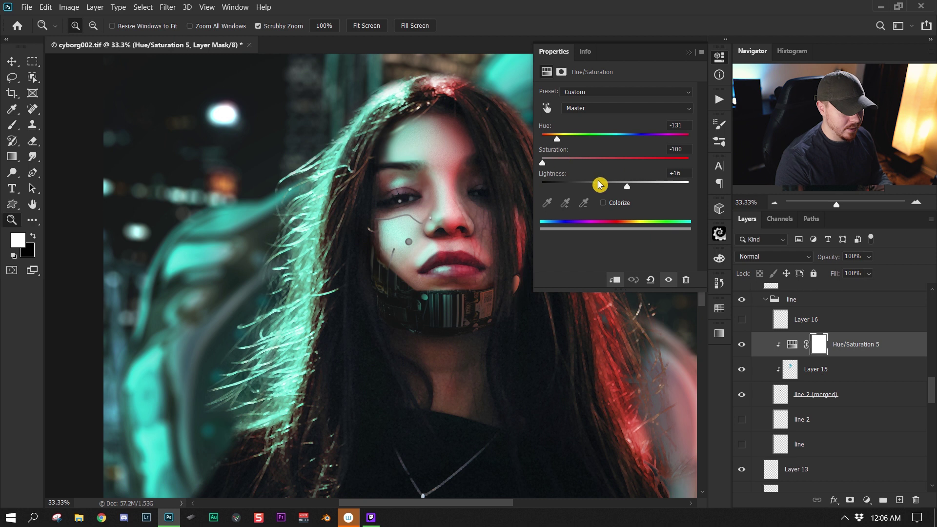
{"action": "mouse_move", "coordinate": [426, 240]}
{"action": "left_mouse_down"}
{"action": "mouse_move", "coordinate": [380, 242]}
{"action": "mouse_move", "coordinate": [415, 241]}
{"action": "left_mouse_up"}
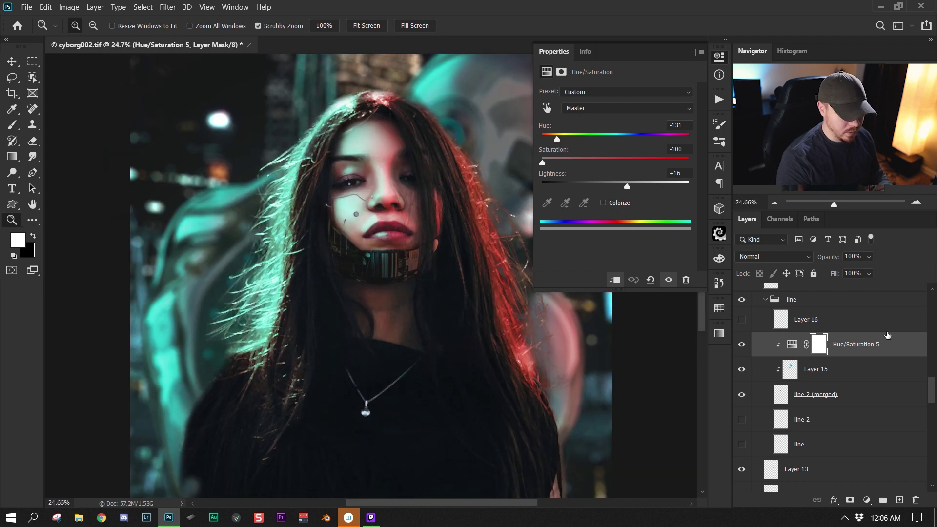
Select the Layer 20 smart object above Group 2, turn on its visibility and view the whole image
{"action": "scroll", "coordinate": [740, 319], "scroll_direction": "up", "scroll_amount": 5}
{"action": "left_click", "coordinate": [761, 398]}
{"action": "left_click", "coordinate": [741, 397]}
{"action": "left_click", "coordinate": [440, 312], "text": "alt"}
{"action": "left_click", "coordinate": [439, 312], "text": "alt"}
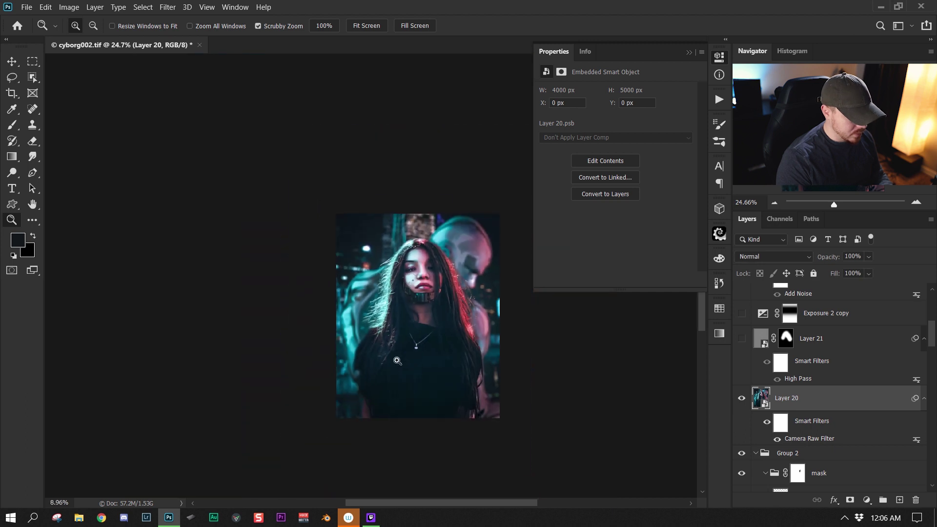
{"action": "left_click", "coordinate": [444, 312], "text": "alt"}
{"action": "left_click", "coordinate": [444, 312]}
{"action": "left_click", "coordinate": [688, 52]}
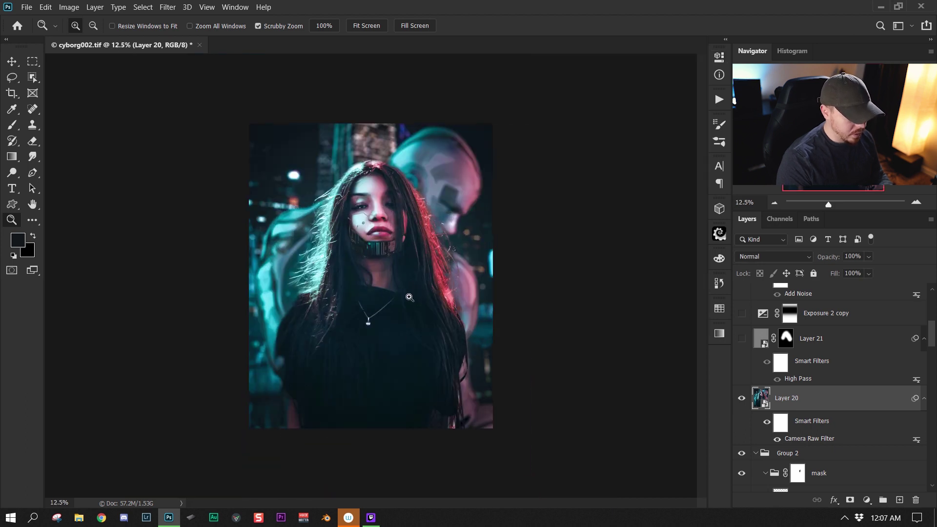
{"action": "left_click", "coordinate": [431, 302]}
{"action": "left_click_drag", "start_coordinate": [486, 295], "coordinate": [459, 336]}
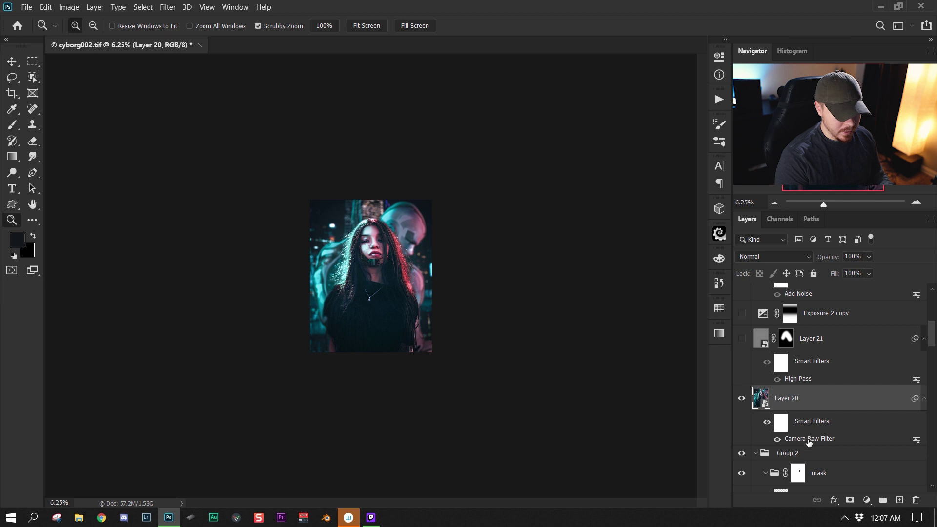
Reopen the Camera Raw filter of Layer 20 and set Contrast to -32 and Clarity to +11
{"action": "left_click_drag", "start_coordinate": [931, 341], "coordinate": [929, 347]}
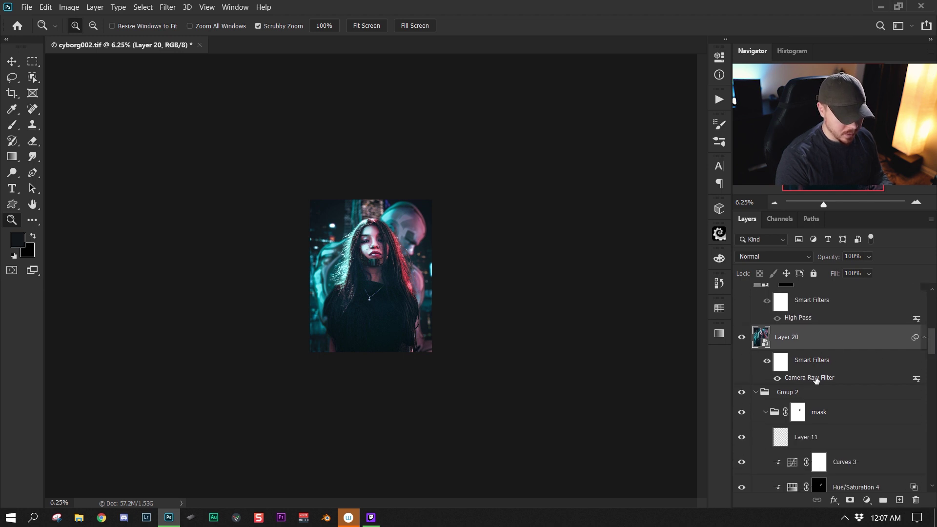
{"action": "key", "text": "ctrl+shift+a"}
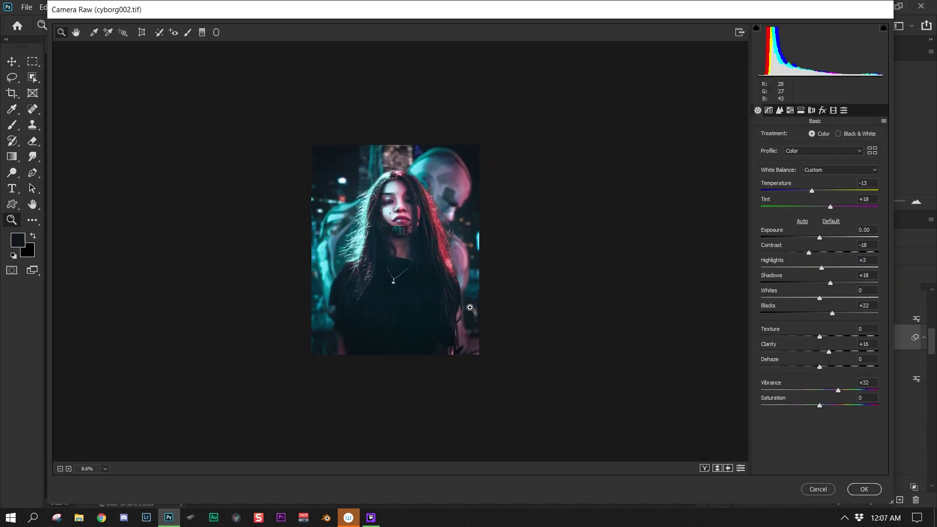
{"action": "left_click", "coordinate": [503, 287]}
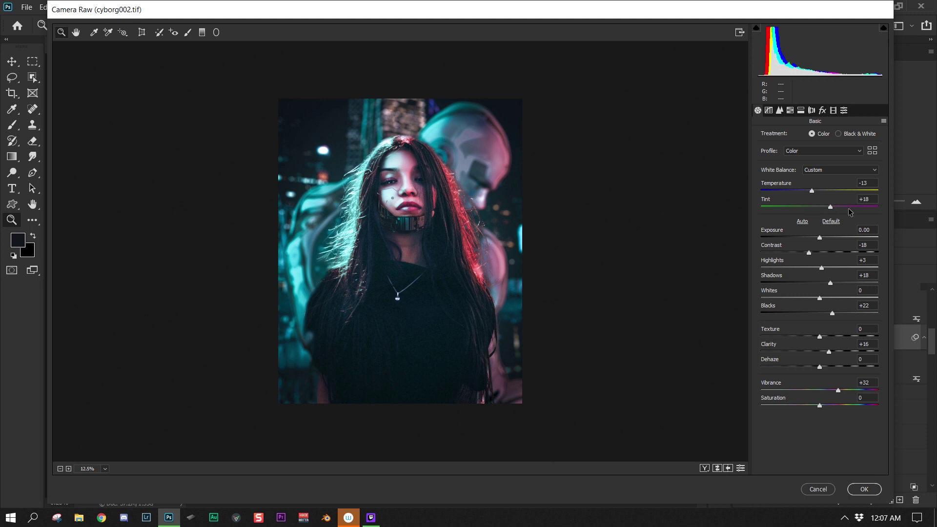
{"action": "mouse_move", "coordinate": [509, 269]}
{"action": "left_mouse_down"}
{"action": "mouse_move", "coordinate": [497, 293]}
{"action": "mouse_move", "coordinate": [532, 262]}
{"action": "mouse_move", "coordinate": [501, 280]}
{"action": "left_mouse_up"}
{"action": "left_click", "coordinate": [502, 268]}
{"action": "left_click_drag", "start_coordinate": [818, 253], "coordinate": [801, 253]}
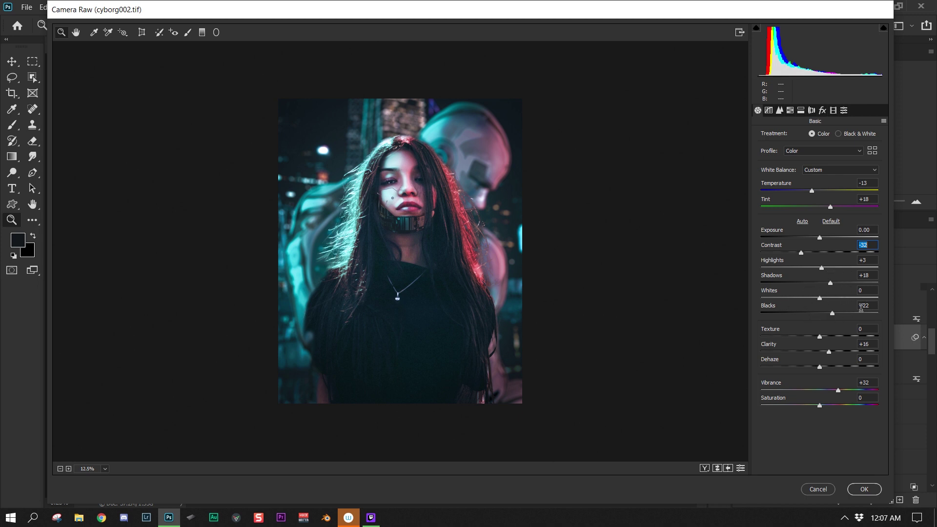
{"action": "scroll", "coordinate": [535, 353], "scroll_direction": "up", "scroll_amount": 1}
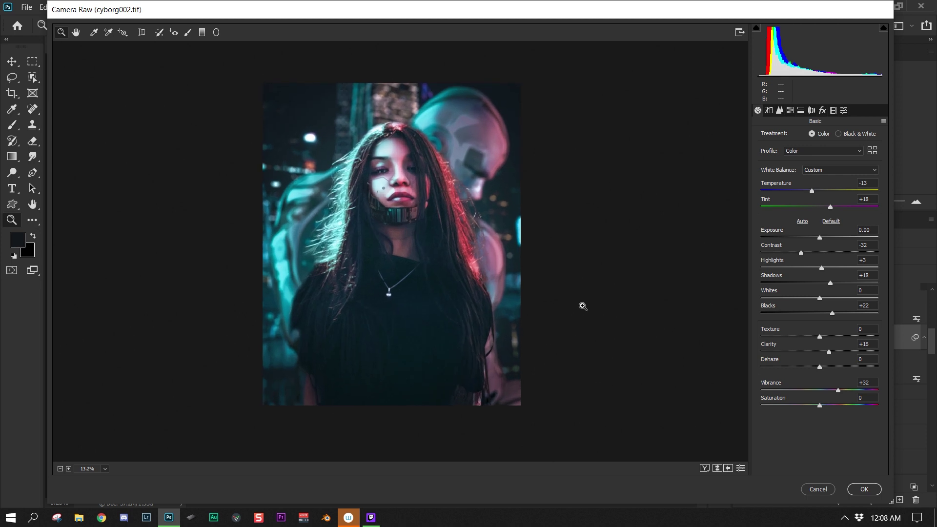
{"action": "scroll", "coordinate": [550, 306], "scroll_direction": "down", "scroll_amount": 1}
{"action": "mouse_move", "coordinate": [831, 352]}
{"action": "left_mouse_down"}
{"action": "mouse_move", "coordinate": [815, 351]}
{"action": "mouse_move", "coordinate": [825, 352]}
{"action": "left_mouse_up"}
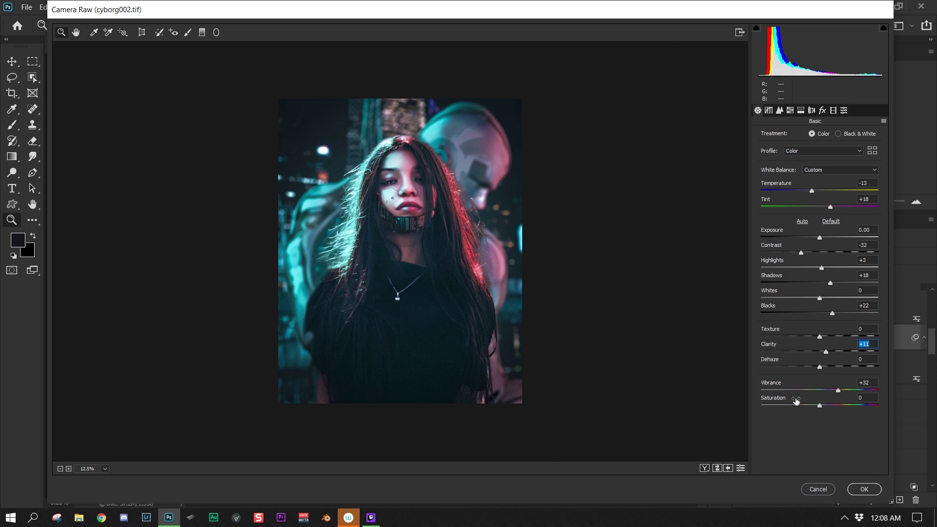
{"action": "left_click_drag", "start_coordinate": [838, 390], "coordinate": [839, 392]}
Adjust the HSL colors in Camera Raw, setting the Blues luminance to +33 and lowering the Reds luminance
{"action": "key", "text": "ctrl+alt+4"}
{"action": "left_click", "coordinate": [823, 204]}
{"action": "left_click_drag", "start_coordinate": [808, 208], "coordinate": [802, 208]}
{"action": "left_click_drag", "start_coordinate": [813, 253], "coordinate": [839, 251]}
{"action": "key", "text": "ctrl+alt+shift+l"}
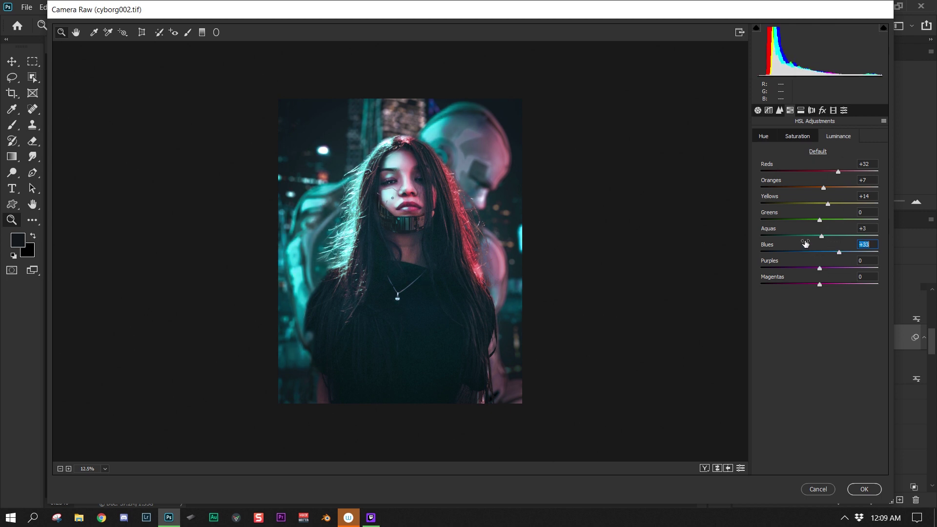
{"action": "left_click_drag", "start_coordinate": [830, 204], "coordinate": [829, 207]}
{"action": "mouse_move", "coordinate": [838, 172]}
{"action": "left_mouse_down"}
{"action": "mouse_move", "coordinate": [845, 172]}
{"action": "mouse_move", "coordinate": [813, 172]}
{"action": "mouse_move", "coordinate": [826, 172]}
{"action": "left_mouse_up"}
{"action": "left_click_drag", "start_coordinate": [830, 174], "coordinate": [826, 171]}
Set the post-crop vignetting amount to -18 and apply the Camera Raw filter
{"action": "left_click", "coordinate": [822, 109]}
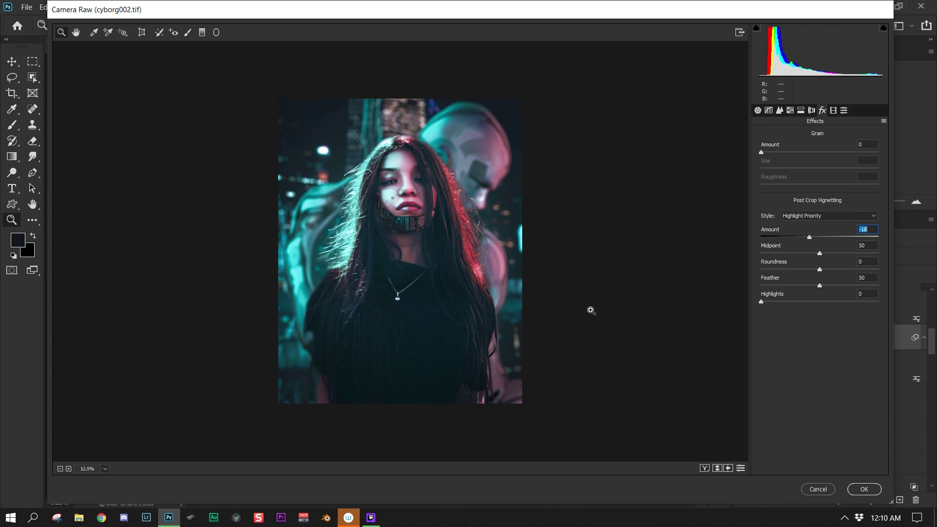
{"action": "left_click", "coordinate": [571, 320]}
{"action": "key", "text": "Return"}
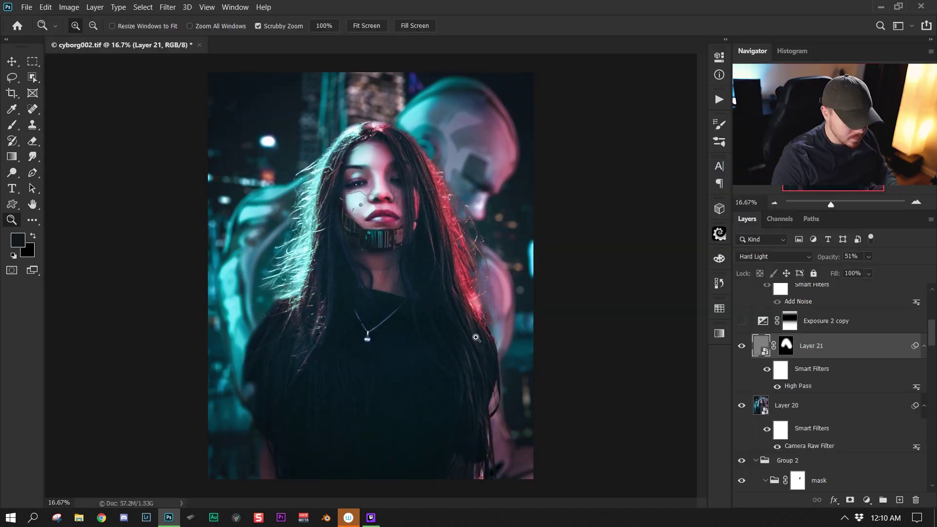
Hide the High Pass Layer 21 and select Layer 20
{"action": "left_click", "coordinate": [747, 347]}
{"action": "left_click", "coordinate": [858, 412]}
{"action": "scroll", "coordinate": [857, 414], "scroll_direction": "up", "scroll_amount": 1}
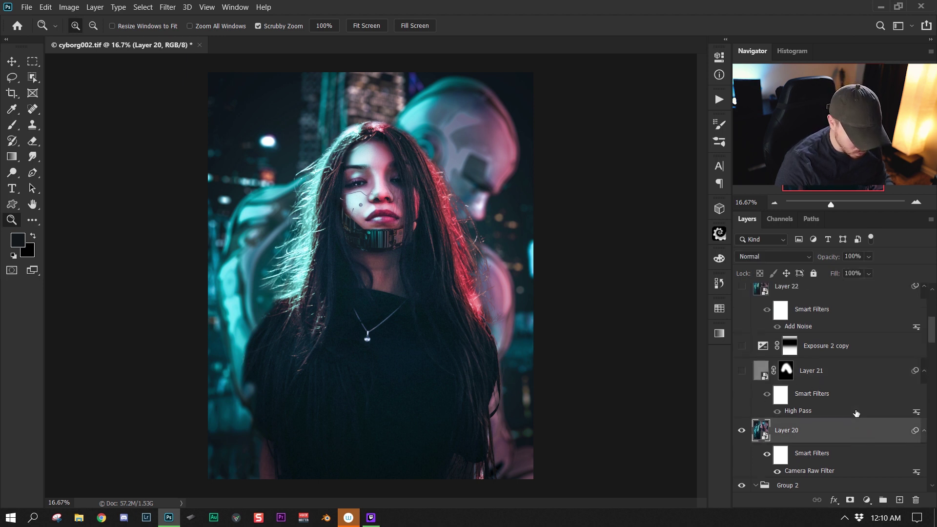
{"action": "scroll", "coordinate": [856, 413], "scroll_direction": "down", "scroll_amount": 1}
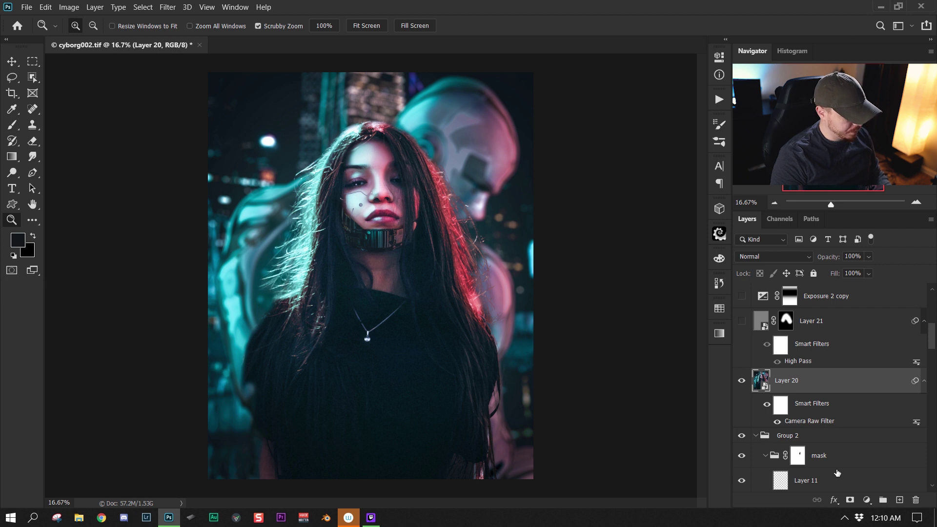
Stamp the visible image onto a new layer above Layer 20 and convert it to a smart object
{"action": "key", "text": "ctrl+shift+alt+e"}
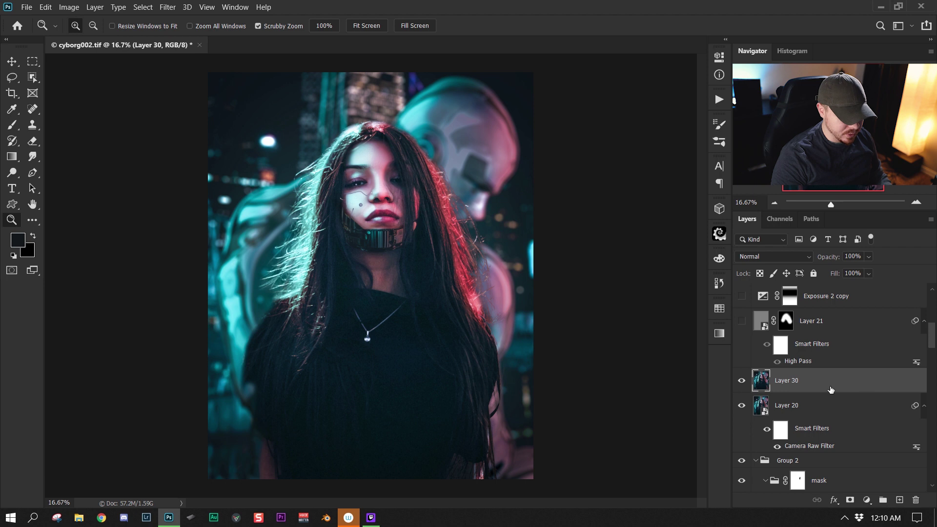
{"action": "right_click", "coordinate": [848, 388]}
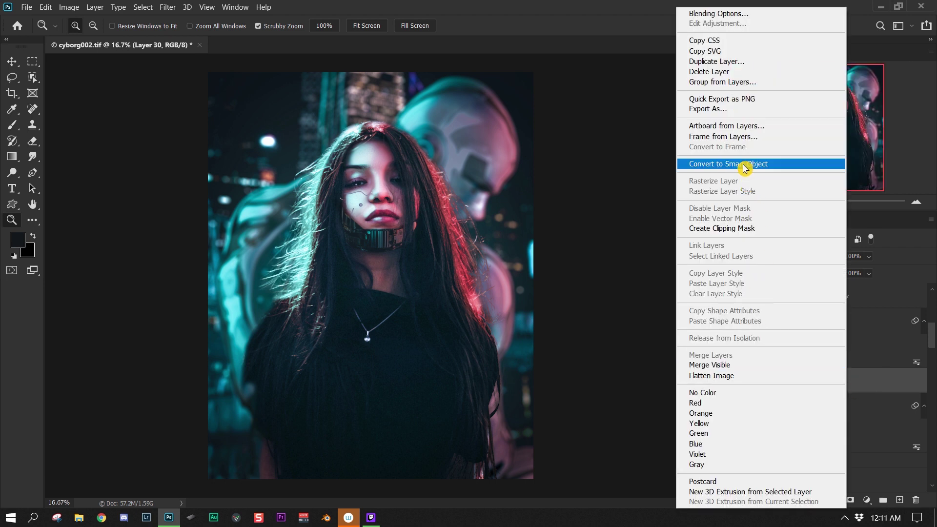
{"action": "left_click", "coordinate": [745, 166]}
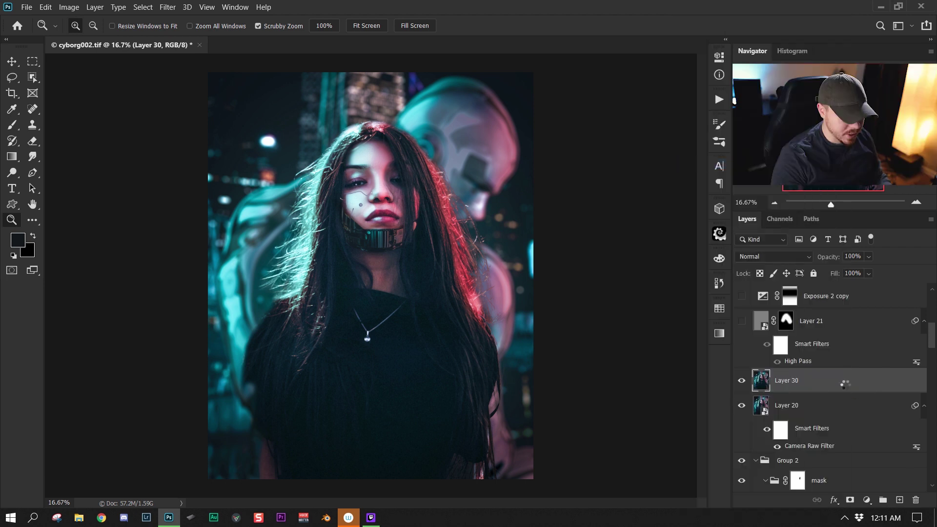
Apply a High Pass filter with a radius of 2.0 pixels to the stamped smart object
{"action": "left_click", "coordinate": [175, 12]}
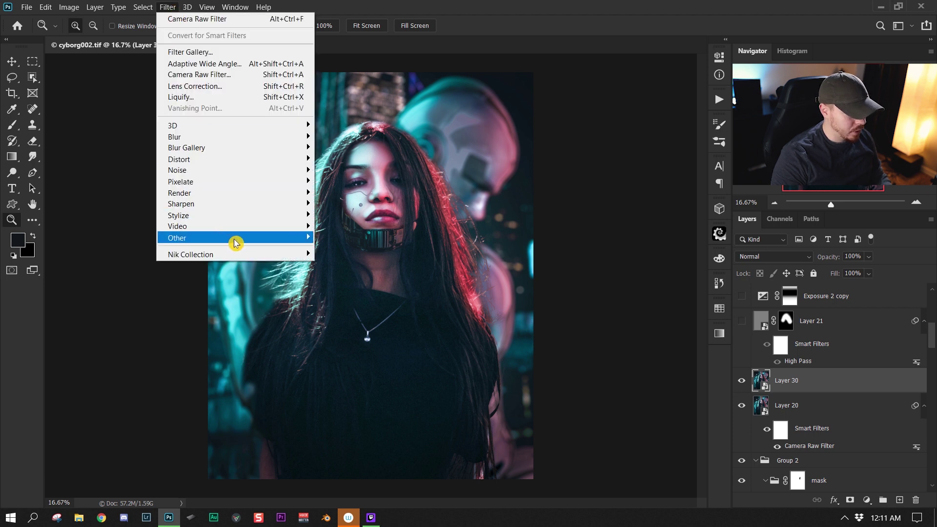
{"action": "mouse_move", "coordinate": [235, 239]}
{"action": "left_click", "coordinate": [360, 251]}
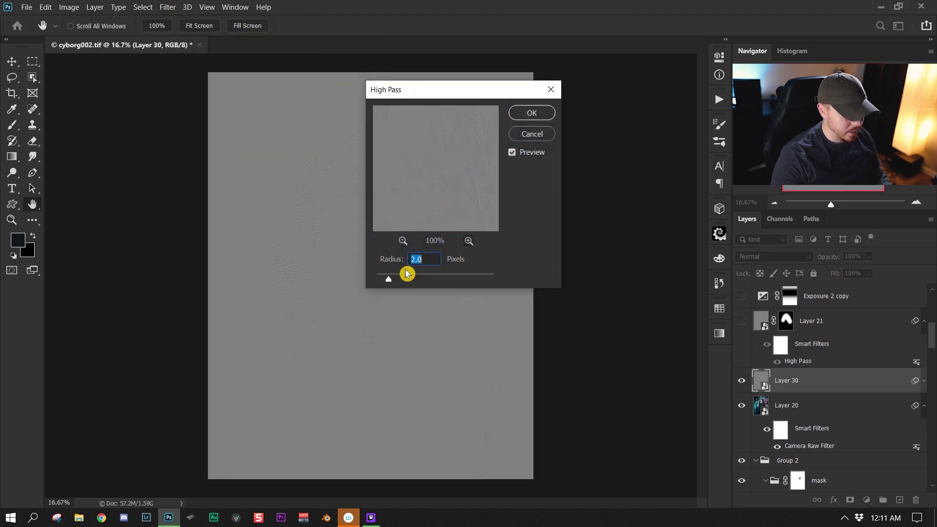
{"action": "left_click", "coordinate": [531, 112]}
Try the High Pass layer in Hard Light at 63% opacity, and delete that layer
{"action": "left_click", "coordinate": [773, 257]}
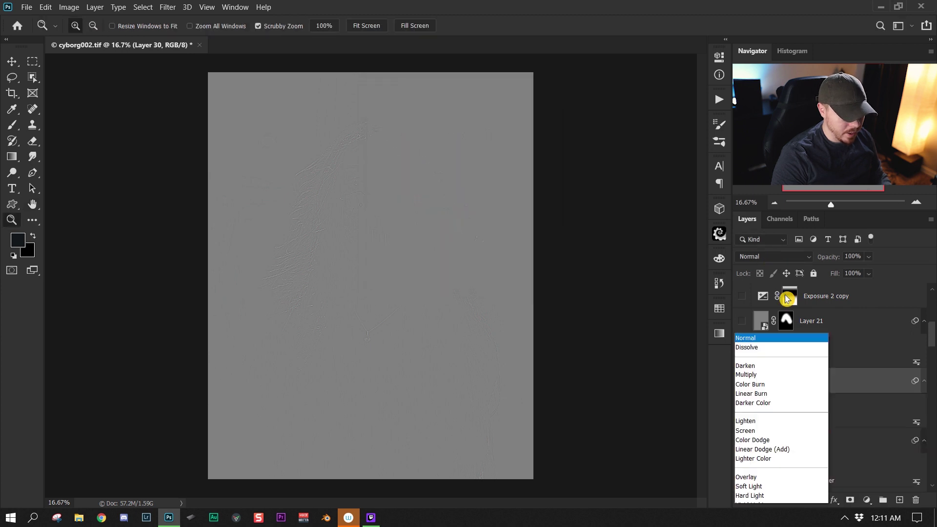
{"action": "left_click", "coordinate": [783, 367]}
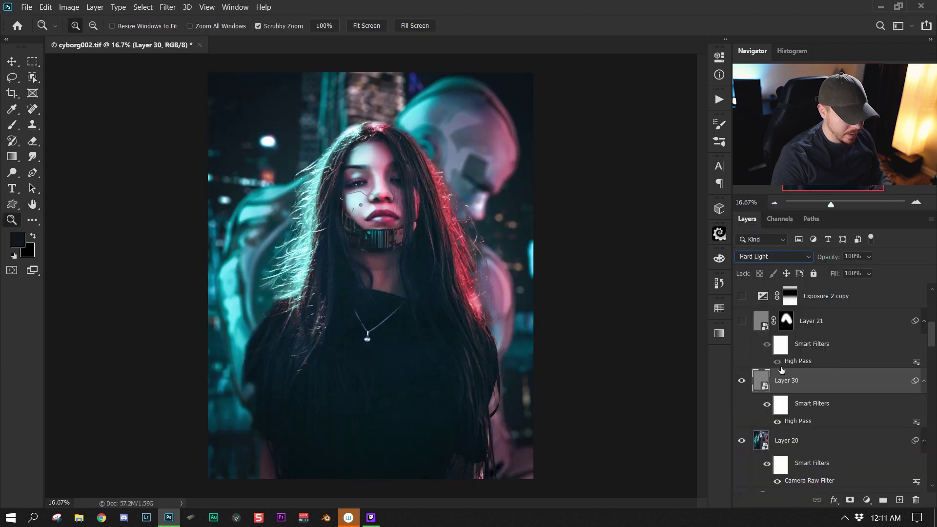
{"action": "left_click_drag", "start_coordinate": [832, 260], "coordinate": [809, 260]}
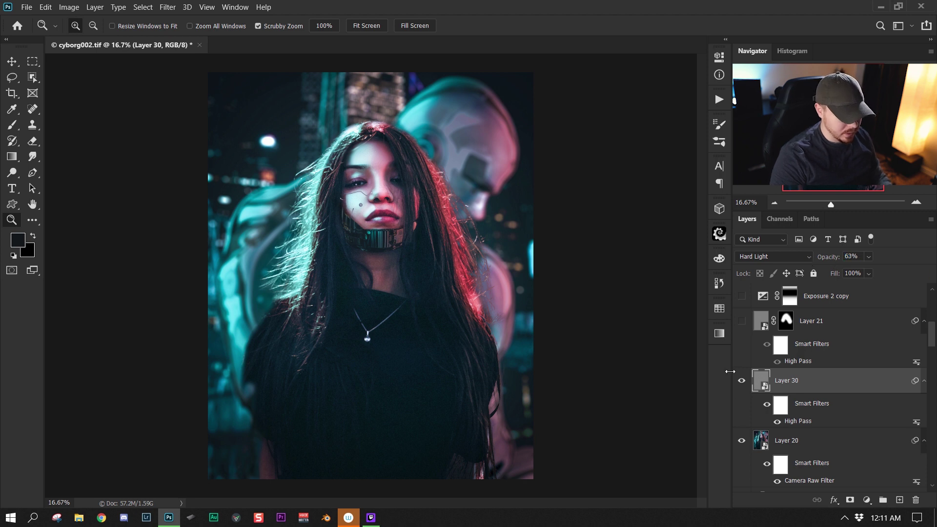
{"action": "left_click_drag", "start_coordinate": [278, 152], "coordinate": [539, 279]}
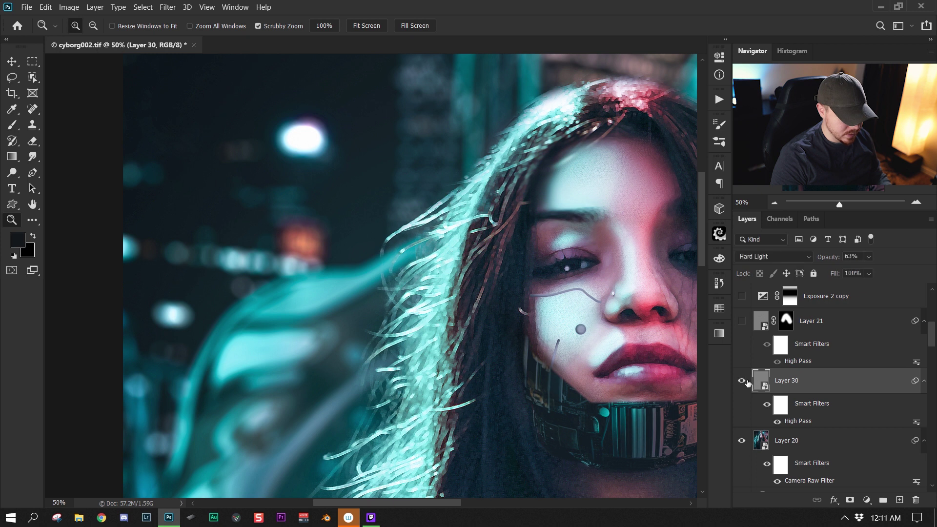
{"action": "left_click_drag", "start_coordinate": [596, 319], "coordinate": [559, 298]}
{"action": "left_click_drag", "start_coordinate": [873, 387], "coordinate": [914, 499]}
Select the masked High Pass Layer 21 and turn on its visibility
{"action": "left_click", "coordinate": [826, 325]}
{"action": "left_click", "coordinate": [742, 322]}
{"action": "scroll", "coordinate": [853, 391], "scroll_direction": "up", "scroll_amount": 2}
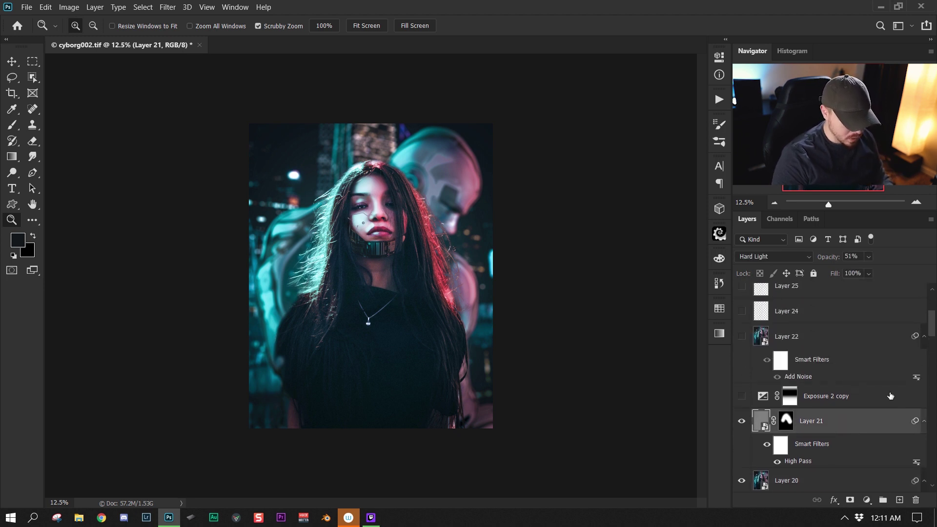
Select the Exposure 2 copy adjustment, compare the image with and without it, and leave it turned on
{"action": "left_click", "coordinate": [881, 405]}
{"action": "mouse_move", "coordinate": [400, 271]}
{"action": "left_mouse_down"}
{"action": "mouse_move", "coordinate": [371, 271]}
{"action": "mouse_move", "coordinate": [390, 271]}
{"action": "left_mouse_up"}
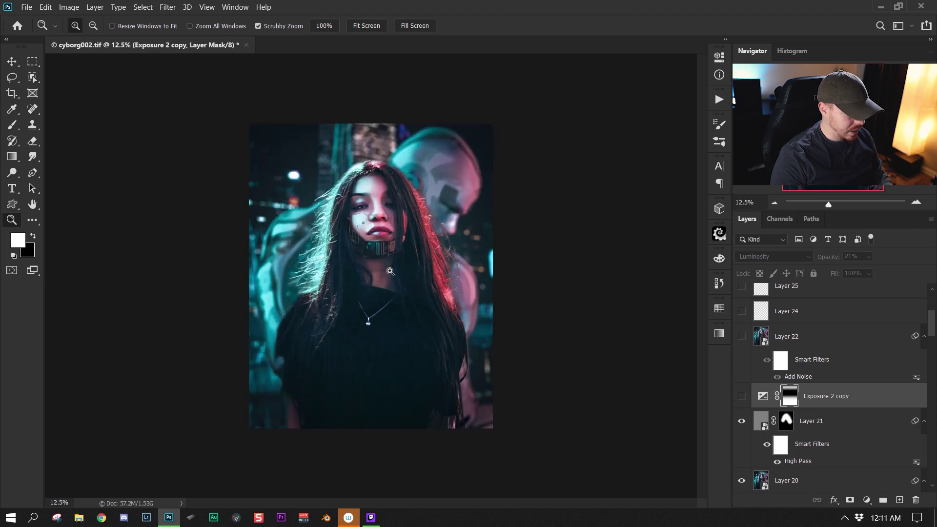
{"action": "left_click", "coordinate": [742, 397]}
{"action": "left_click", "coordinate": [742, 398]}
{"action": "left_click", "coordinate": [741, 397]}
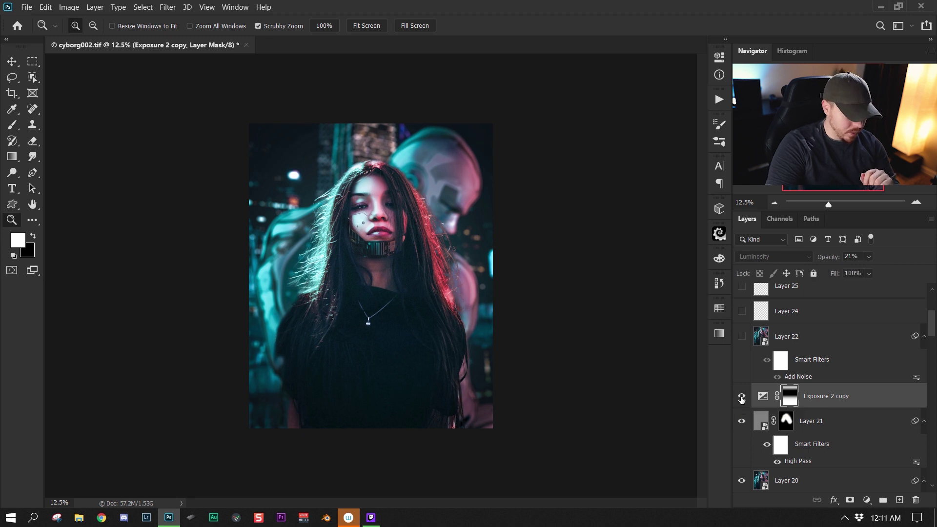
{"action": "left_click", "coordinate": [741, 398]}
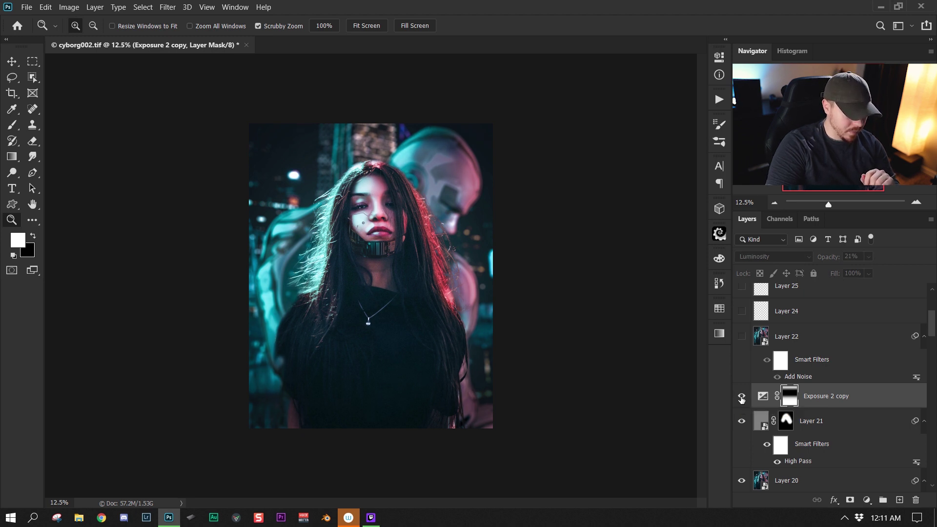
{"action": "left_click", "coordinate": [742, 397]}
{"action": "left_click", "coordinate": [741, 397]}
{"action": "left_click", "coordinate": [742, 398]}
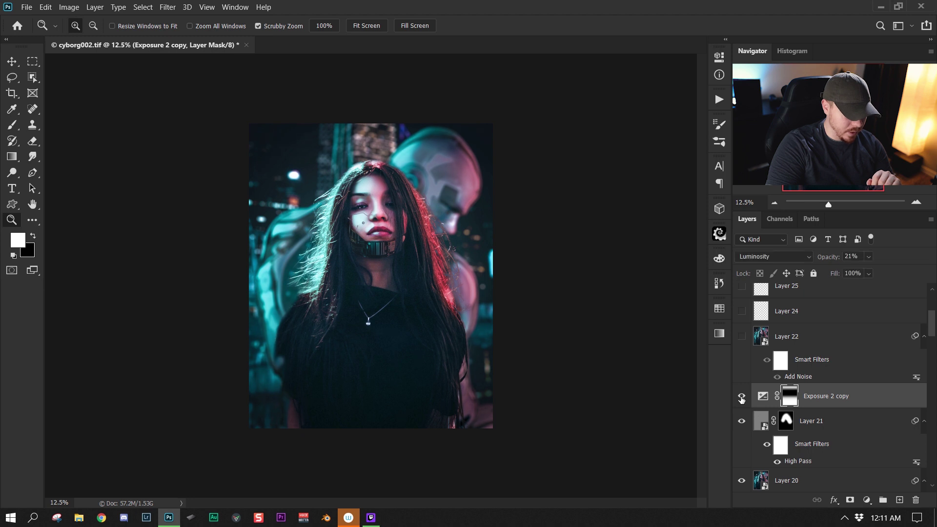
{"action": "left_click_drag", "start_coordinate": [516, 263], "coordinate": [469, 297]}
Open the Exposure 2 copy settings, select its layer mask, and set up the Brush at 2100 px with the foreground and background colors swapped
{"action": "double_click", "coordinate": [762, 396]}
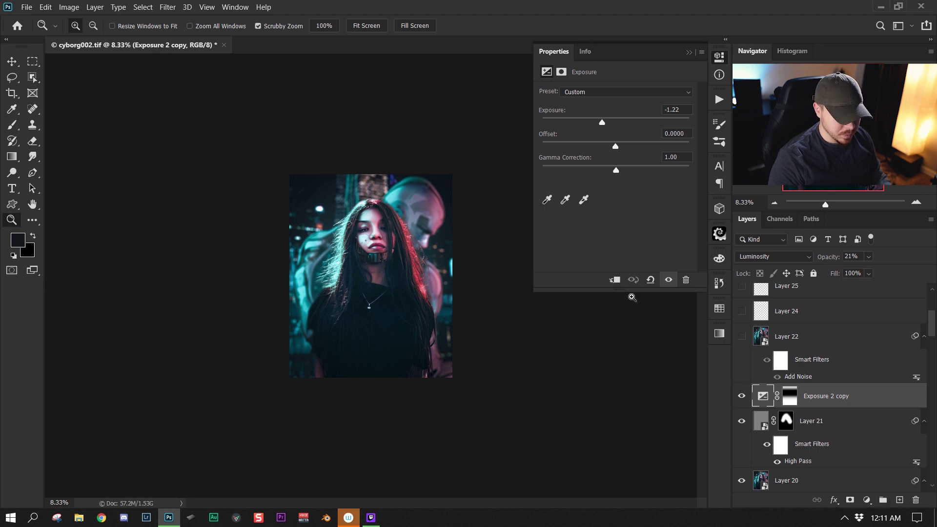
{"action": "left_click", "coordinate": [571, 125]}
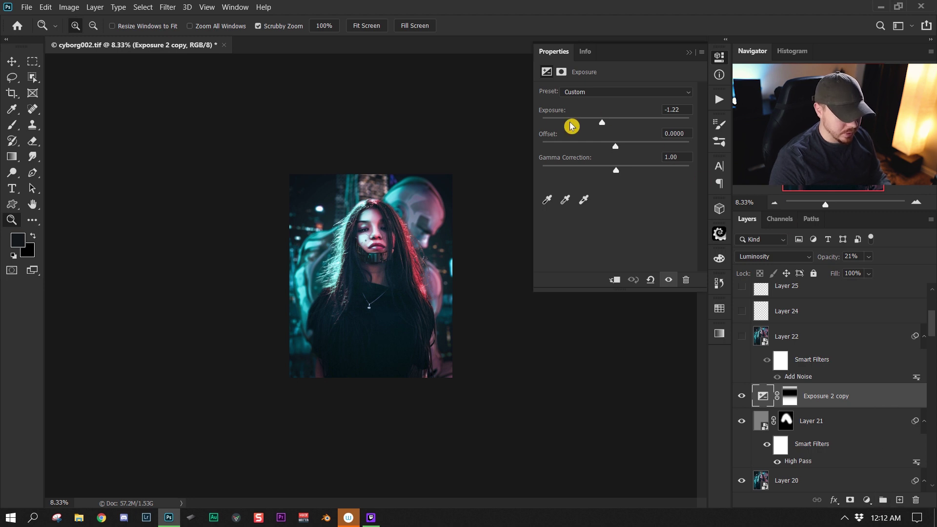
{"action": "left_click", "coordinate": [791, 396]}
{"action": "key", "text": "b"}
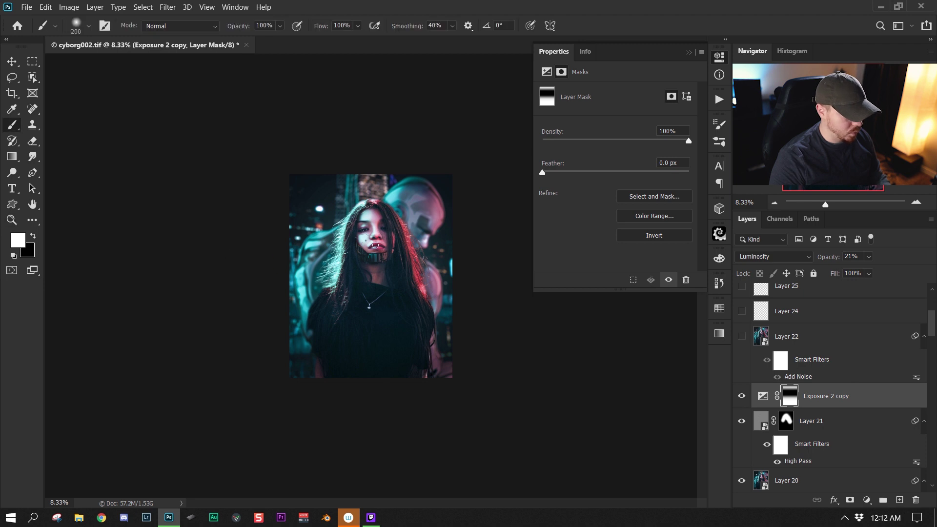
{"action": "key", "text": "bracketright"}
{"action": "key", "text": "bracketright"}
{"action": "key", "text": "bracketright"}
{"action": "key", "text": "bracketright"}
{"action": "key", "text": "bracketright"}
{"action": "key", "text": "bracketright"}
{"action": "key", "text": "bracketright"}
{"action": "key", "text": "bracketright"}
{"action": "key", "text": "bracketright"}
{"action": "key", "text": "bracketright"}
{"action": "key", "text": "bracketright"}
{"action": "key", "text": "bracketright"}
{"action": "key", "text": "bracketright"}
{"action": "key", "text": "bracketright"}
{"action": "key", "text": "bracketright"}
{"action": "key", "text": "bracketright"}
{"action": "key", "text": "bracketright"}
{"action": "key", "text": "bracketright"}
{"action": "key", "text": "bracketright"}
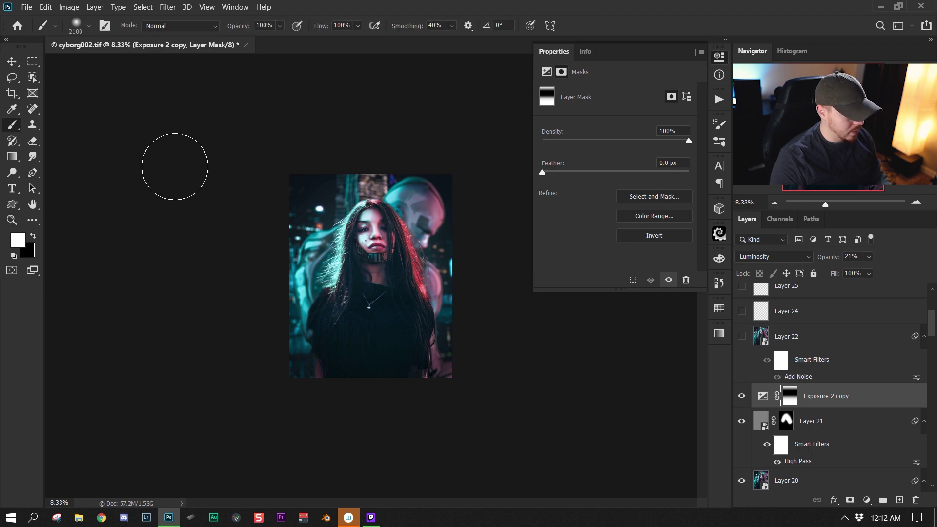
{"action": "key", "text": "x"}
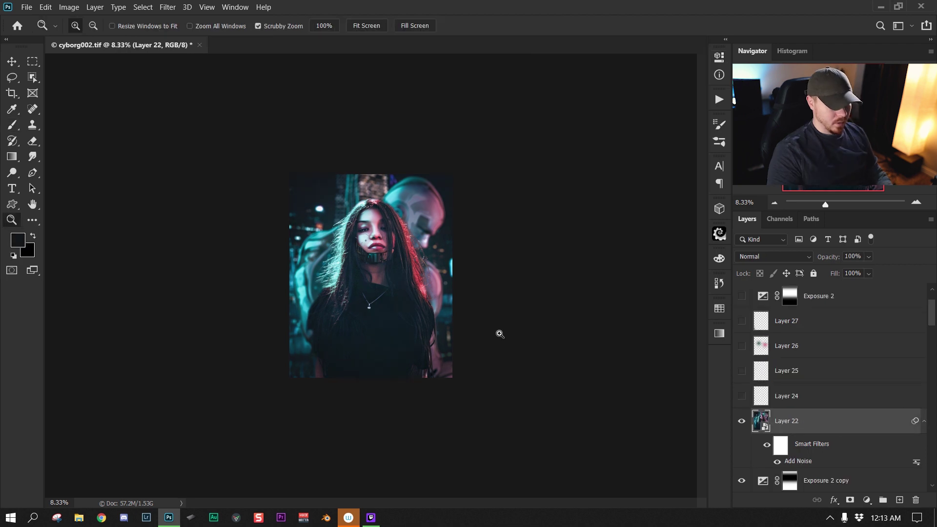
Try an Add Noise filter on Layer 22 with 15% amount, Gaussian distribution and Monochromatic off, and cancel it
{"action": "left_click", "coordinate": [499, 333]}
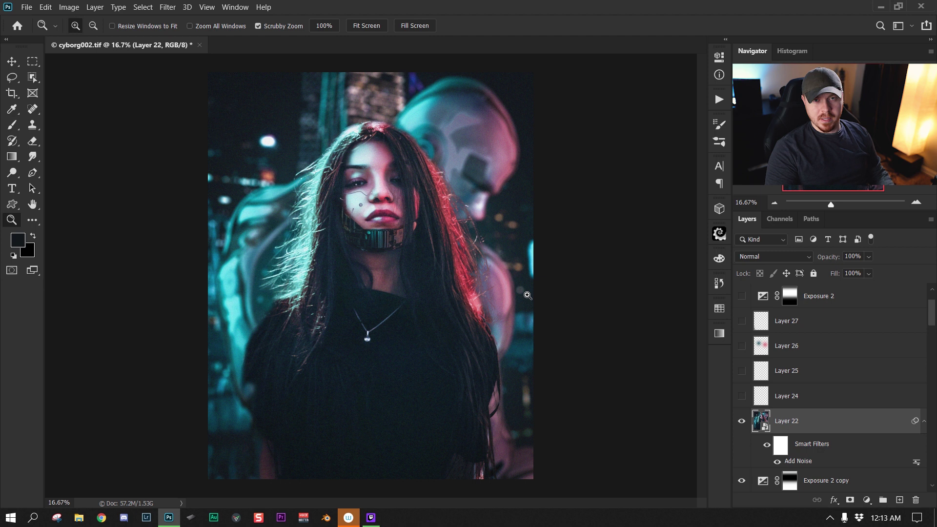
{"action": "left_click", "coordinate": [477, 265], "text": "alt"}
{"action": "left_click", "coordinate": [478, 265]}
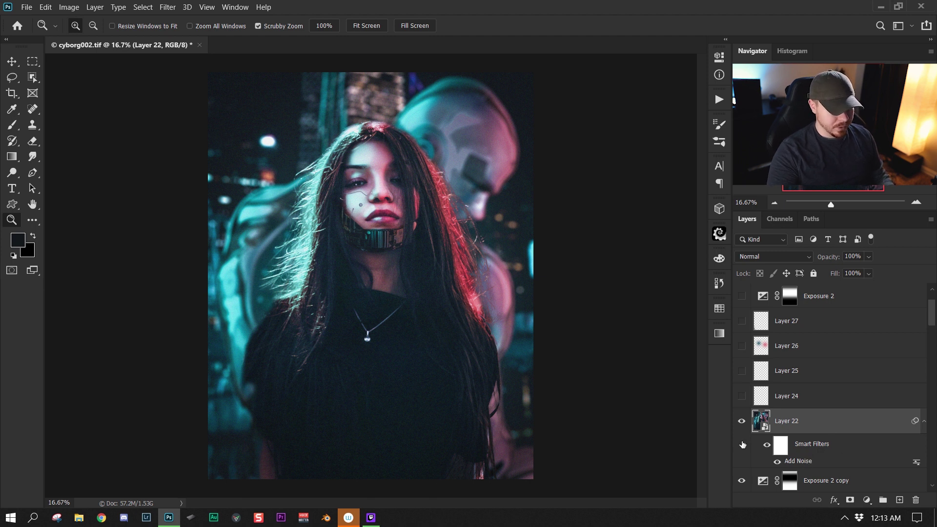
{"action": "left_click", "coordinate": [166, 7]}
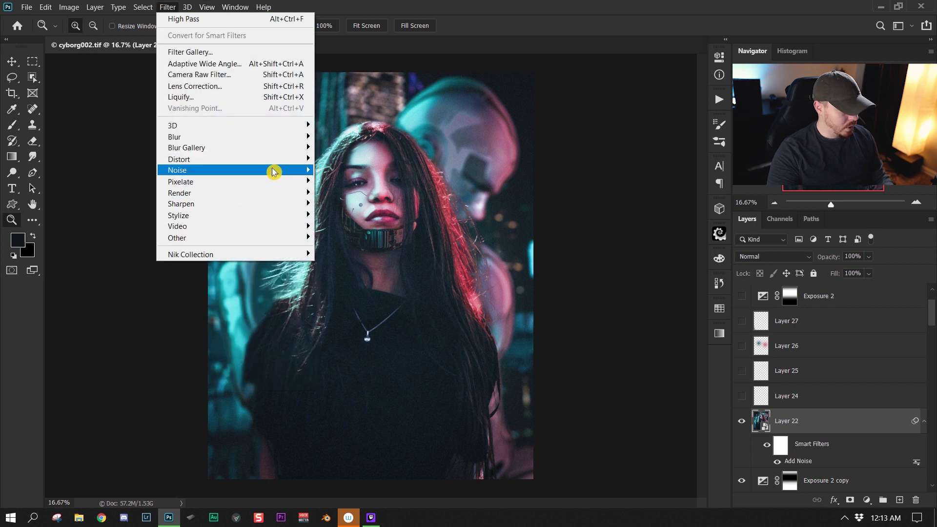
{"action": "mouse_move", "coordinate": [247, 171]}
{"action": "left_click", "coordinate": [365, 171]}
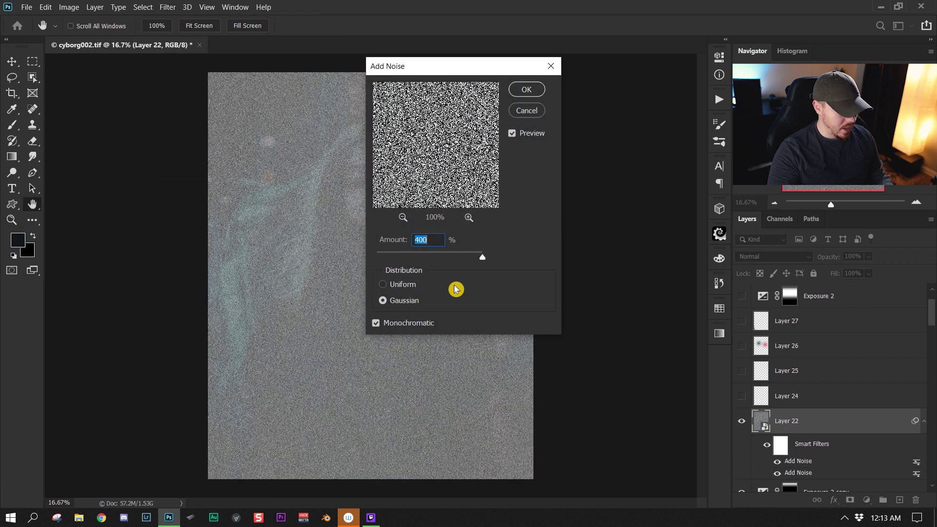
{"action": "left_click", "coordinate": [388, 284]}
{"action": "left_click", "coordinate": [385, 324]}
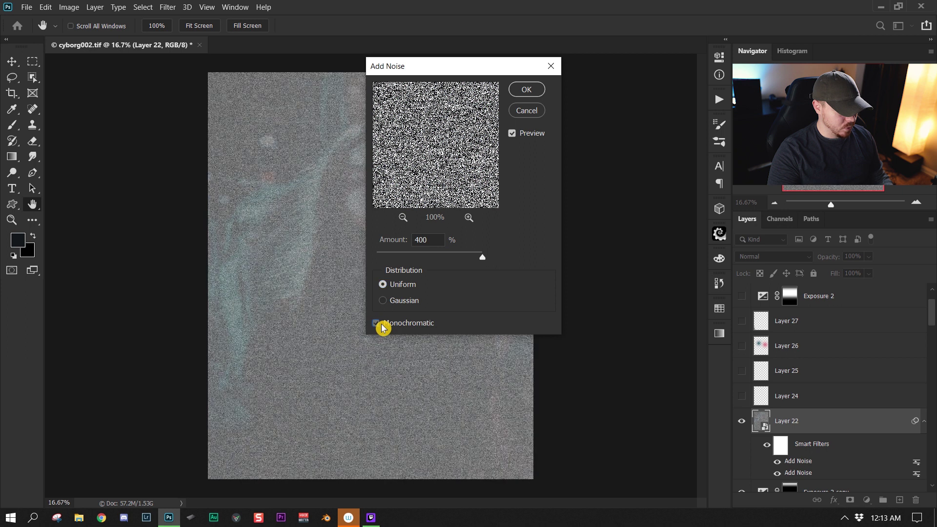
{"action": "left_click", "coordinate": [397, 305]}
{"action": "left_click", "coordinate": [431, 240]}
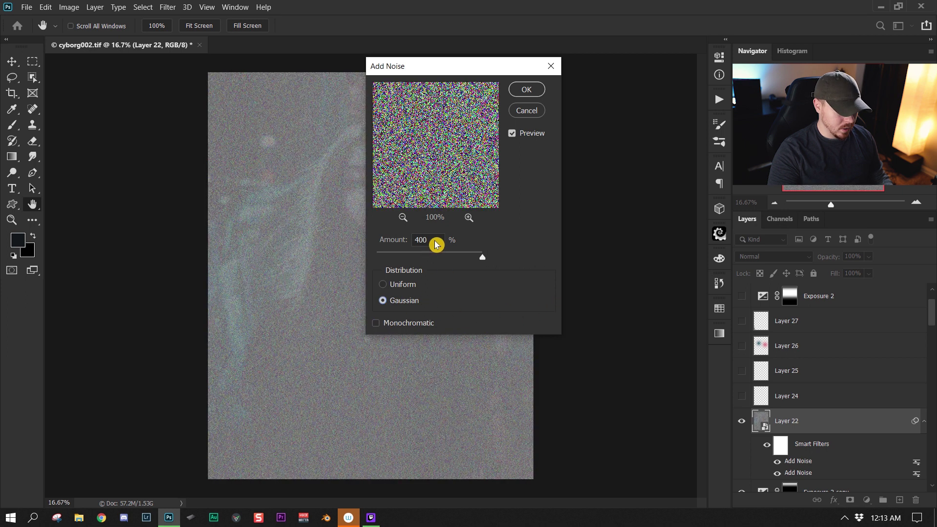
{"action": "double_click", "coordinate": [435, 240]}
{"action": "type", "text": "15"}
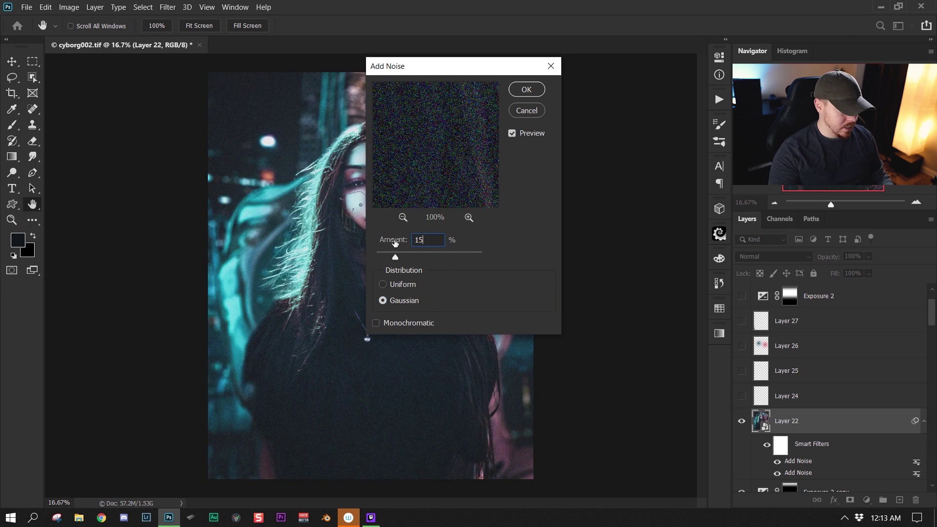
{"action": "left_click_drag", "start_coordinate": [452, 64], "coordinate": [639, 74]}
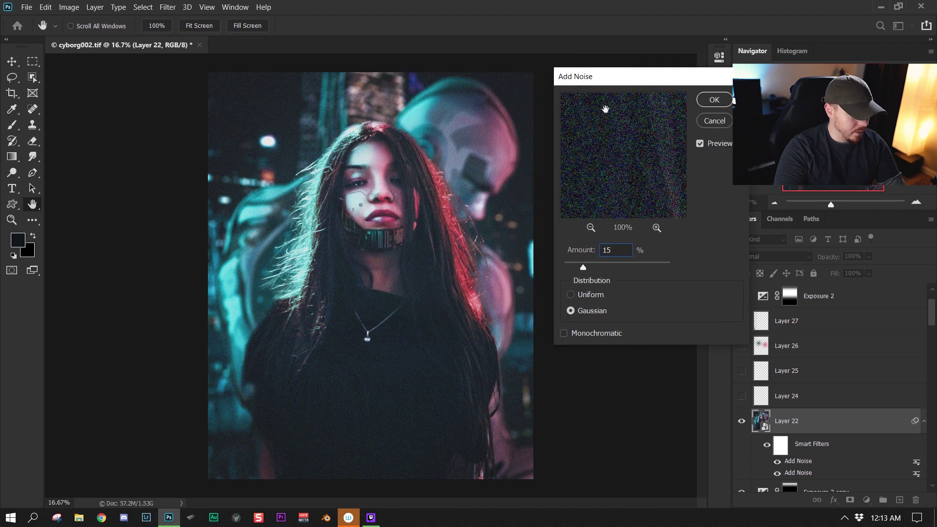
{"action": "left_click", "coordinate": [715, 123]}
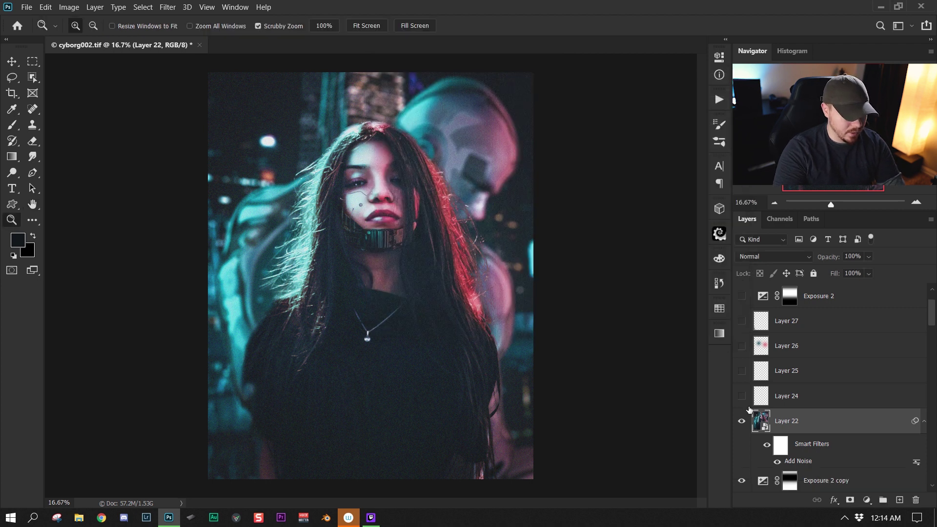
Compare the woman's face and the robot with and without the Add Noise Layer 22, and leave the layer visible
{"action": "left_click", "coordinate": [401, 184]}
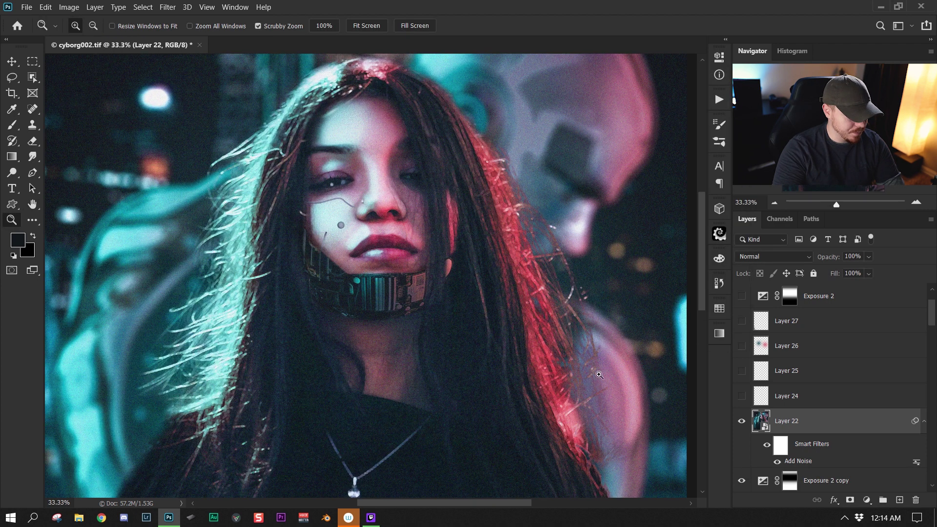
{"action": "left_click", "coordinate": [742, 422]}
{"action": "left_click", "coordinate": [743, 422]}
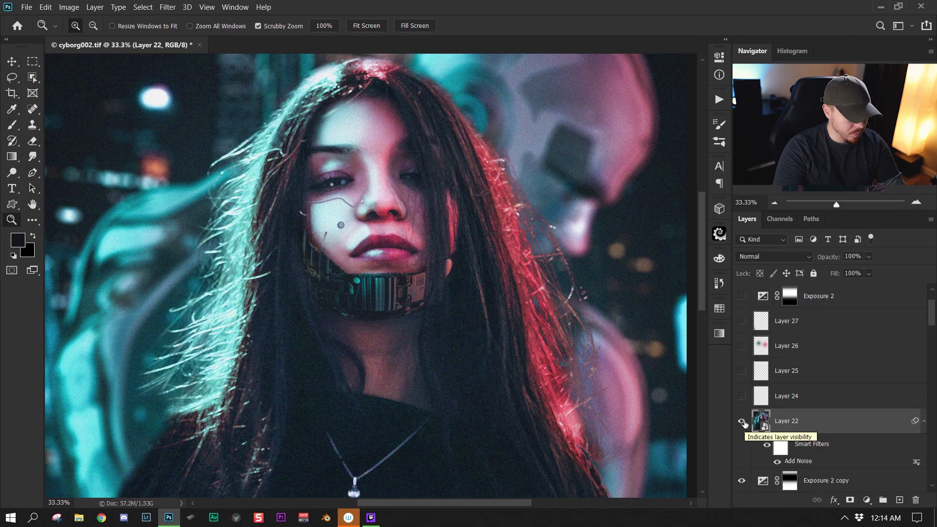
{"action": "left_click", "coordinate": [743, 421]}
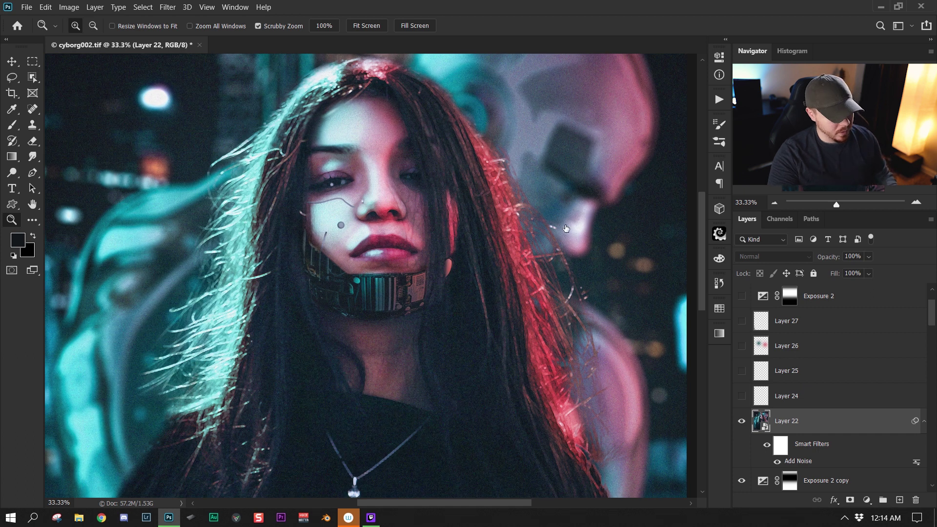
{"action": "left_click", "coordinate": [742, 422]}
{"action": "left_click", "coordinate": [452, 264]}
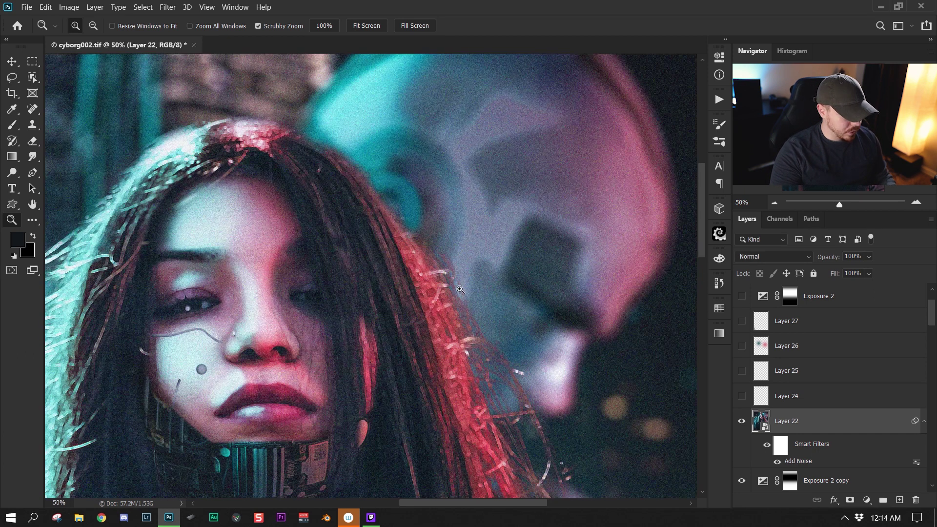
{"action": "left_click", "coordinate": [741, 422]}
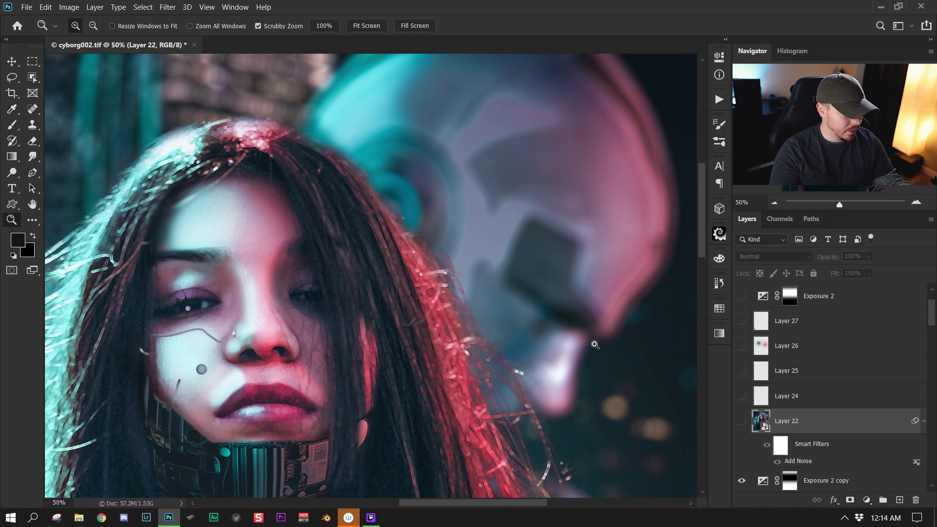
{"action": "scroll", "coordinate": [591, 345], "scroll_direction": "down", "scroll_amount": 2}
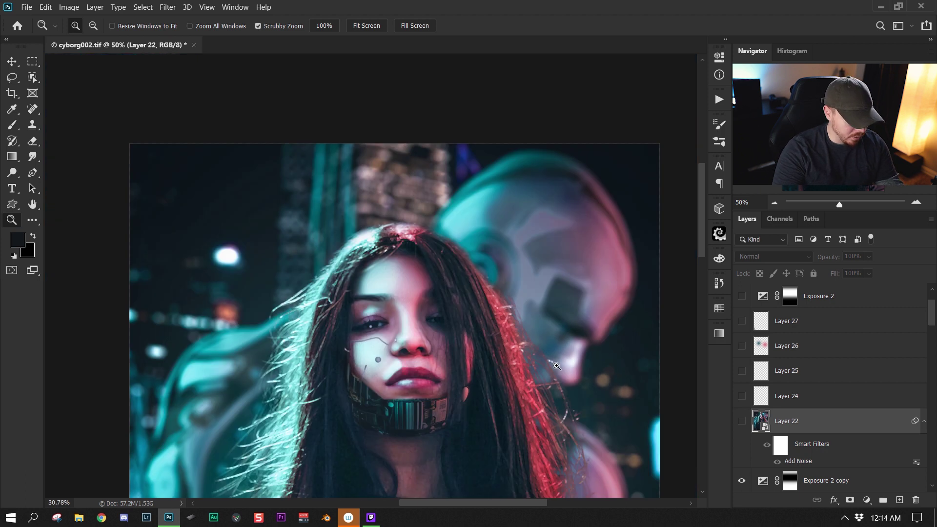
{"action": "scroll", "coordinate": [599, 360], "scroll_direction": "up", "scroll_amount": 1}
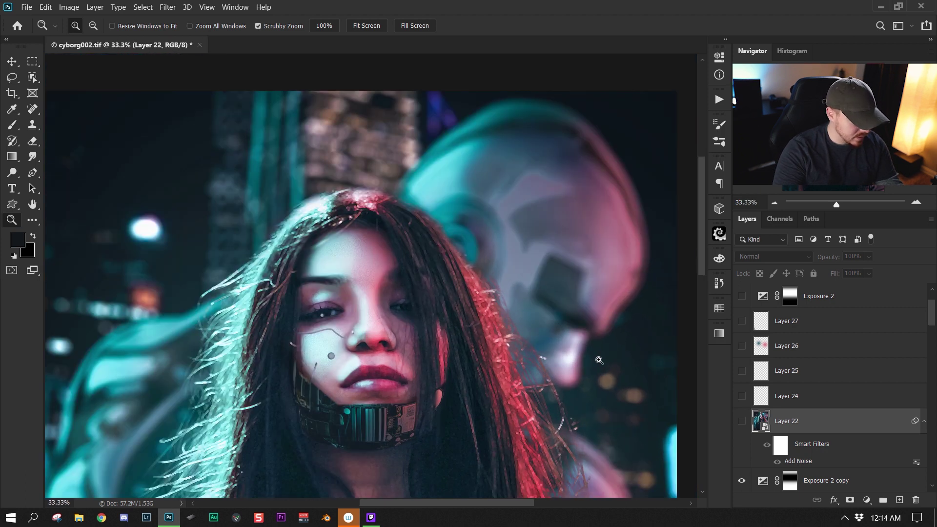
{"action": "scroll", "coordinate": [318, 319], "scroll_direction": "down", "scroll_amount": 4}
{"action": "scroll", "coordinate": [437, 281], "scroll_direction": "up", "scroll_amount": 2}
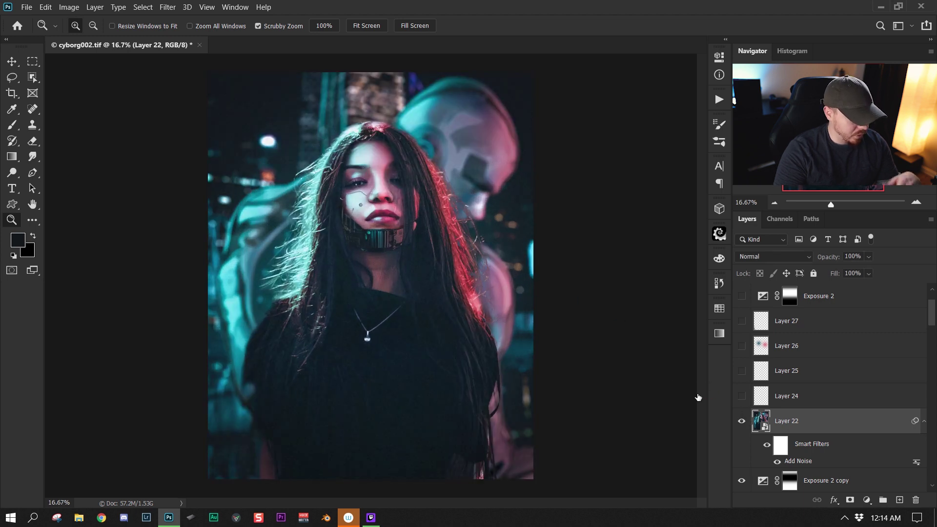
Examine the noise grain across the face, hair and background at several magnifications, from pixel level to the whole image
{"action": "scroll", "coordinate": [531, 221], "scroll_direction": "up", "scroll_amount": 2}
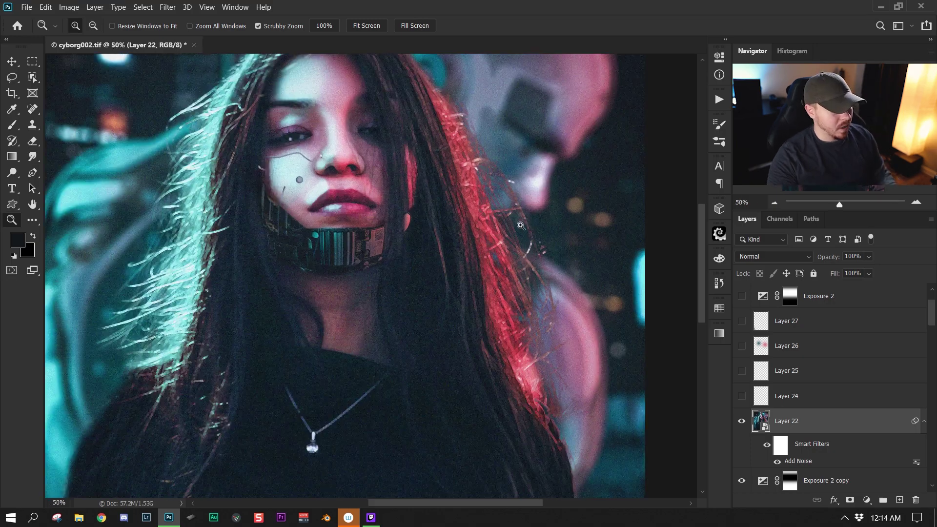
{"action": "scroll", "coordinate": [453, 287], "scroll_direction": "up", "scroll_amount": 10}
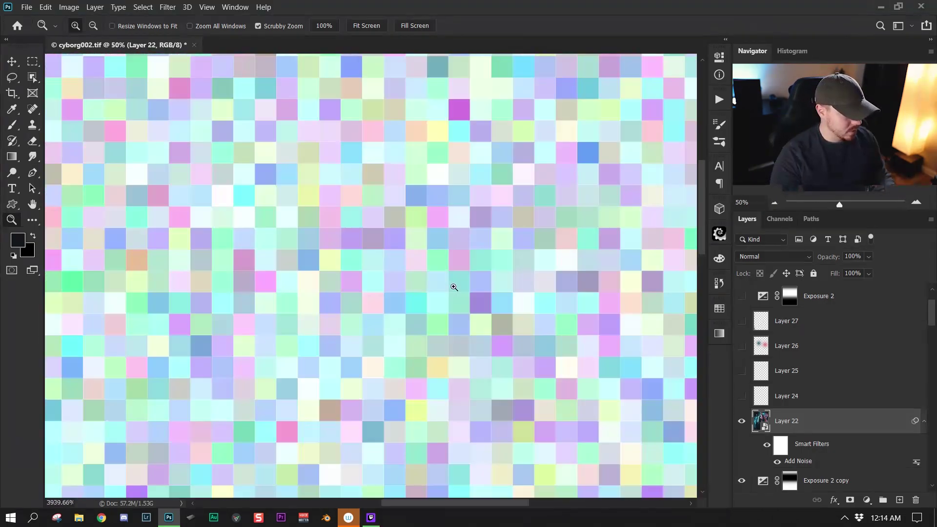
{"action": "left_click_drag", "start_coordinate": [454, 287], "coordinate": [263, 291]}
{"action": "left_click", "coordinate": [263, 291]}
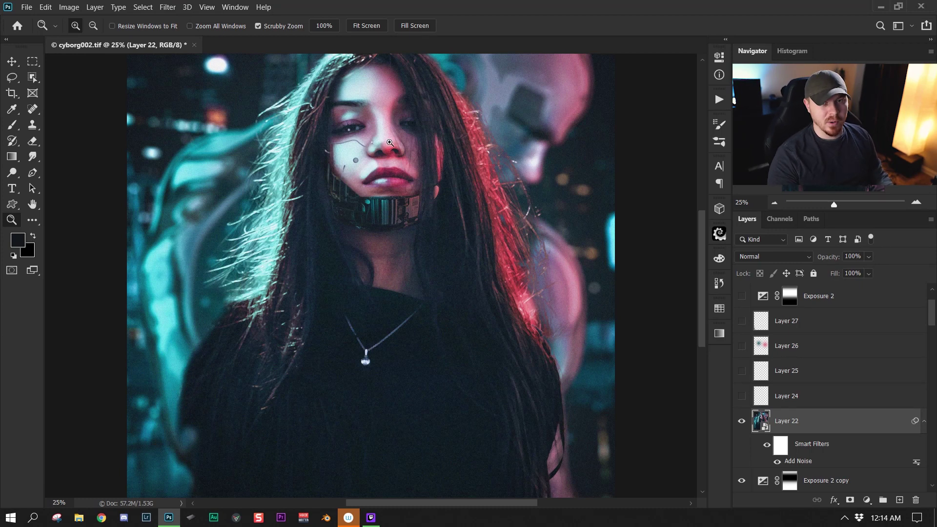
{"action": "left_click", "coordinate": [499, 156], "text": "alt"}
{"action": "left_click", "coordinate": [458, 217]}
{"action": "left_click", "coordinate": [464, 184]}
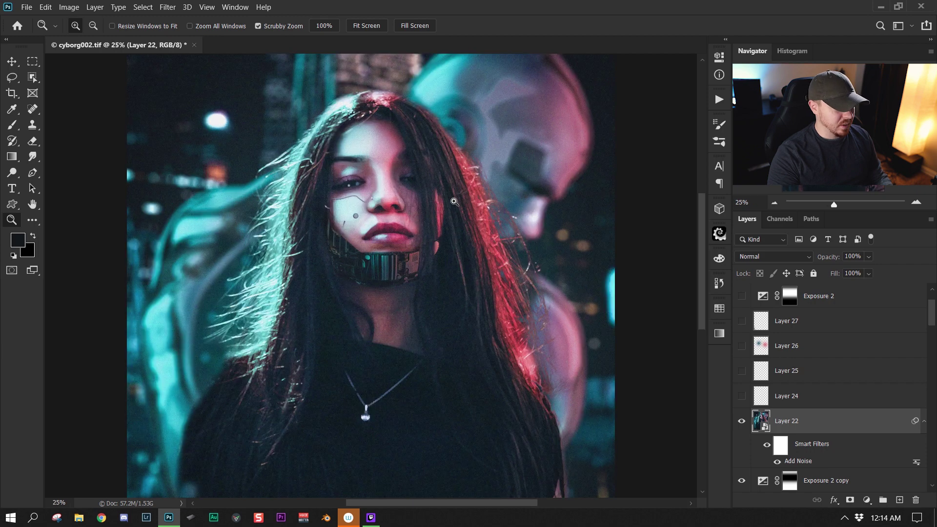
{"action": "left_click", "coordinate": [294, 133]}
{"action": "left_click", "coordinate": [295, 133]}
{"action": "left_click", "coordinate": [339, 191]}
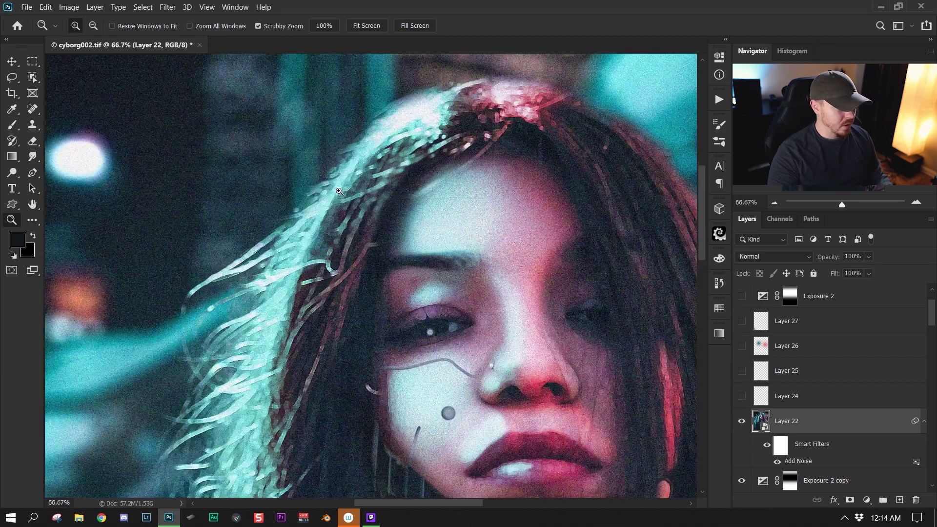
{"action": "left_click", "coordinate": [434, 151], "text": "alt"}
{"action": "left_click", "coordinate": [439, 185], "text": "alt"}
{"action": "left_click", "coordinate": [460, 227]}
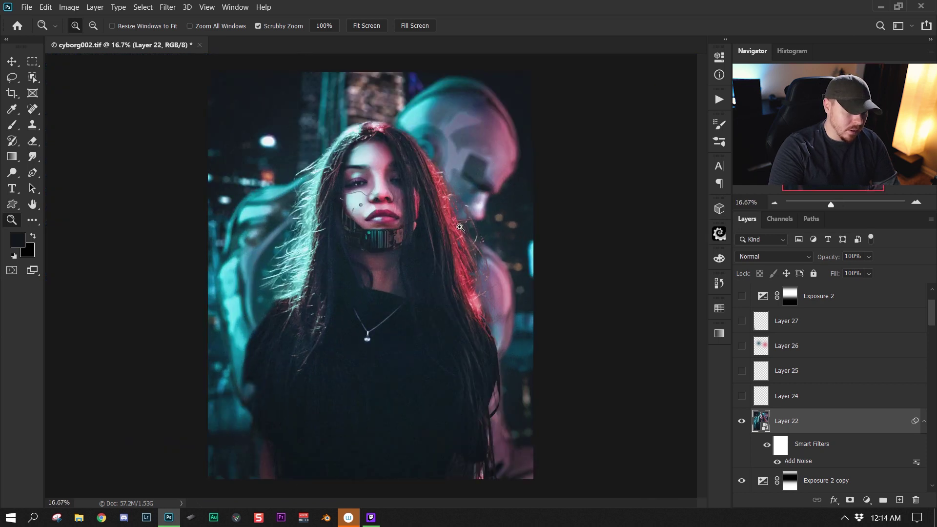
{"action": "left_click", "coordinate": [460, 227]}
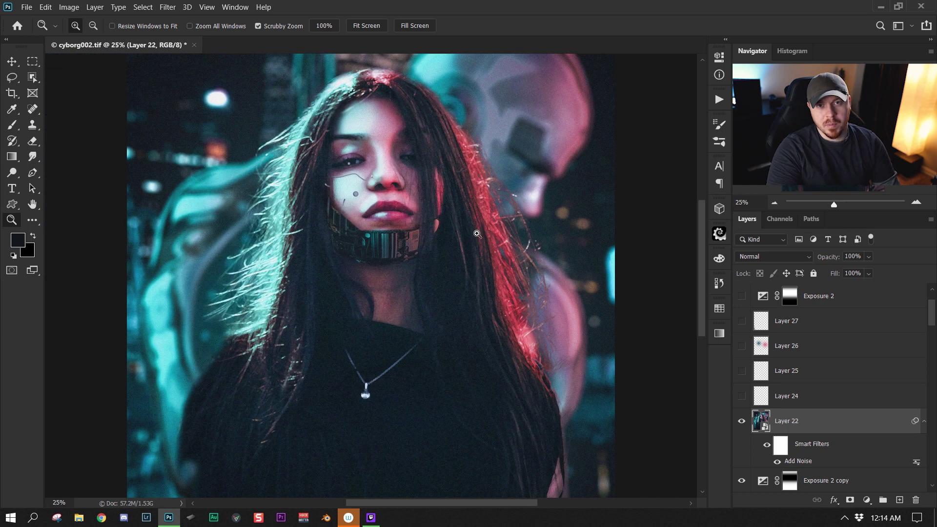
{"action": "left_click", "coordinate": [529, 214]}
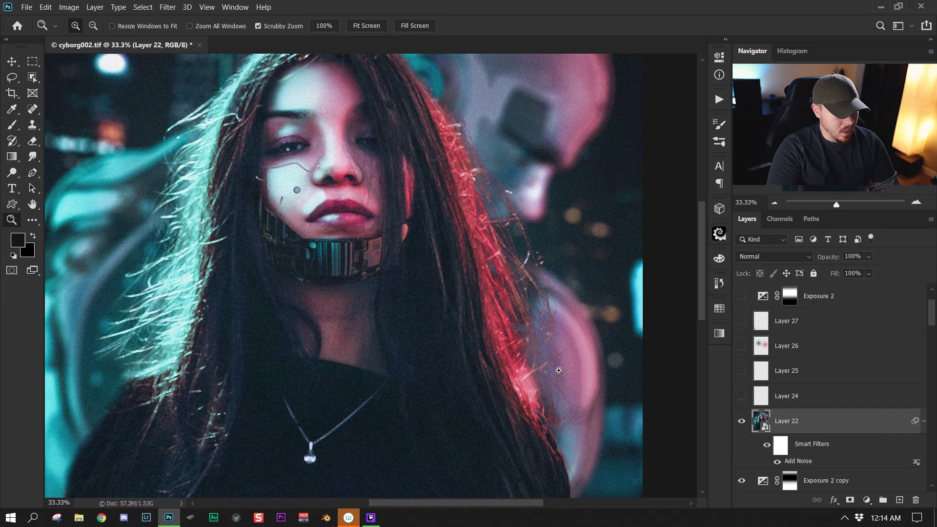
{"action": "left_click", "coordinate": [526, 318]}
{"action": "left_click", "coordinate": [494, 217], "text": "alt"}
{"action": "left_click", "coordinate": [457, 255]}
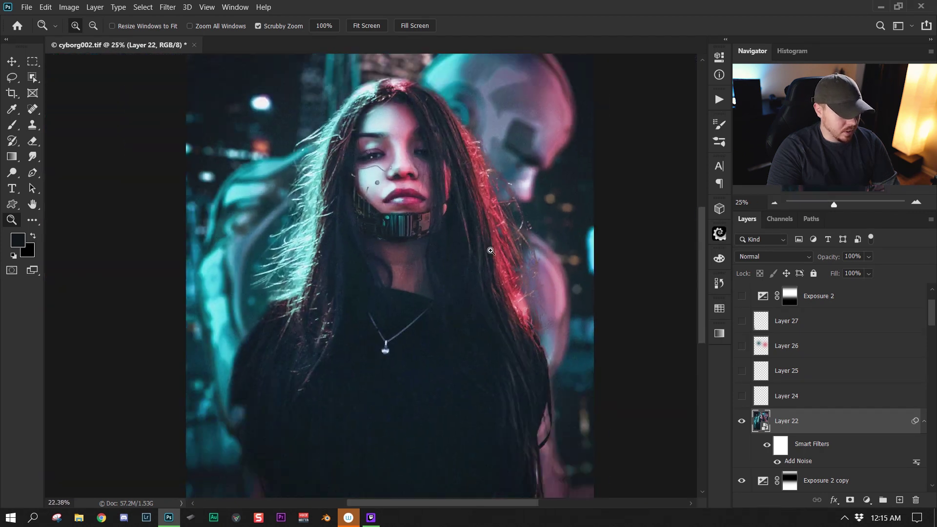
{"action": "left_click", "coordinate": [491, 251], "text": "alt"}
{"action": "left_click", "coordinate": [490, 251], "text": "alt"}
{"action": "left_click", "coordinate": [605, 293]}
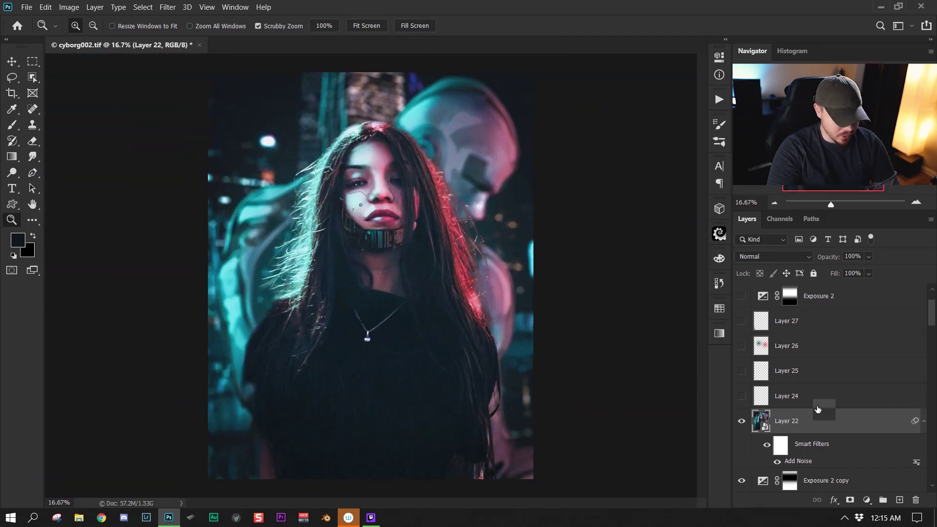
Select Layer 24 and turn on its visibility, compare the portrait with and without it, and leave it on
{"action": "left_click", "coordinate": [768, 396]}
{"action": "left_click", "coordinate": [742, 396]}
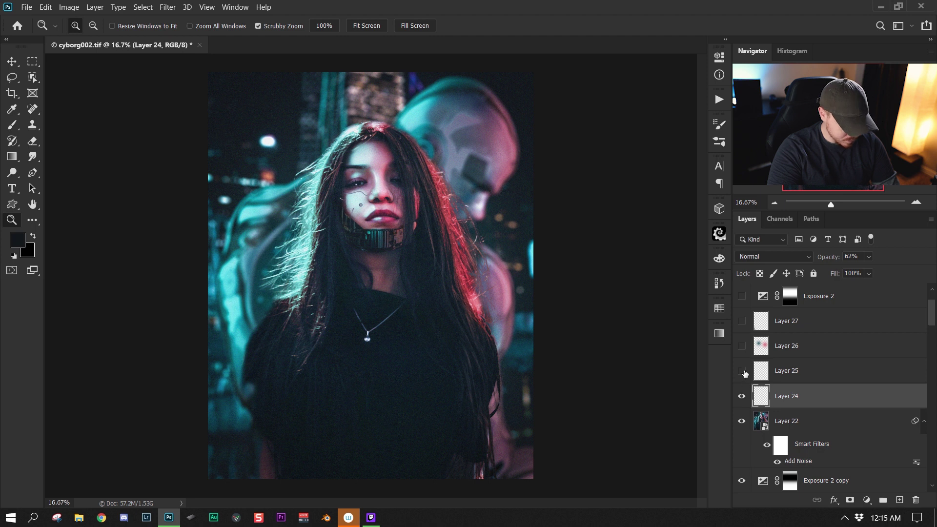
{"action": "key", "text": "ctrl+plus"}
{"action": "key", "text": "ctrl+plus"}
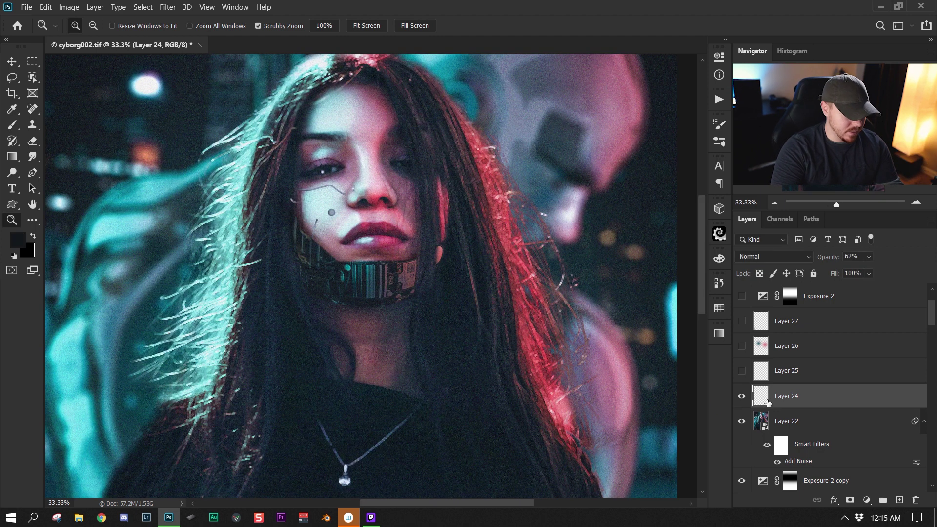
{"action": "left_click", "coordinate": [741, 397]}
{"action": "left_click", "coordinate": [740, 401]}
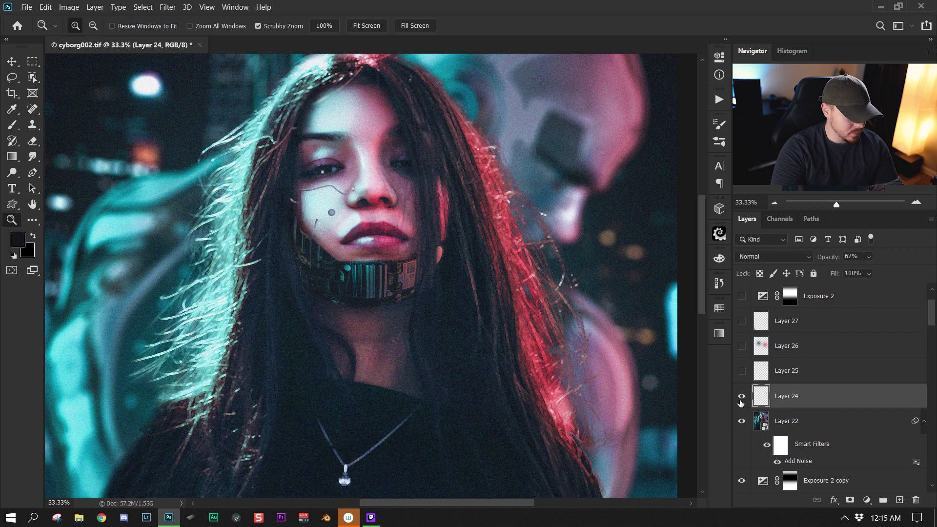
Compare the portrait with and without Layer 24, leave it on, and turn on the visibility of Layer 25
{"action": "left_click", "coordinate": [740, 401]}
{"action": "left_click", "coordinate": [740, 401]}
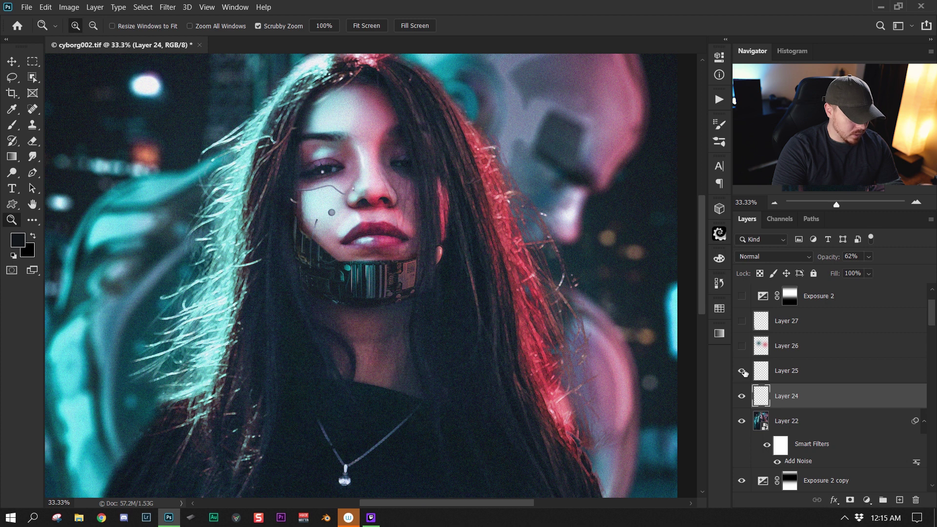
{"action": "left_click_drag", "start_coordinate": [517, 336], "coordinate": [476, 334]}
{"action": "left_click", "coordinate": [480, 321]}
{"action": "left_click", "coordinate": [483, 318]}
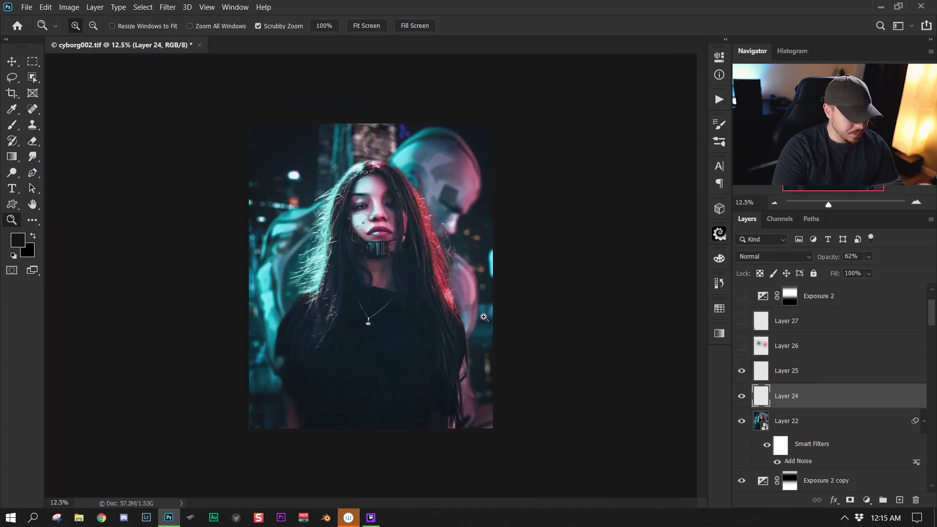
Select Layer 26, turn on its visibility, compare the image with and without its Color Dodge glow, and leave it on
{"action": "key", "text": "alt+shift+d"}
{"action": "left_click", "coordinate": [810, 349]}
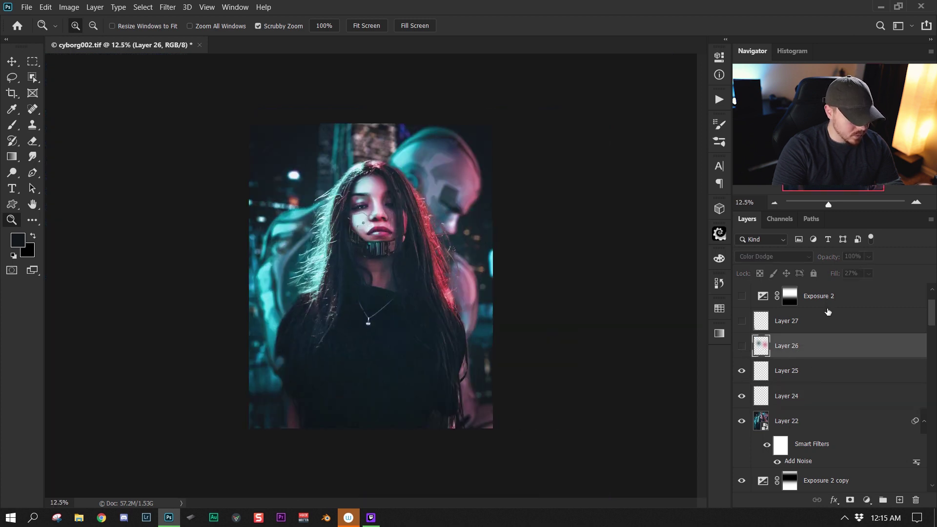
{"action": "left_click", "coordinate": [852, 330]}
{"action": "left_click", "coordinate": [778, 350]}
{"action": "left_click", "coordinate": [742, 346]}
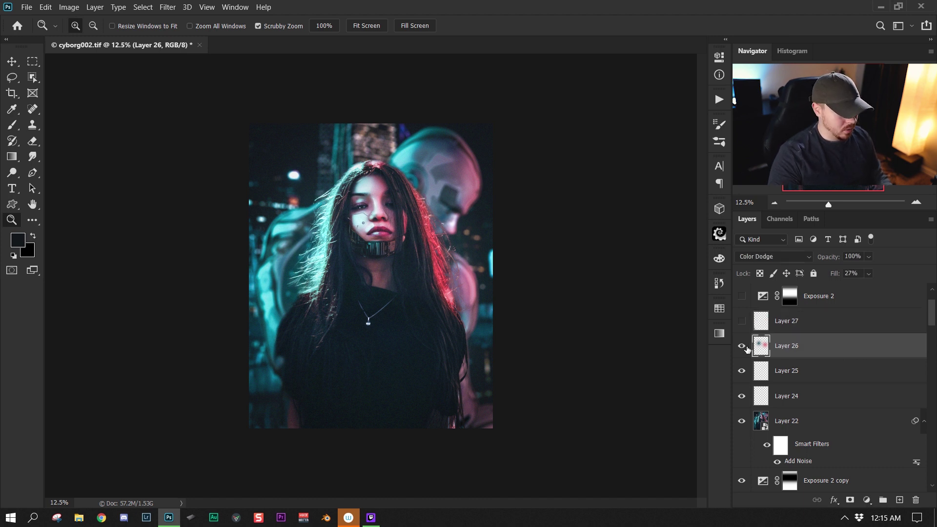
{"action": "left_click", "coordinate": [745, 346]}
{"action": "left_click", "coordinate": [742, 346]}
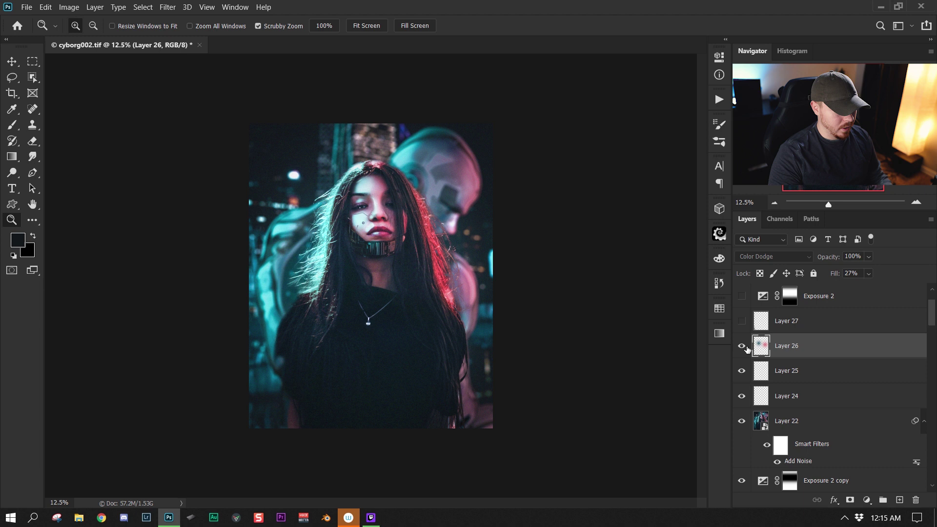
{"action": "left_click", "coordinate": [742, 346]}
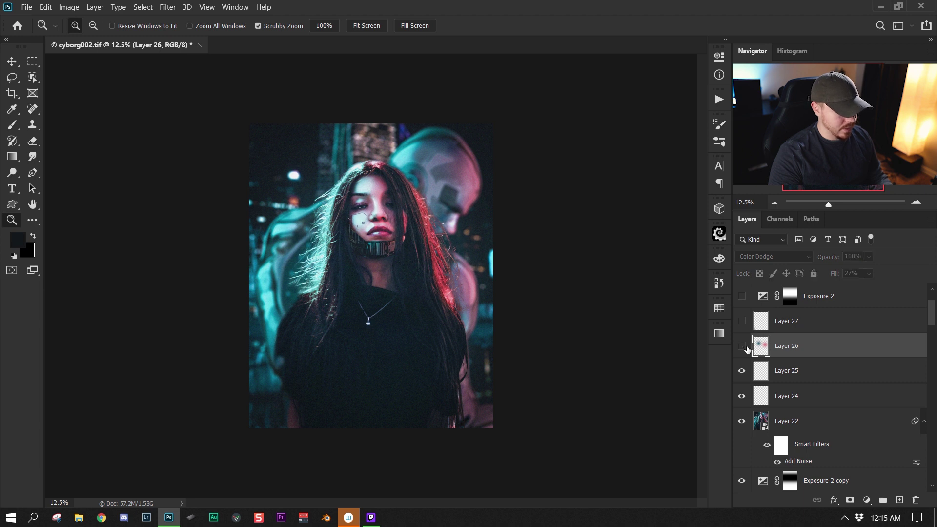
{"action": "left_click", "coordinate": [742, 346]}
Turn on the visibility of Layer 27 and of the Exposure 2 adjustment layer
{"action": "scroll", "coordinate": [843, 386], "scroll_direction": "up", "scroll_amount": 2}
{"action": "left_click", "coordinate": [741, 371]}
{"action": "left_click", "coordinate": [857, 354]}
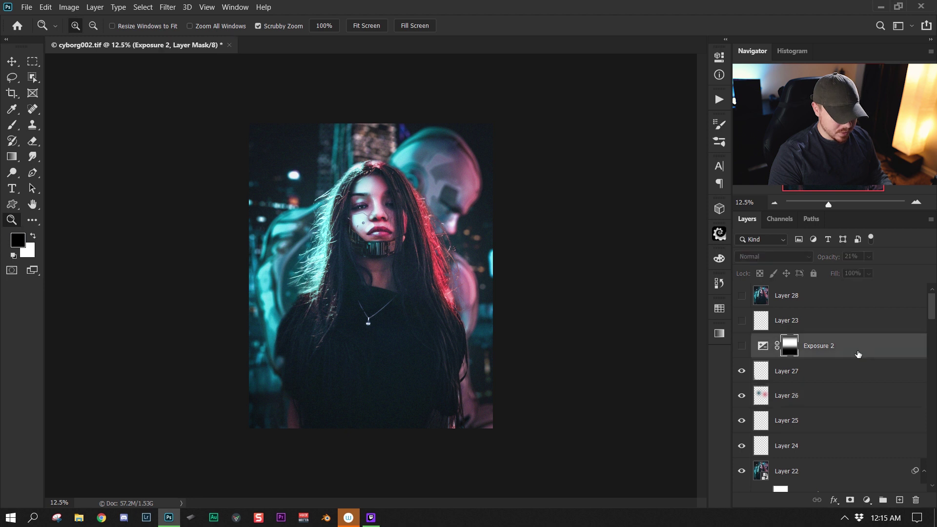
{"action": "left_click", "coordinate": [740, 347]}
Inspect the Exposure 2 copy layer, compare the image with and without Exposure 2, and leave Exposure 2 visible
{"action": "left_click_drag", "start_coordinate": [794, 354], "coordinate": [825, 405]}
{"action": "left_click", "coordinate": [883, 415]}
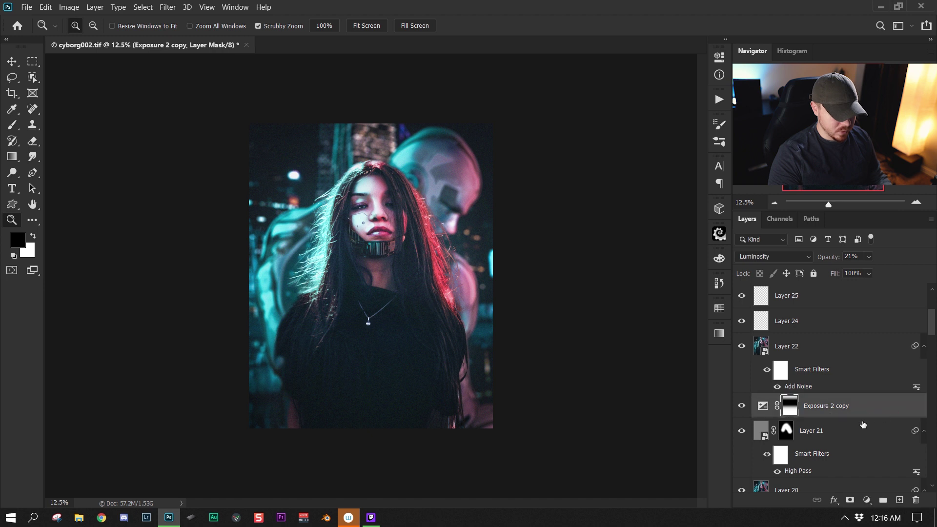
{"action": "scroll", "coordinate": [861, 412], "scroll_direction": "up", "scroll_amount": 4}
{"action": "left_click", "coordinate": [785, 346]}
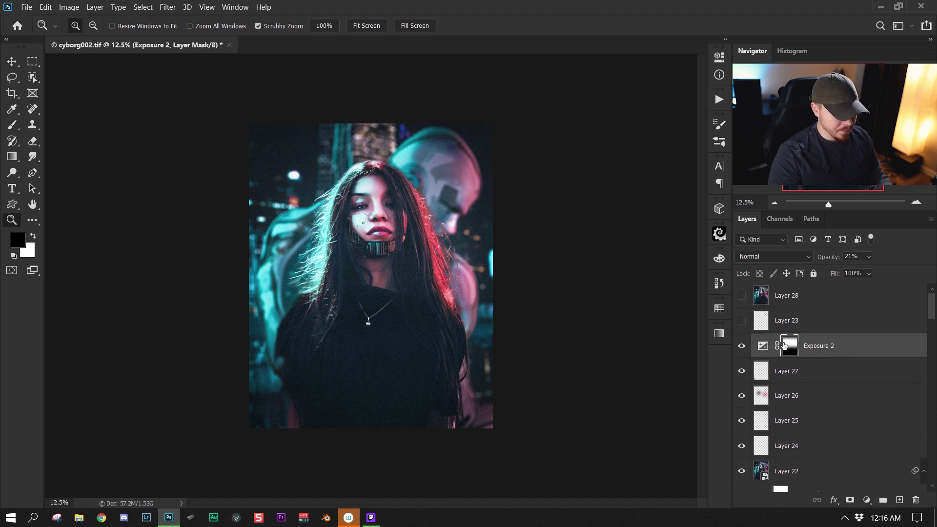
{"action": "left_click", "coordinate": [736, 348]}
{"action": "left_click", "coordinate": [735, 349]}
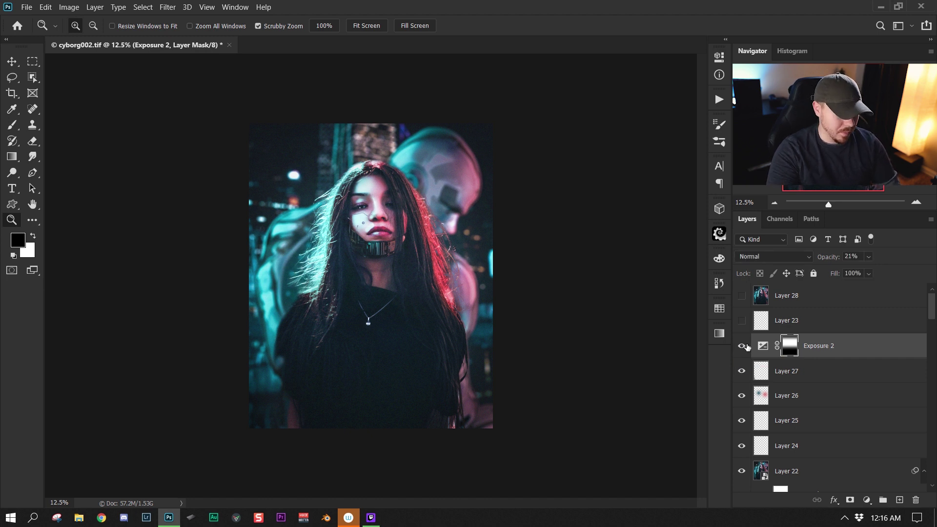
{"action": "left_click", "coordinate": [742, 346]}
{"action": "left_click", "coordinate": [742, 346]}
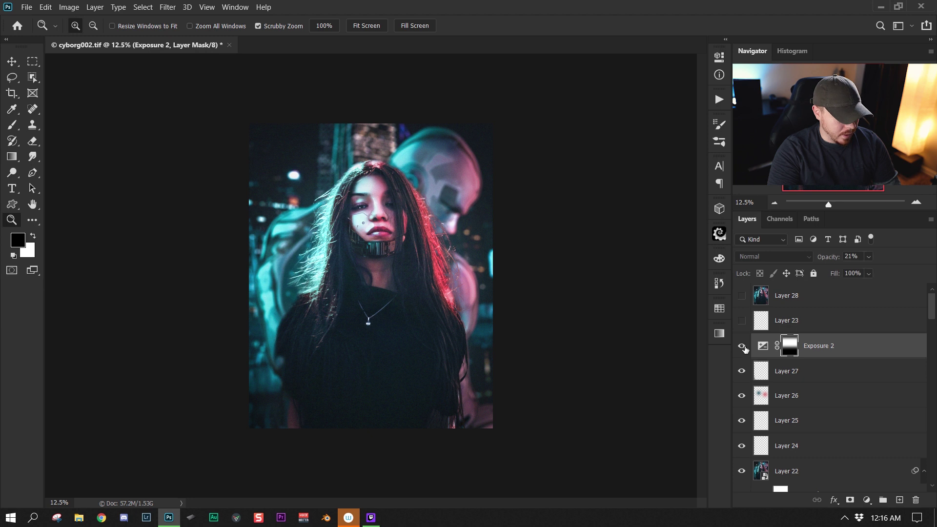
Turn on the Layer 23 watermark and compare the full composite with the original portrait-2377742 layer shown alone
{"action": "left_click", "coordinate": [839, 318]}
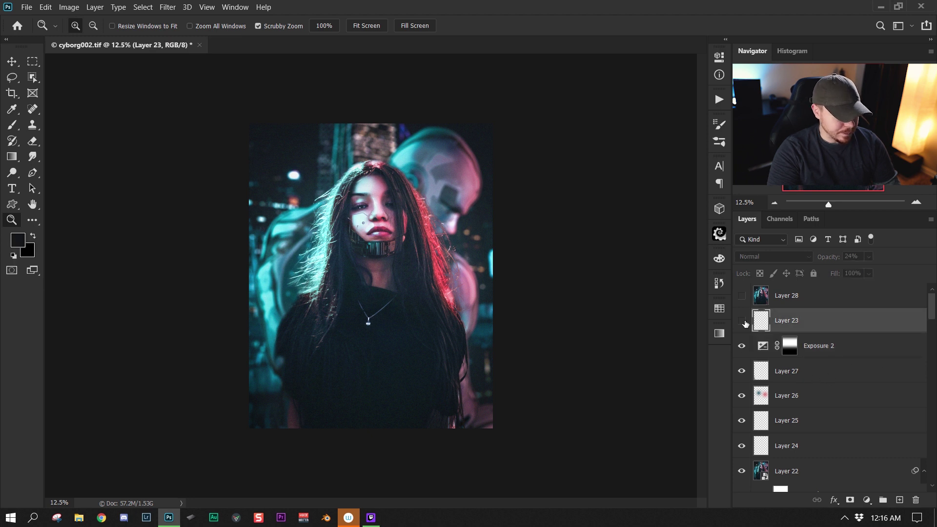
{"action": "scroll", "coordinate": [749, 416], "scroll_direction": "down", "scroll_amount": 10}
{"action": "key", "text": "ctrl+minus"}
{"action": "left_click", "coordinate": [741, 420], "text": "alt"}
{"action": "left_click", "coordinate": [741, 420], "text": "alt"}
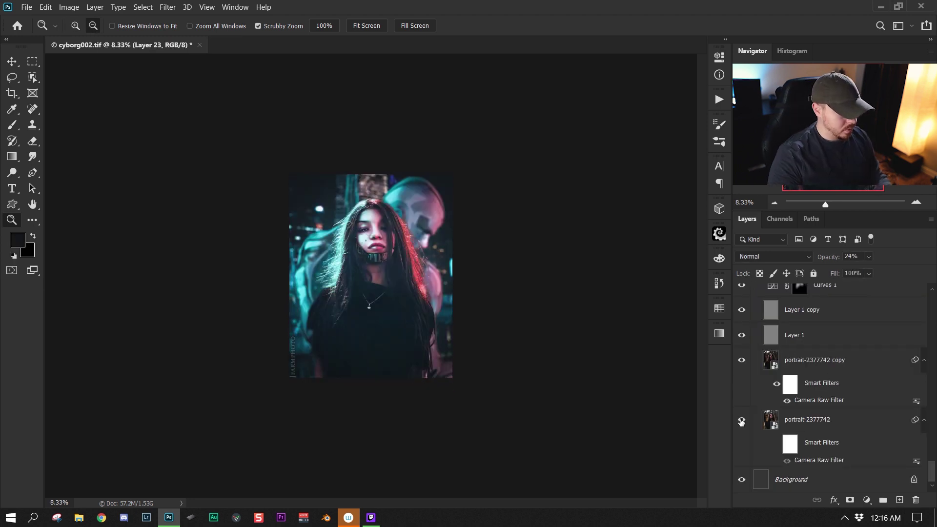
Compare the enlarged composite with the original portrait-2377742 photo several times, leaving all the composite's layers visible
{"action": "left_click", "coordinate": [394, 294]}
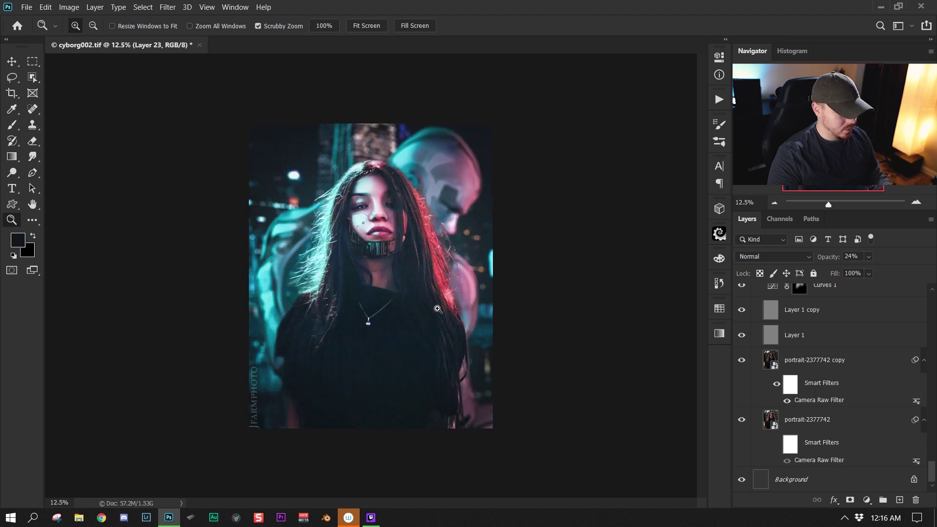
{"action": "left_click", "coordinate": [437, 308]}
{"action": "left_click", "coordinate": [741, 420], "text": "alt"}
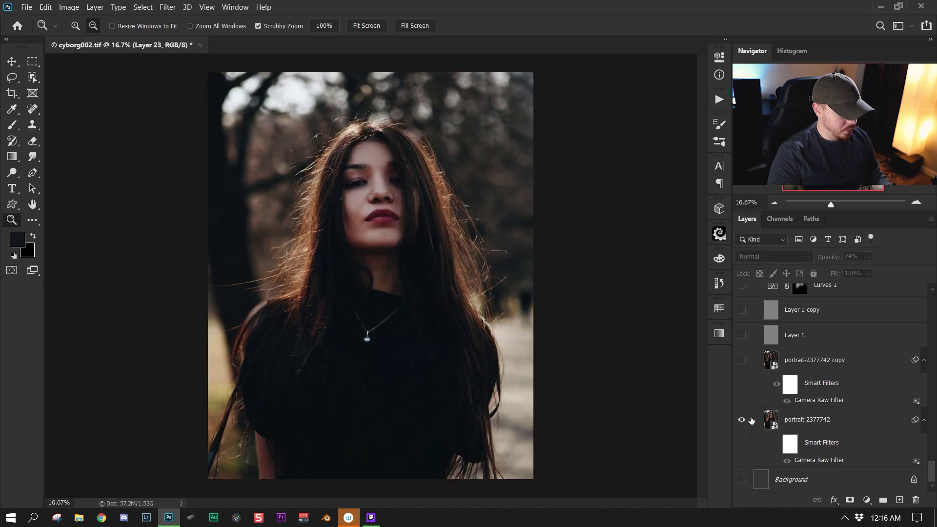
{"action": "left_click", "coordinate": [751, 420], "text": "alt"}
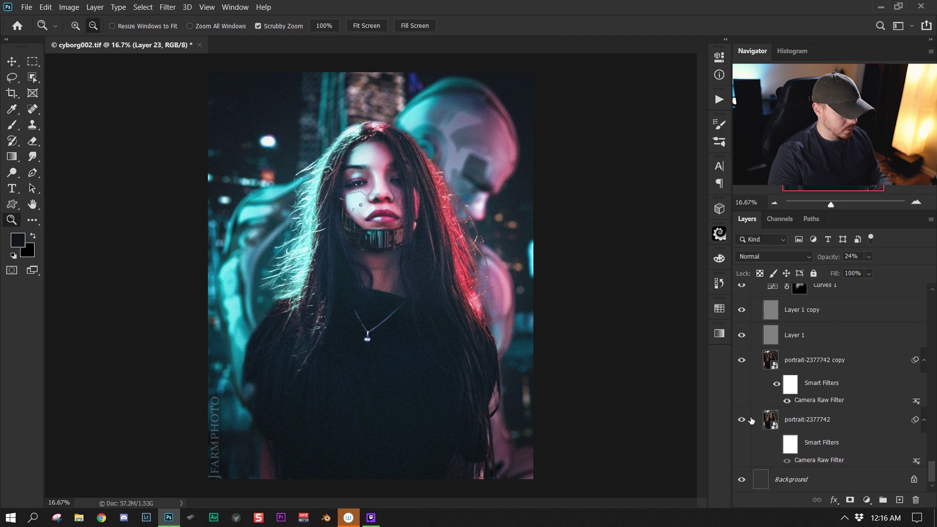
{"action": "left_click", "coordinate": [750, 419], "text": "alt"}
{"action": "left_click", "coordinate": [751, 419], "text": "alt"}
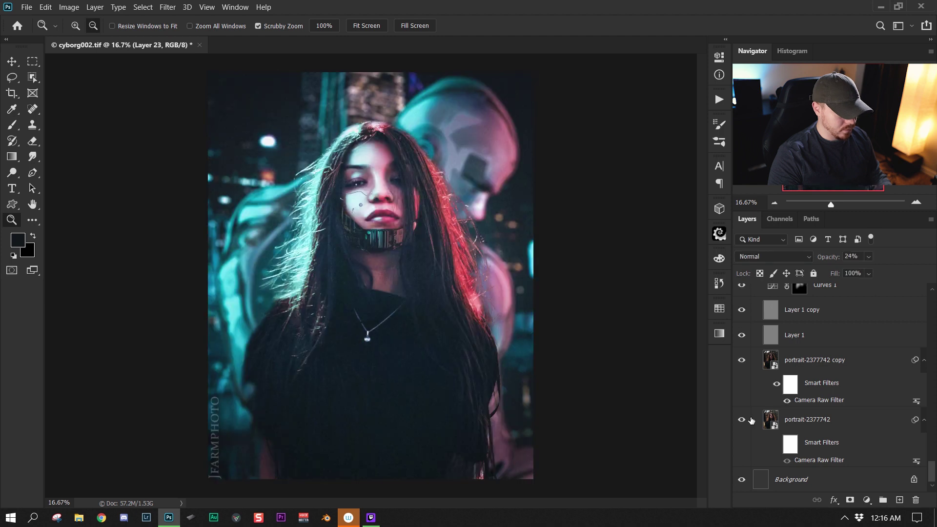
{"action": "left_click", "coordinate": [751, 419], "text": "alt"}
{"action": "left_click", "coordinate": [751, 419], "text": "alt"}
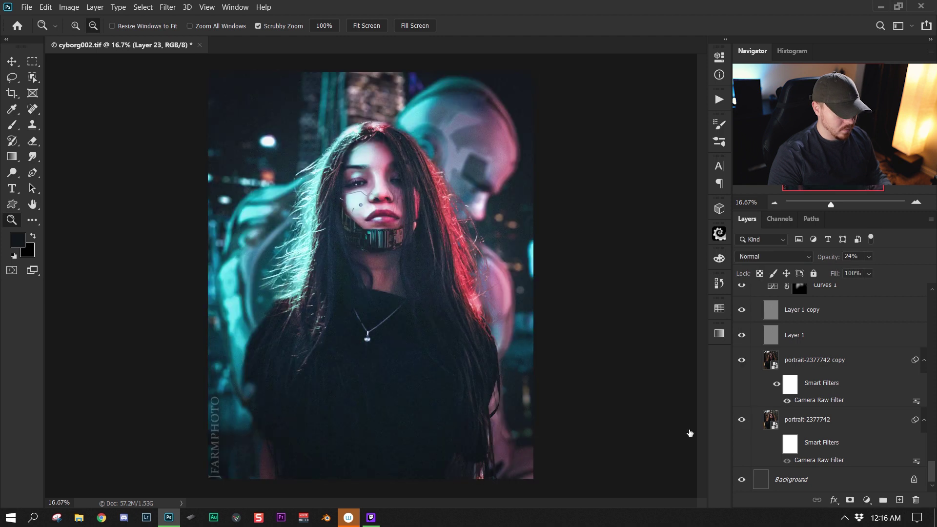